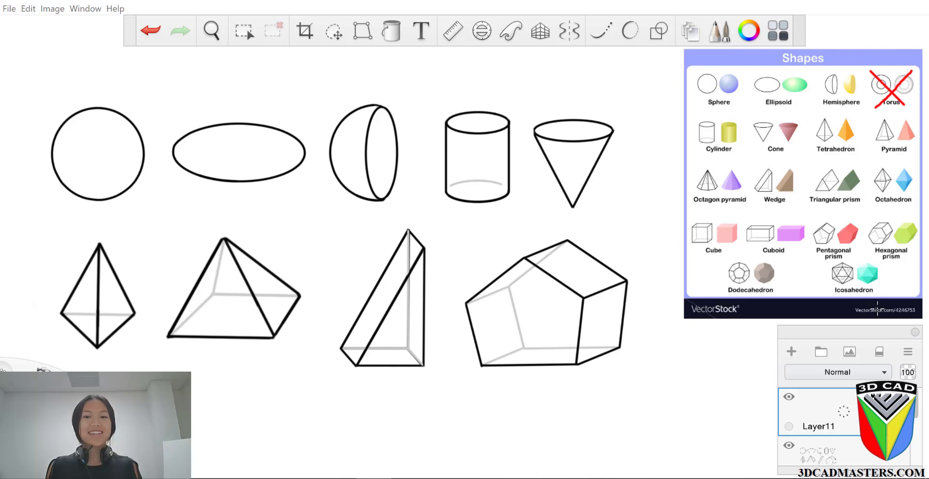
Hide the bottom layer holding the finished example drawings.
{"action": "left_click", "coordinate": [789, 445]}
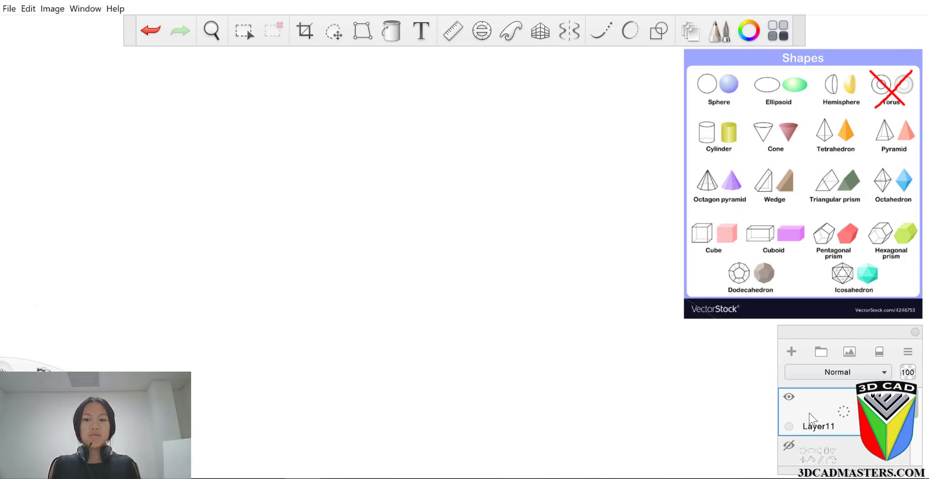
{"action": "left_click", "coordinate": [789, 446]}
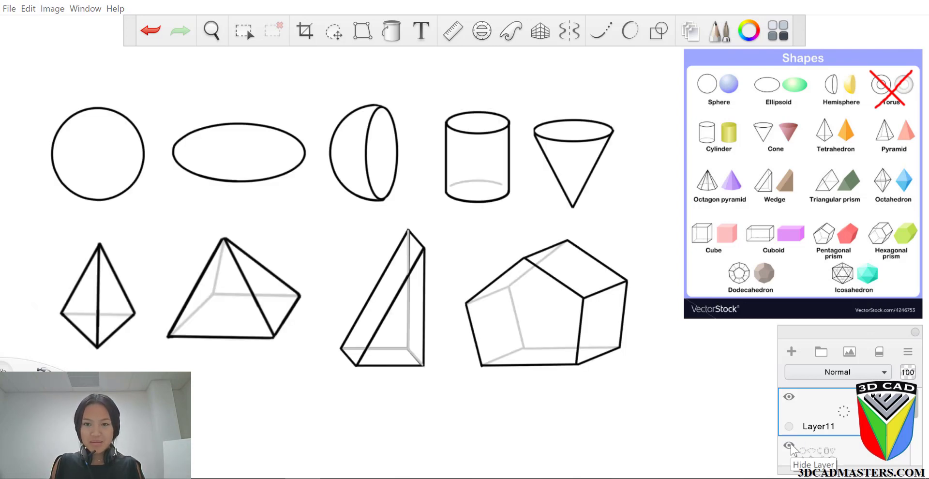
{"action": "left_click", "coordinate": [789, 445]}
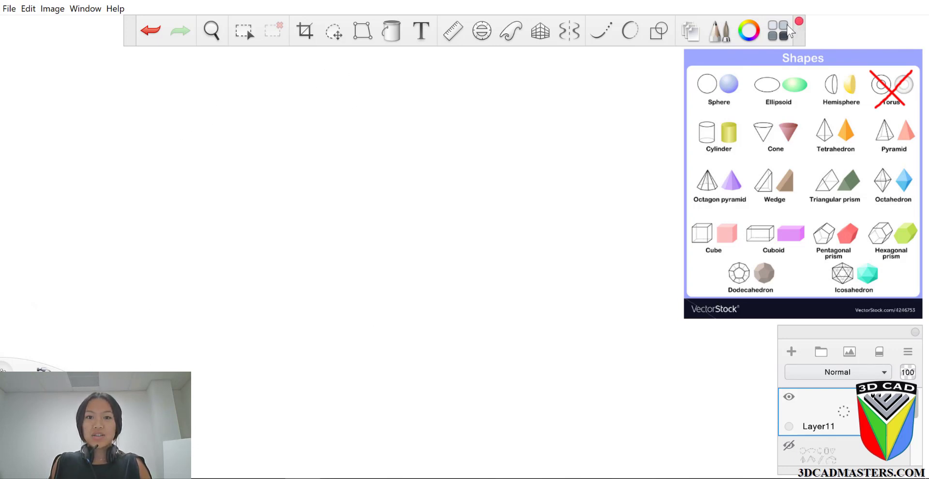
Shape the Ellipse guide into a circle at 0° rotation and place it at the canvas top-left.
{"action": "key", "text": "e"}
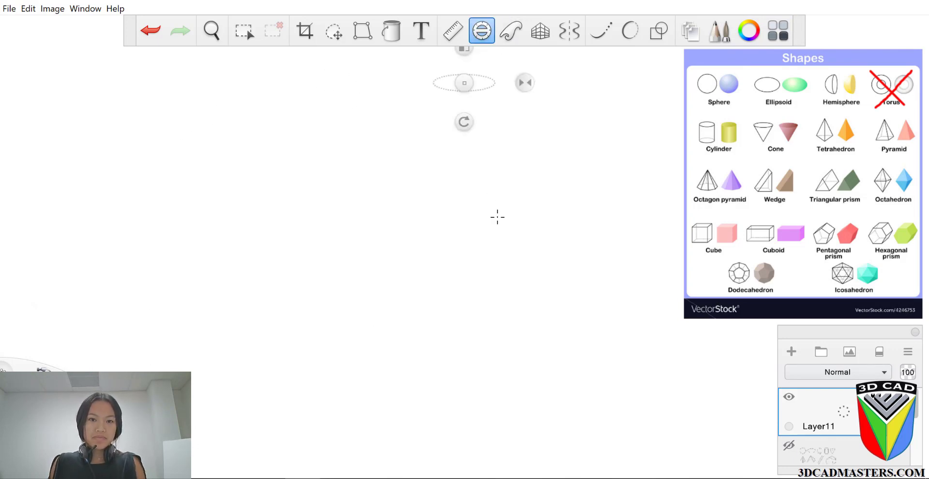
{"action": "left_click_drag", "start_coordinate": [464, 83], "coordinate": [297, 197]}
{"action": "left_click_drag", "start_coordinate": [356, 196], "coordinate": [336, 198]}
{"action": "left_click_drag", "start_coordinate": [297, 237], "coordinate": [353, 197]}
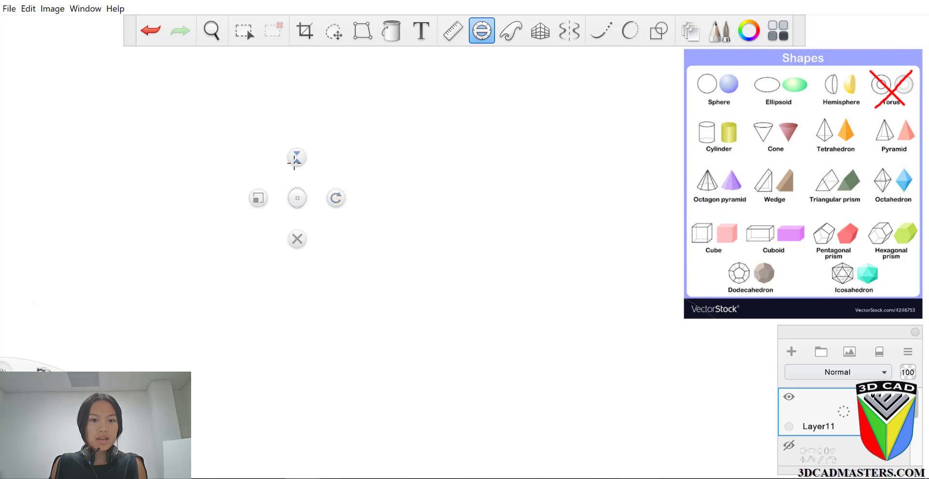
{"action": "left_click_drag", "start_coordinate": [297, 155], "coordinate": [313, 83]}
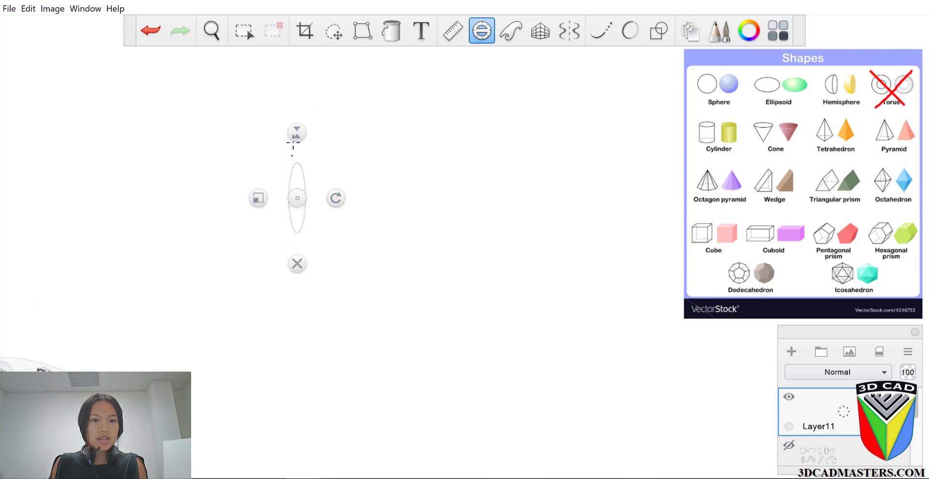
{"action": "left_click_drag", "start_coordinate": [294, 139], "coordinate": [297, 162]}
{"action": "left_click_drag", "start_coordinate": [256, 197], "coordinate": [302, 132]}
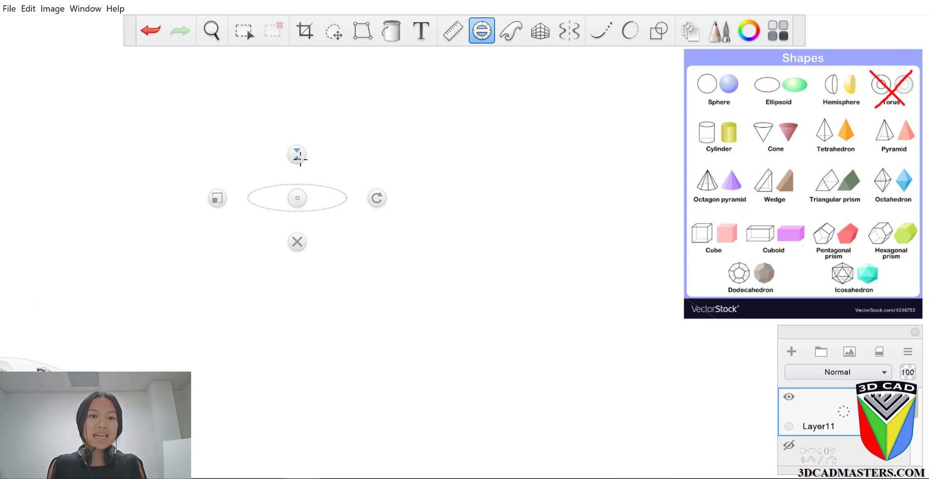
{"action": "left_click_drag", "start_coordinate": [300, 157], "coordinate": [304, 58]}
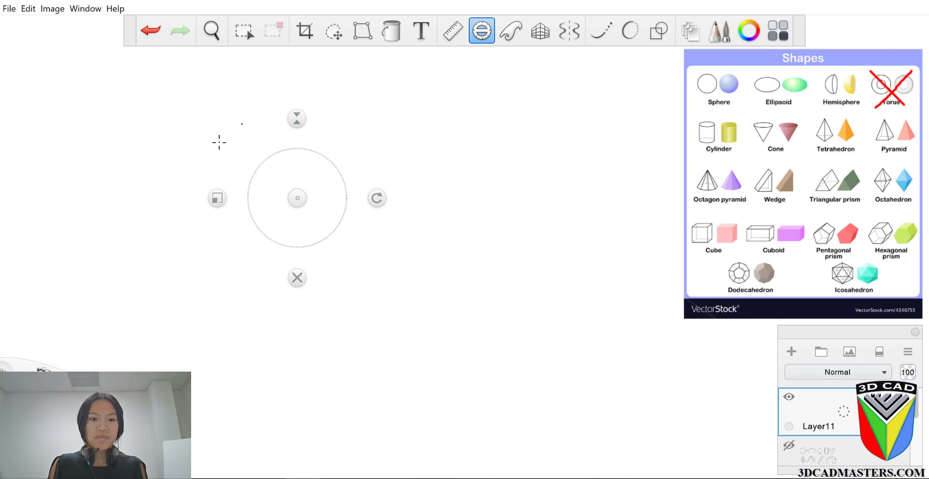
{"action": "left_click_drag", "start_coordinate": [297, 197], "coordinate": [103, 119]}
Trace the sphere's circle along the guide, then dismiss the guide.
{"action": "mouse_move", "coordinate": [79, 176]}
{"action": "left_mouse_down"}
{"action": "mouse_move", "coordinate": [82, 37]}
{"action": "mouse_move", "coordinate": [50, 292]}
{"action": "mouse_move", "coordinate": [371, 247]}
{"action": "left_mouse_up"}
{"action": "key", "text": "ctrl+z"}
{"action": "mouse_move", "coordinate": [197, 197]}
{"action": "left_mouse_down"}
{"action": "mouse_move", "coordinate": [193, 137]}
{"action": "mouse_move", "coordinate": [105, 44]}
{"action": "mouse_move", "coordinate": [66, 166]}
{"action": "mouse_move", "coordinate": [162, 236]}
{"action": "mouse_move", "coordinate": [194, 235]}
{"action": "left_mouse_up"}
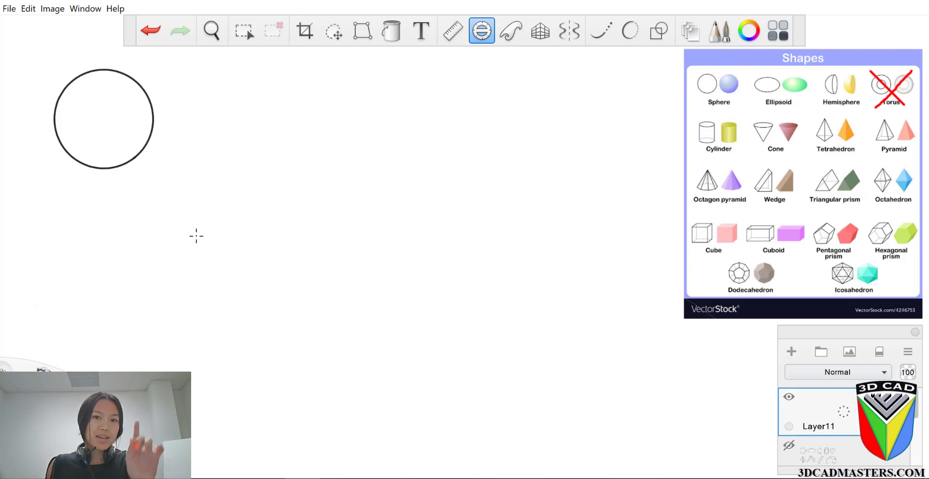
{"action": "left_click", "coordinate": [103, 198]}
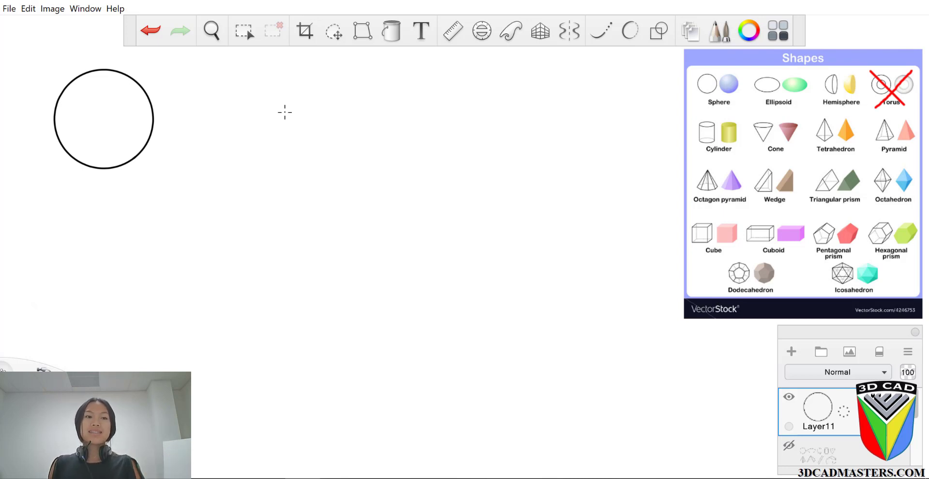
Flatten and widen the guide right of the circle, then trace the wide ellipse.
{"action": "key", "text": "e"}
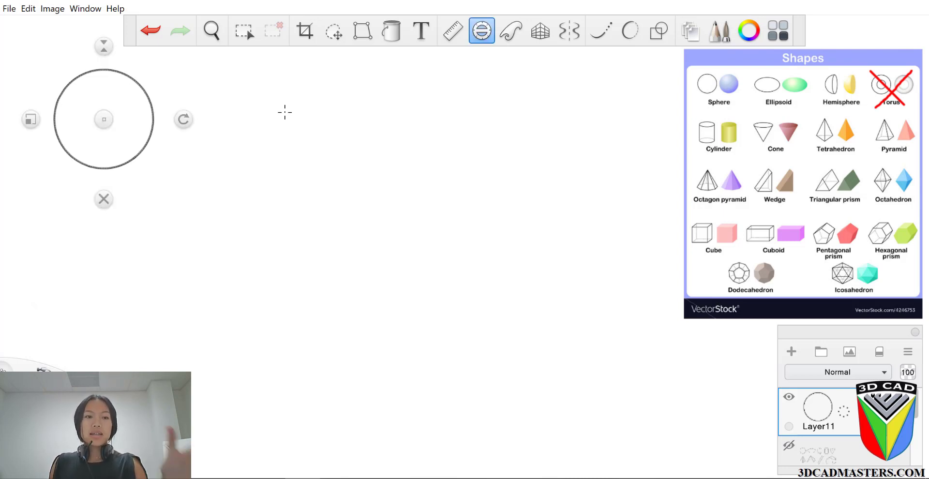
{"action": "left_click_drag", "start_coordinate": [104, 119], "coordinate": [223, 118]}
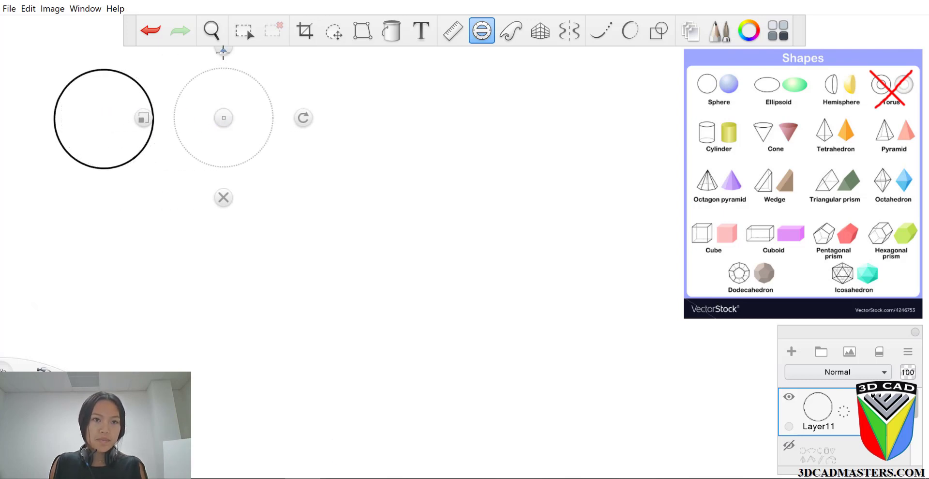
{"action": "left_click_drag", "start_coordinate": [223, 49], "coordinate": [222, 95]}
{"action": "mouse_move", "coordinate": [145, 125]}
{"action": "left_mouse_down"}
{"action": "mouse_move", "coordinate": [120, 125]}
{"action": "mouse_move", "coordinate": [130, 124]}
{"action": "left_mouse_up"}
{"action": "mouse_move", "coordinate": [194, 139]}
{"action": "left_mouse_down"}
{"action": "mouse_move", "coordinate": [321, 100]}
{"action": "mouse_move", "coordinate": [138, 83]}
{"action": "mouse_move", "coordinate": [191, 158]}
{"action": "mouse_move", "coordinate": [216, 155]}
{"action": "left_mouse_up"}
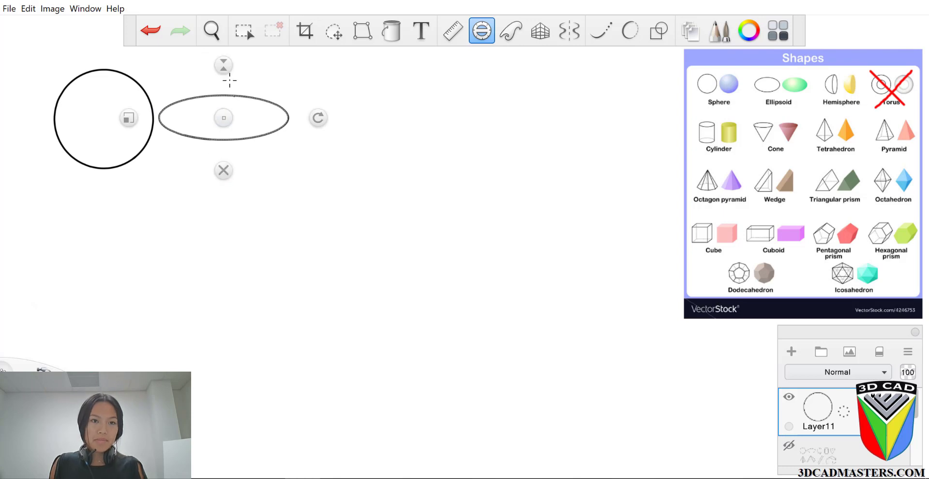
Reshape the ellipse guide back into a full circle.
{"action": "left_click_drag", "start_coordinate": [120, 116], "coordinate": [145, 118]}
{"action": "left_click_drag", "start_coordinate": [224, 65], "coordinate": [228, 6]}
{"action": "left_click_drag", "start_coordinate": [223, 118], "coordinate": [338, 117]}
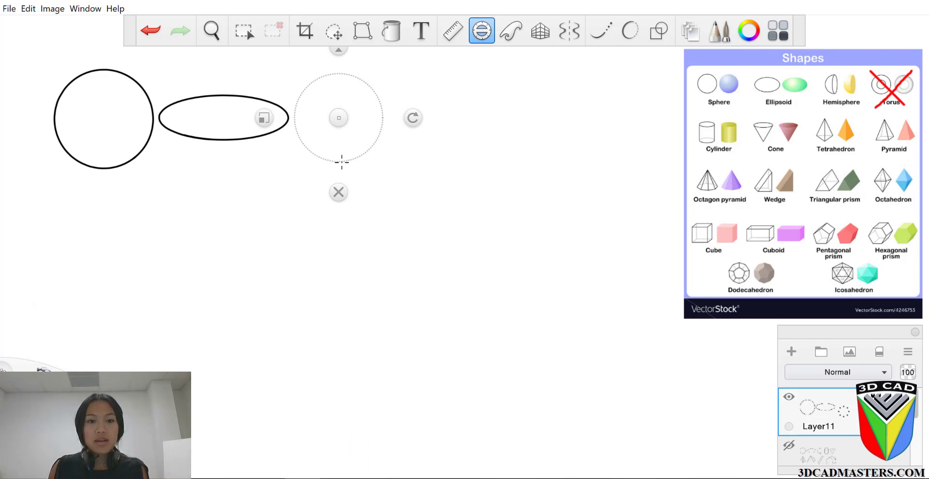
Trace the hemisphere's left half-circle along the circular guide.
{"action": "left_click_drag", "start_coordinate": [353, 159], "coordinate": [290, 170]}
{"action": "key", "text": "ctrl+z"}
{"action": "mouse_move", "coordinate": [356, 162]}
{"action": "left_mouse_down"}
{"action": "mouse_move", "coordinate": [331, 178]}
{"action": "mouse_move", "coordinate": [275, 170]}
{"action": "mouse_move", "coordinate": [260, 114]}
{"action": "mouse_move", "coordinate": [300, 92]}
{"action": "mouse_move", "coordinate": [325, 93]}
{"action": "left_mouse_up"}
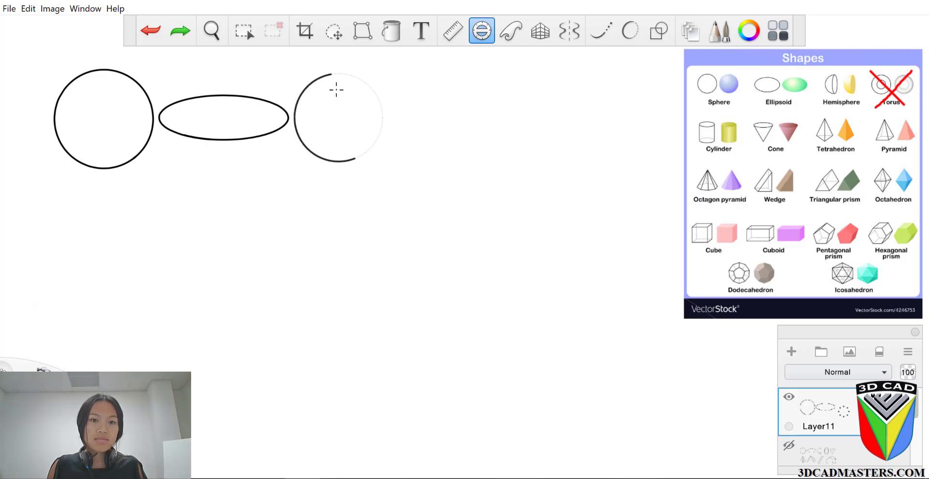
{"action": "key", "text": "ctrl+z"}
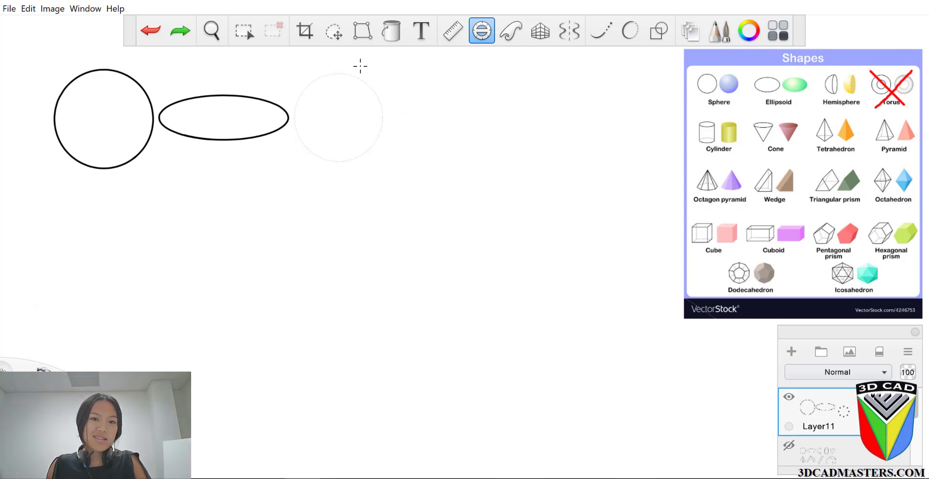
{"action": "mouse_move", "coordinate": [359, 66]}
{"action": "left_mouse_down"}
{"action": "mouse_move", "coordinate": [321, 64]}
{"action": "mouse_move", "coordinate": [284, 131]}
{"action": "mouse_move", "coordinate": [344, 184]}
{"action": "mouse_move", "coordinate": [375, 183]}
{"action": "left_mouse_up"}
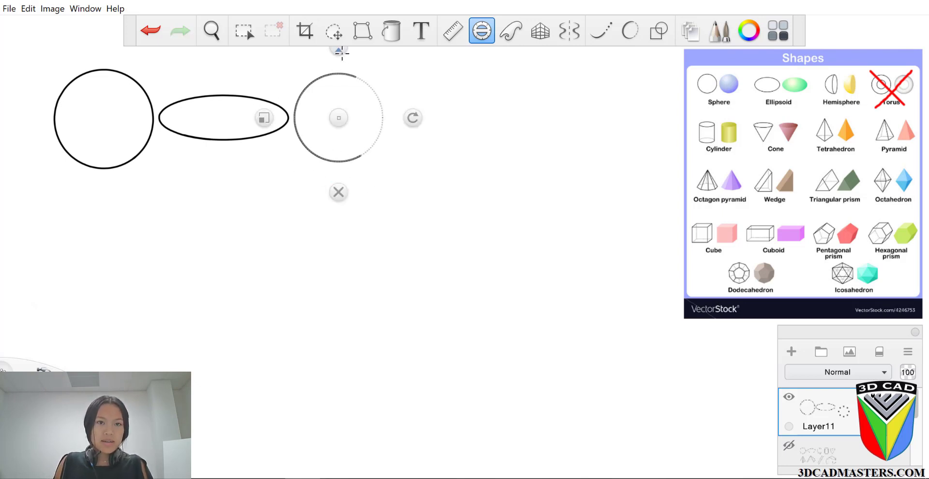
Reshape the guide into a tall, narrow ellipse positioned at the half-circle's open side.
{"action": "left_click_drag", "start_coordinate": [338, 118], "coordinate": [423, 216]}
{"action": "left_click_drag", "start_coordinate": [415, 138], "coordinate": [410, 47]}
{"action": "left_click_drag", "start_coordinate": [345, 214], "coordinate": [384, 217]}
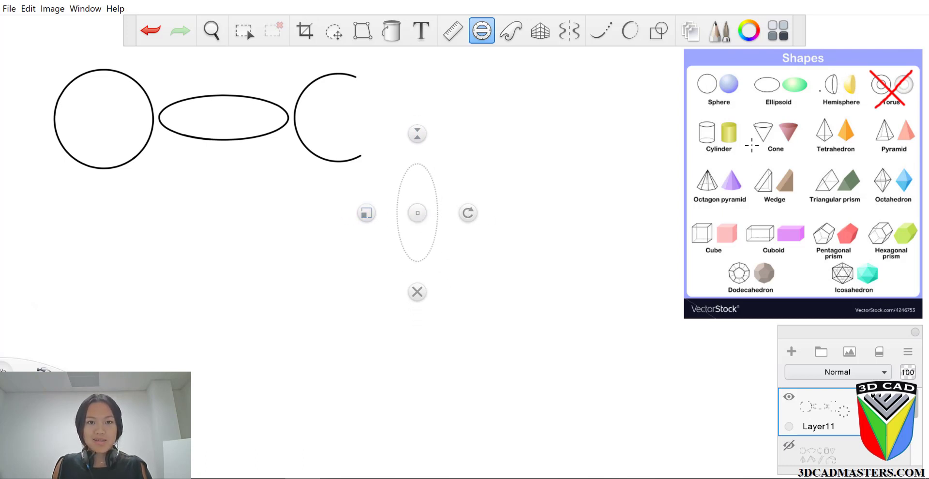
{"action": "left_click_drag", "start_coordinate": [365, 213], "coordinate": [297, 118]}
{"action": "left_click_drag", "start_coordinate": [342, 54], "coordinate": [342, 51]}
{"action": "left_click_drag", "start_coordinate": [345, 118], "coordinate": [344, 117]}
Trace the tall inner ellipse closing the hemisphere, then dismiss the guide.
{"action": "mouse_move", "coordinate": [341, 74]}
{"action": "left_mouse_down"}
{"action": "mouse_move", "coordinate": [320, 94]}
{"action": "mouse_move", "coordinate": [332, 153]}
{"action": "mouse_move", "coordinate": [358, 170]}
{"action": "mouse_move", "coordinate": [389, 113]}
{"action": "left_mouse_up"}
{"action": "mouse_move", "coordinate": [372, 60]}
{"action": "left_mouse_down"}
{"action": "mouse_move", "coordinate": [357, 73]}
{"action": "mouse_move", "coordinate": [343, 130]}
{"action": "left_mouse_up"}
{"action": "key", "text": "ctrl+z"}
{"action": "key", "text": "ctrl+z"}
{"action": "mouse_move", "coordinate": [332, 65]}
{"action": "left_mouse_down"}
{"action": "mouse_move", "coordinate": [295, 161]}
{"action": "mouse_move", "coordinate": [374, 203]}
{"action": "mouse_move", "coordinate": [406, 102]}
{"action": "left_mouse_up"}
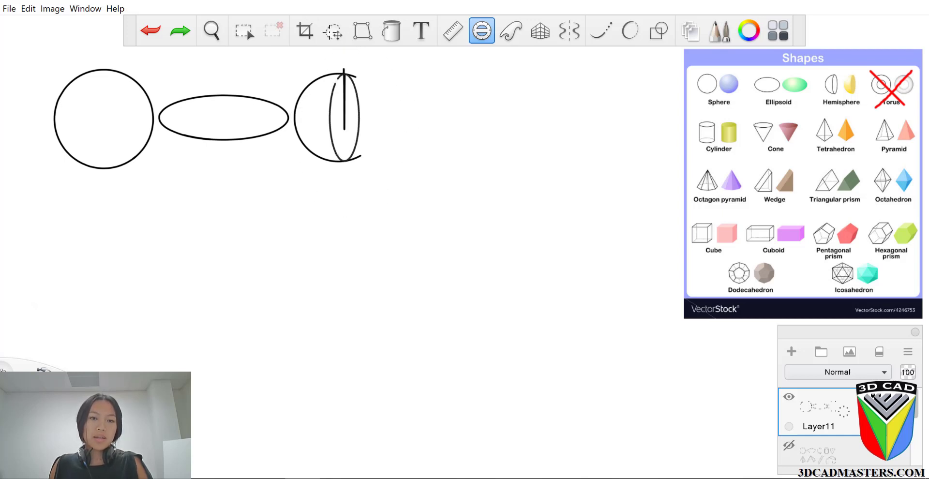
{"action": "key", "text": "ctrl+z"}
{"action": "key", "text": "ctrl+z"}
{"action": "mouse_move", "coordinate": [329, 65]}
{"action": "left_mouse_down"}
{"action": "mouse_move", "coordinate": [334, 83]}
{"action": "mouse_move", "coordinate": [341, 77]}
{"action": "mouse_move", "coordinate": [348, 130]}
{"action": "left_mouse_up"}
{"action": "key", "text": "ctrl+z"}
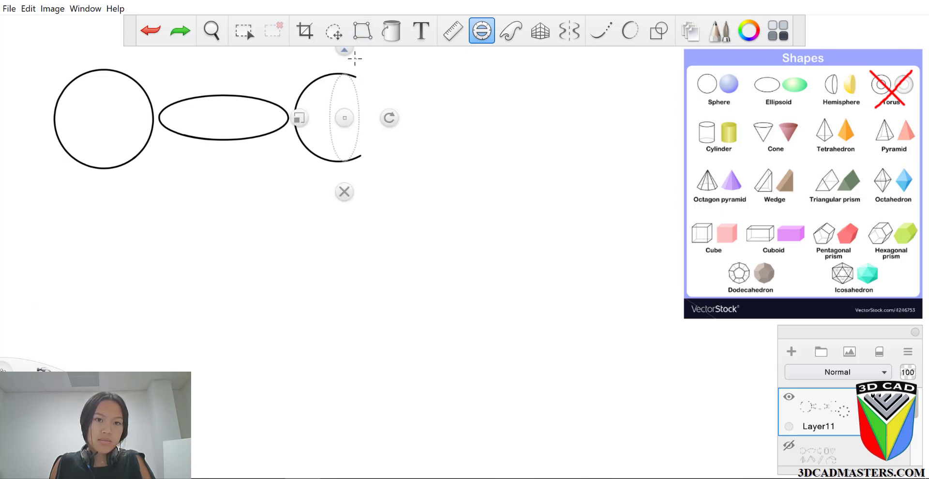
{"action": "mouse_move", "coordinate": [353, 58]}
{"action": "left_mouse_down"}
{"action": "mouse_move", "coordinate": [379, 83]}
{"action": "mouse_move", "coordinate": [379, 69]}
{"action": "mouse_move", "coordinate": [335, 84]}
{"action": "mouse_move", "coordinate": [297, 178]}
{"action": "mouse_move", "coordinate": [583, 107]}
{"action": "left_mouse_up"}
{"action": "key", "text": "ctrl+z"}
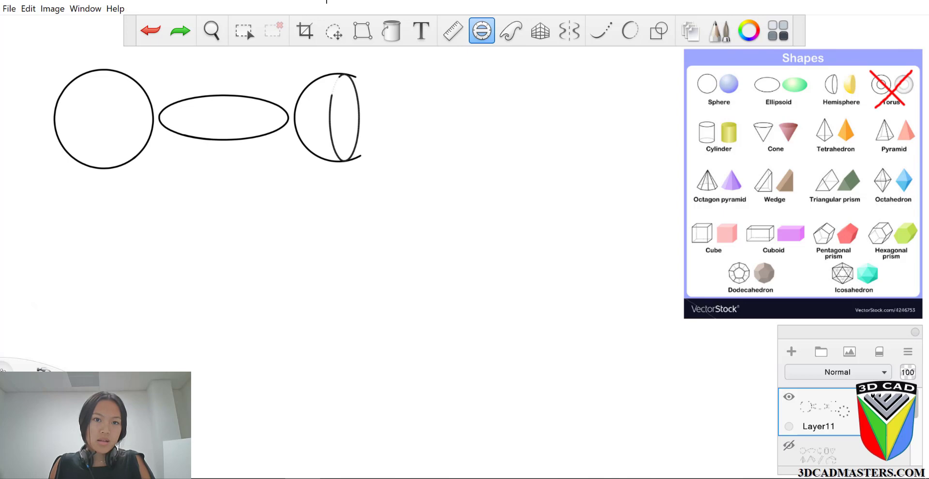
{"action": "left_click", "coordinate": [344, 191]}
Zoom in and erase the hemisphere arc's overshooting tips with a size 5.0 eraser.
{"action": "scroll", "coordinate": [350, 183], "scroll_direction": "up", "scroll_amount": 3}
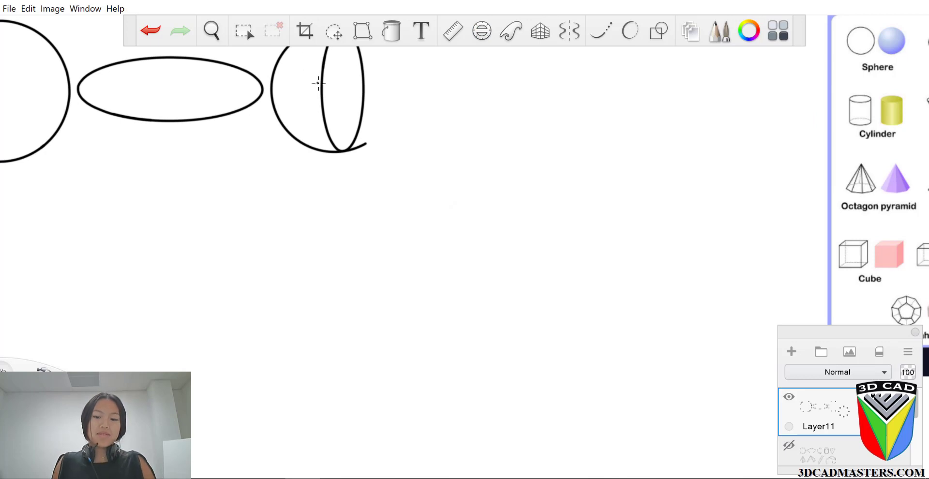
{"action": "scroll", "coordinate": [319, 83], "scroll_direction": "down", "scroll_amount": 3}
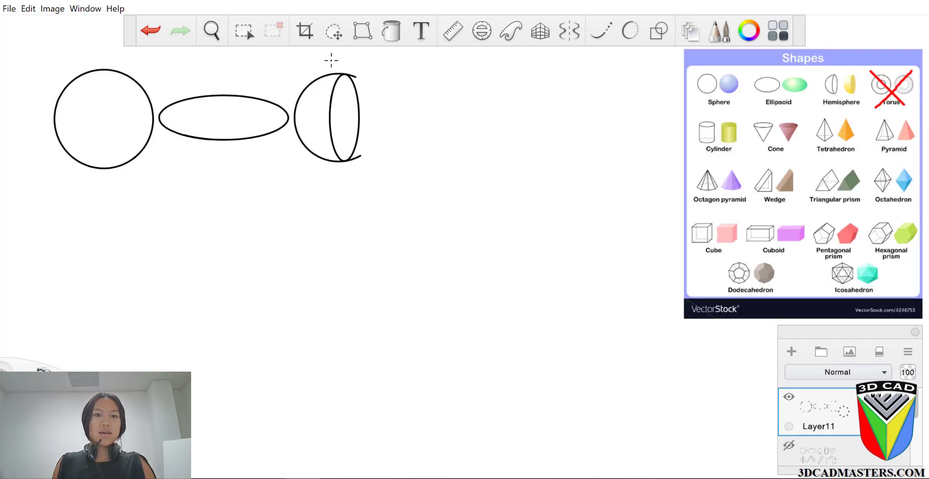
{"action": "scroll", "coordinate": [330, 60], "scroll_direction": "up", "scroll_amount": 10}
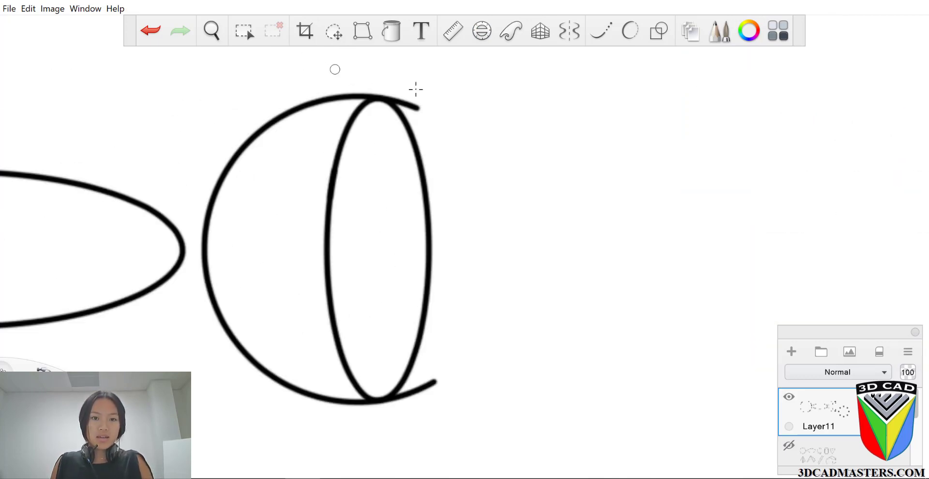
{"action": "mouse_move", "coordinate": [425, 108]}
{"action": "left_mouse_down"}
{"action": "mouse_move", "coordinate": [382, 94]}
{"action": "mouse_move", "coordinate": [395, 95]}
{"action": "left_mouse_up"}
{"action": "key", "text": "bracketleft"}
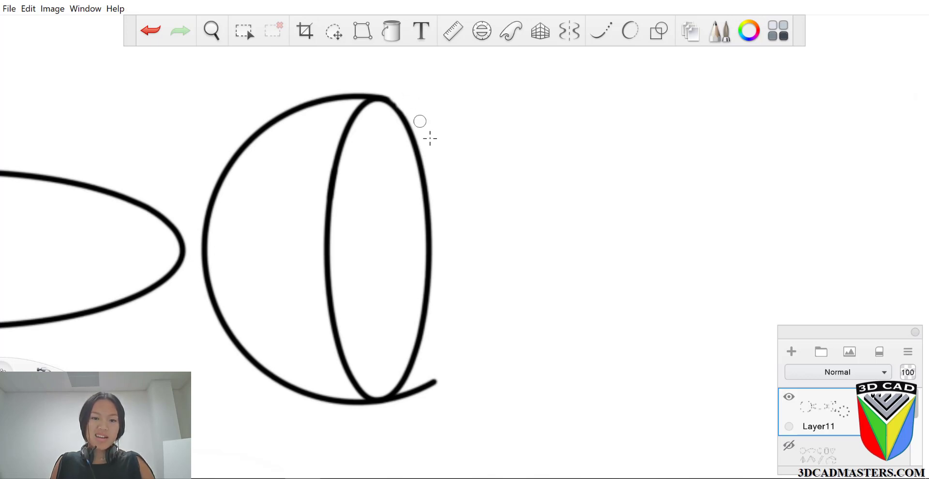
{"action": "mouse_move", "coordinate": [395, 404]}
{"action": "left_mouse_down"}
{"action": "mouse_move", "coordinate": [404, 393]}
{"action": "mouse_move", "coordinate": [387, 408]}
{"action": "mouse_move", "coordinate": [426, 387]}
{"action": "mouse_move", "coordinate": [427, 402]}
{"action": "left_mouse_up"}
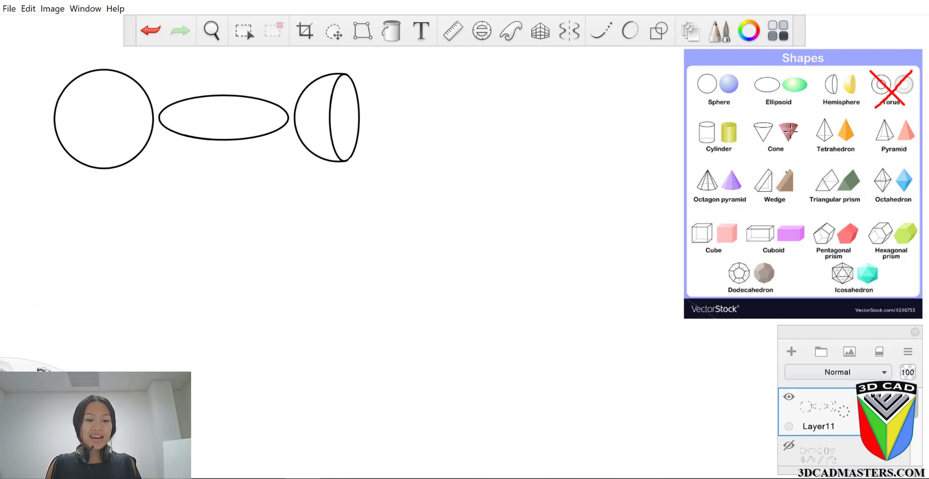
Draw the cylinder's small top ellipse right of the hemisphere using the Ellipse guide.
{"action": "key", "text": "e"}
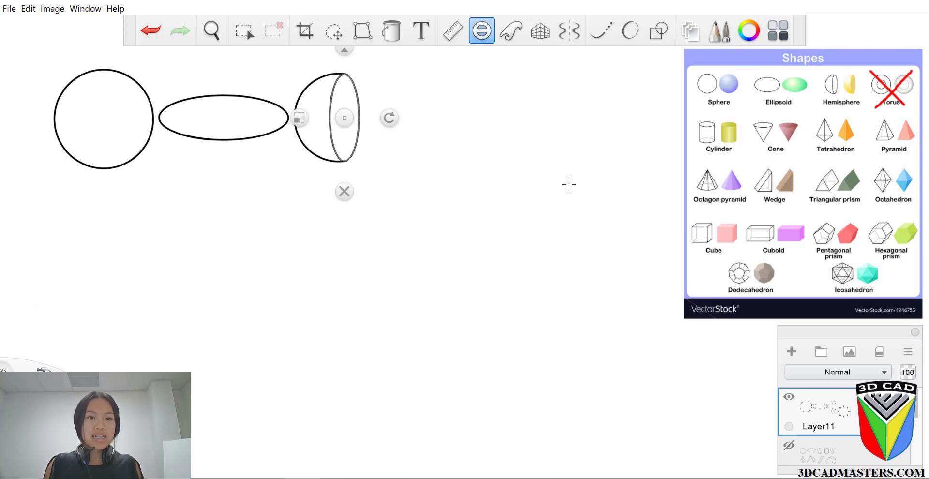
{"action": "left_click_drag", "start_coordinate": [390, 117], "coordinate": [343, 162]}
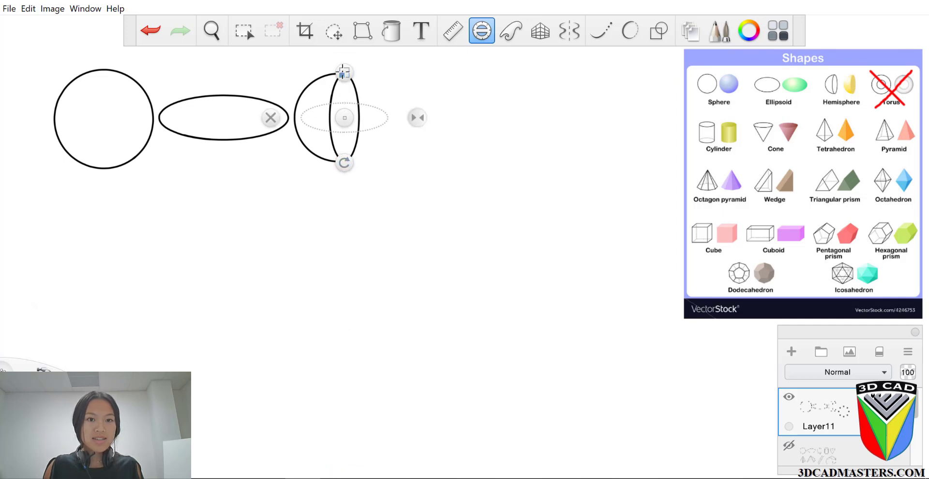
{"action": "mouse_move", "coordinate": [343, 72]}
{"action": "left_mouse_down"}
{"action": "mouse_move", "coordinate": [319, 99]}
{"action": "mouse_move", "coordinate": [344, 77]}
{"action": "left_mouse_up"}
{"action": "mouse_move", "coordinate": [344, 117]}
{"action": "left_mouse_down"}
{"action": "mouse_move", "coordinate": [429, 91]}
{"action": "mouse_move", "coordinate": [420, 79]}
{"action": "mouse_move", "coordinate": [394, 91]}
{"action": "mouse_move", "coordinate": [447, 69]}
{"action": "mouse_move", "coordinate": [361, 59]}
{"action": "mouse_move", "coordinate": [396, 100]}
{"action": "mouse_move", "coordinate": [506, 128]}
{"action": "mouse_move", "coordinate": [542, 50]}
{"action": "left_mouse_up"}
{"action": "key", "text": "ctrl+z"}
{"action": "key", "text": "ctrl+z"}
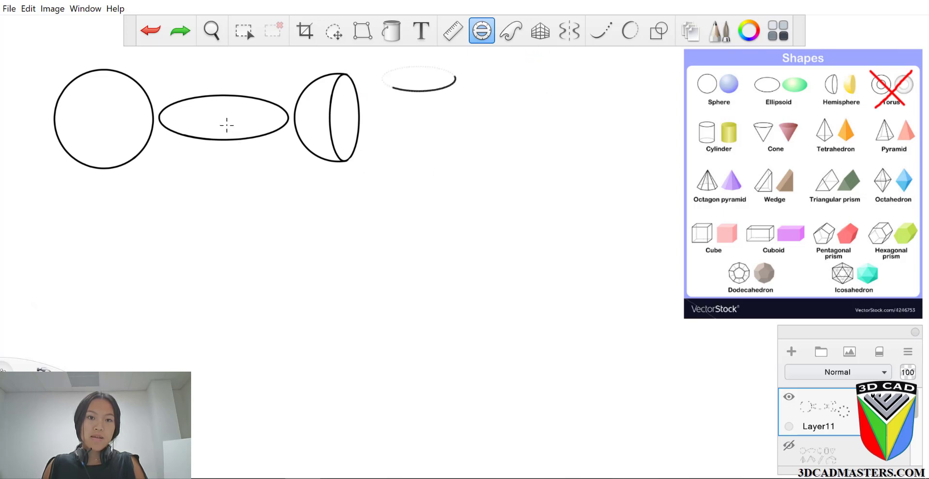
{"action": "key", "text": "ctrl+z"}
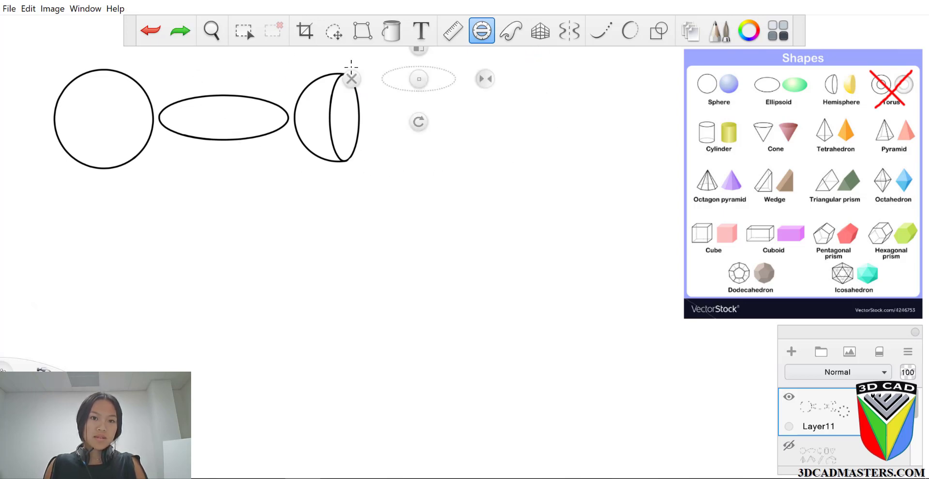
{"action": "left_click_drag", "start_coordinate": [390, 62], "coordinate": [359, 94]}
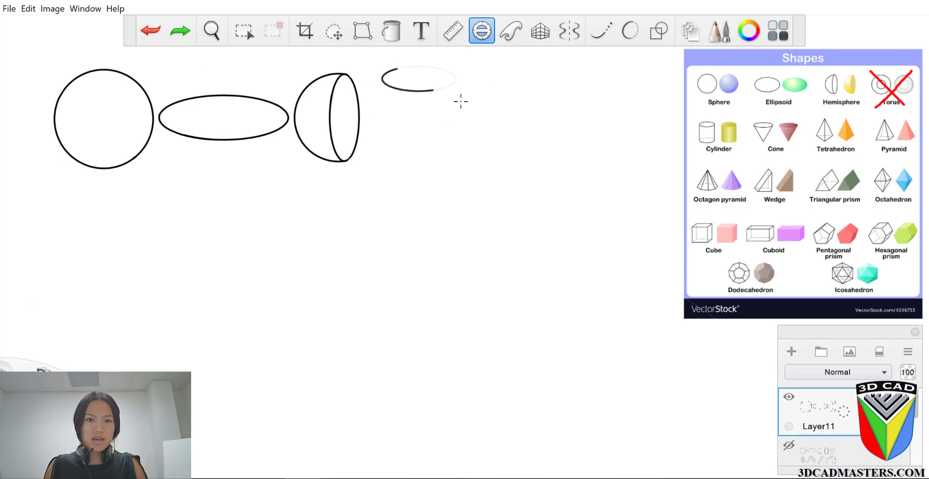
{"action": "key", "text": "ctrl+z"}
{"action": "key", "text": "ctrl+z"}
{"action": "left_click_drag", "start_coordinate": [472, 64], "coordinate": [391, 116]}
{"action": "key", "text": "ctrl+z"}
{"action": "mouse_move", "coordinate": [440, 68]}
{"action": "left_mouse_down"}
{"action": "mouse_move", "coordinate": [473, 87]}
{"action": "mouse_move", "coordinate": [430, 120]}
{"action": "left_mouse_up"}
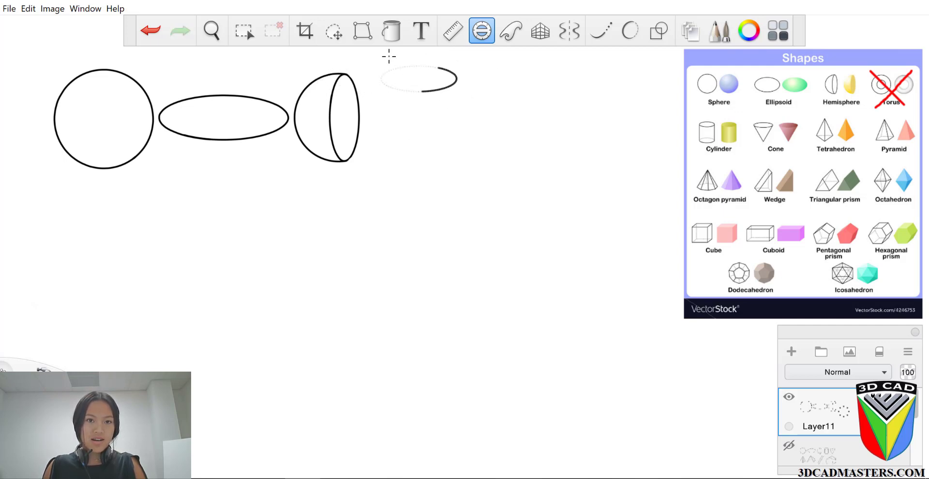
{"action": "mouse_move", "coordinate": [385, 57]}
{"action": "left_mouse_down"}
{"action": "mouse_move", "coordinate": [365, 87]}
{"action": "mouse_move", "coordinate": [409, 109]}
{"action": "mouse_move", "coordinate": [430, 112]}
{"action": "mouse_move", "coordinate": [425, 62]}
{"action": "mouse_move", "coordinate": [436, 72]}
{"action": "mouse_move", "coordinate": [414, 226]}
{"action": "left_mouse_up"}
{"action": "left_click", "coordinate": [348, 216]}
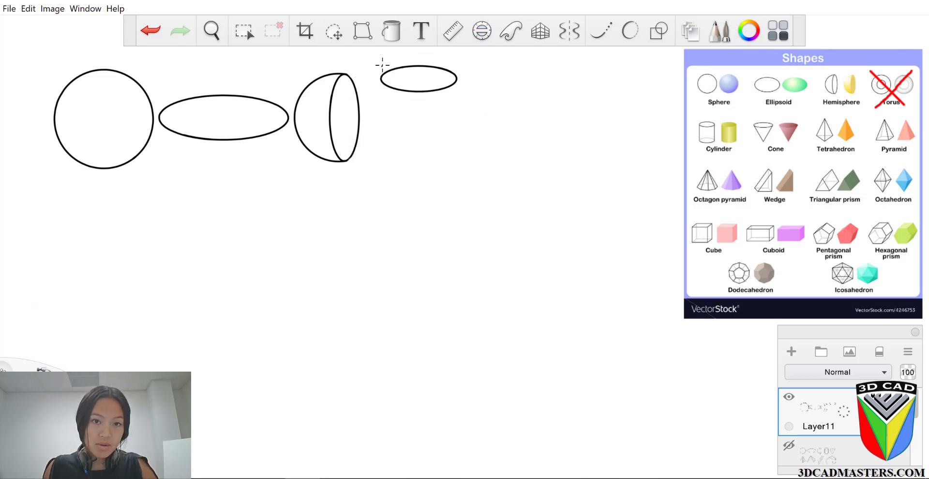
Draw the cylinder's left and right vertical sides down from the top ellipse.
{"action": "left_click_drag", "start_coordinate": [380, 64], "coordinate": [380, 150]}
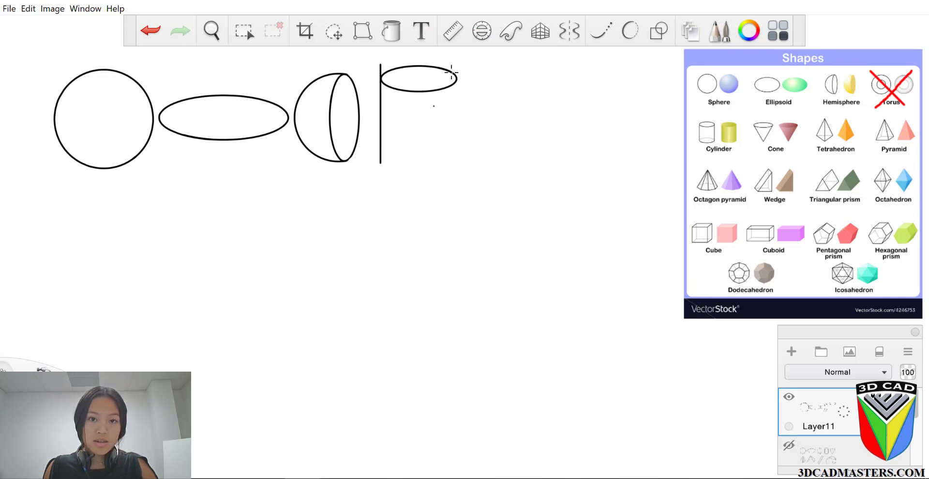
{"action": "left_click_drag", "start_coordinate": [456, 64], "coordinate": [463, 149]}
{"action": "key", "text": "ctrl+z"}
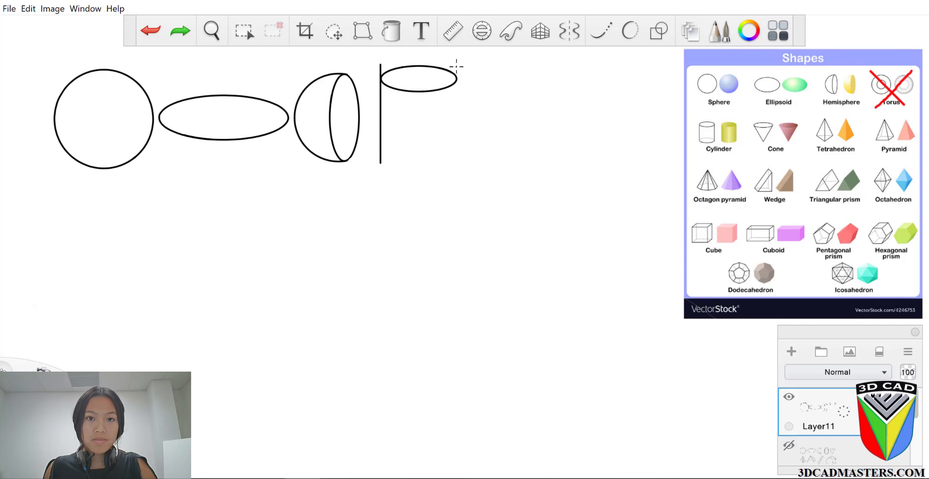
{"action": "left_click_drag", "start_coordinate": [456, 67], "coordinate": [458, 152]}
{"action": "key", "text": "ctrl+z"}
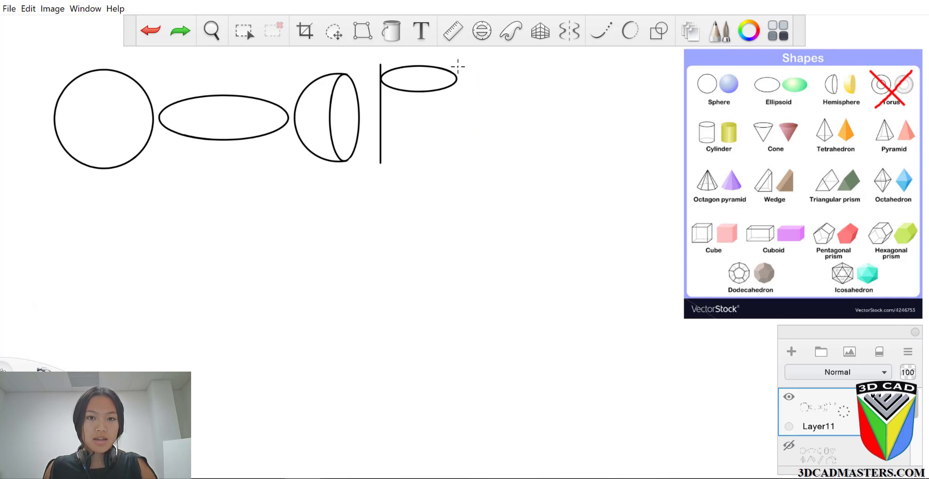
{"action": "left_click_drag", "start_coordinate": [457, 81], "coordinate": [462, 145]}
{"action": "key", "text": "ctrl+z"}
{"action": "left_click_drag", "start_coordinate": [456, 65], "coordinate": [455, 164]}
{"action": "key", "text": "ctrl+z"}
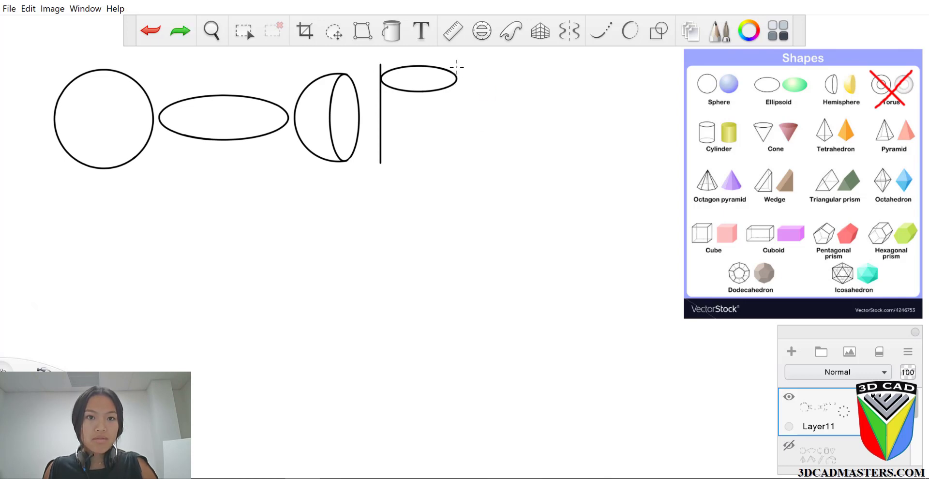
{"action": "left_click_drag", "start_coordinate": [457, 76], "coordinate": [477, 167]}
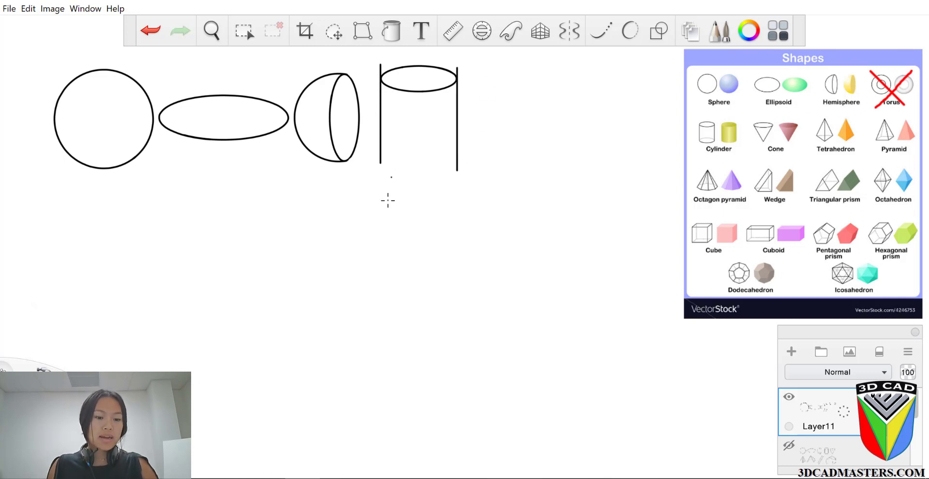
Position the Ellipse guide at the cylinder's base.
{"action": "key", "text": "e"}
{"action": "mouse_move", "coordinate": [417, 213]}
{"action": "left_mouse_down"}
{"action": "mouse_move", "coordinate": [418, 151]}
{"action": "mouse_move", "coordinate": [439, 196]}
{"action": "left_mouse_up"}
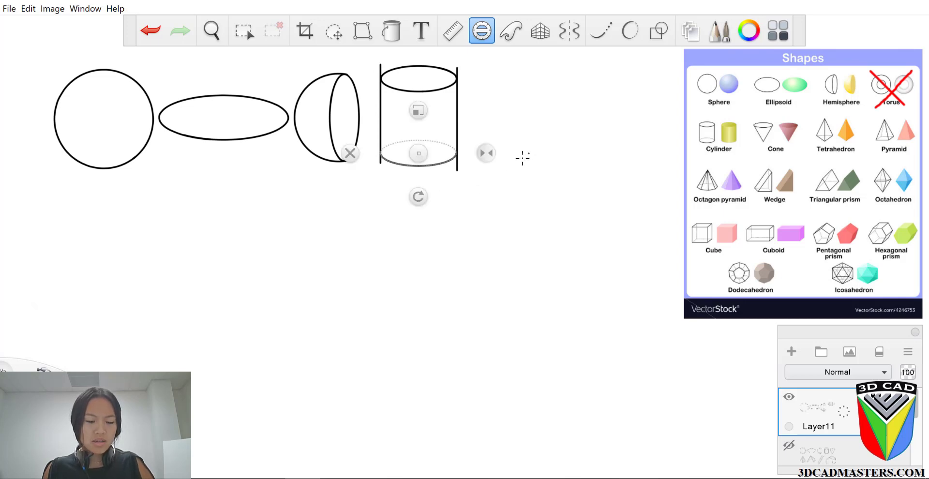
{"action": "key", "text": "ctrl+z"}
{"action": "mouse_move", "coordinate": [418, 154]}
{"action": "left_mouse_down"}
{"action": "mouse_move", "coordinate": [394, 170]}
{"action": "mouse_move", "coordinate": [453, 182]}
{"action": "left_mouse_up"}
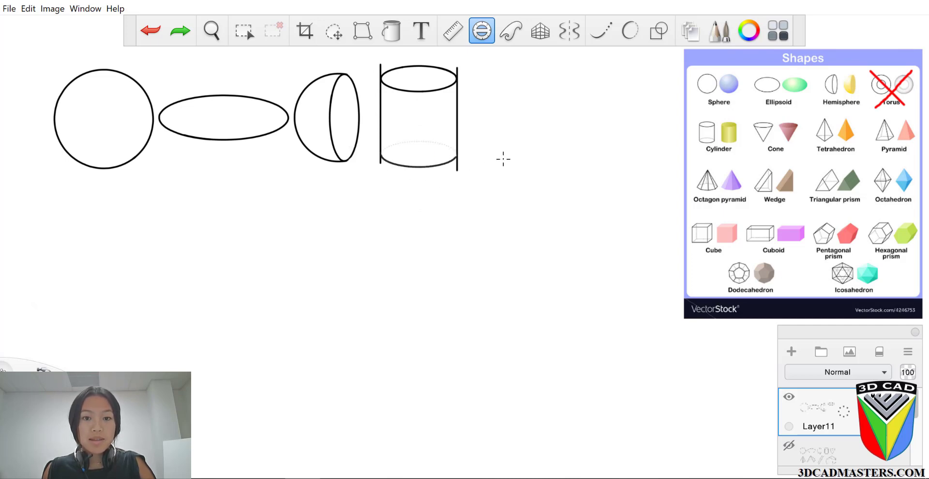
Trace the base's front arc in black and its hidden back arc in grey.
{"action": "left_click_drag", "start_coordinate": [503, 158], "coordinate": [506, 153]}
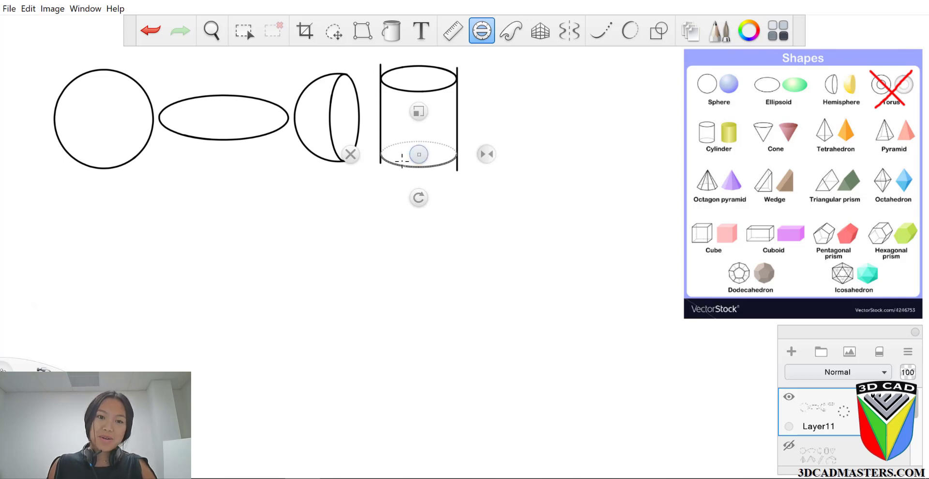
{"action": "mouse_move", "coordinate": [385, 145]}
{"action": "left_mouse_down"}
{"action": "mouse_move", "coordinate": [430, 155]}
{"action": "mouse_move", "coordinate": [418, 154]}
{"action": "mouse_move", "coordinate": [397, 143]}
{"action": "mouse_move", "coordinate": [457, 149]}
{"action": "left_mouse_up"}
{"action": "key", "text": "ctrl+z"}
{"action": "left_click", "coordinate": [350, 155]}
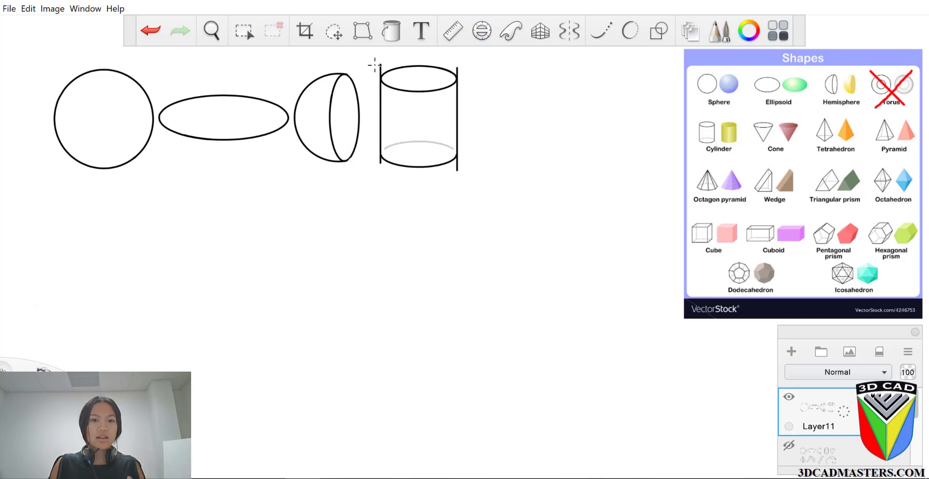
Erase the side-line stubs above the top ellipse and below the bottom ellipse.
{"action": "scroll", "coordinate": [359, 55], "scroll_direction": "up", "scroll_amount": 5}
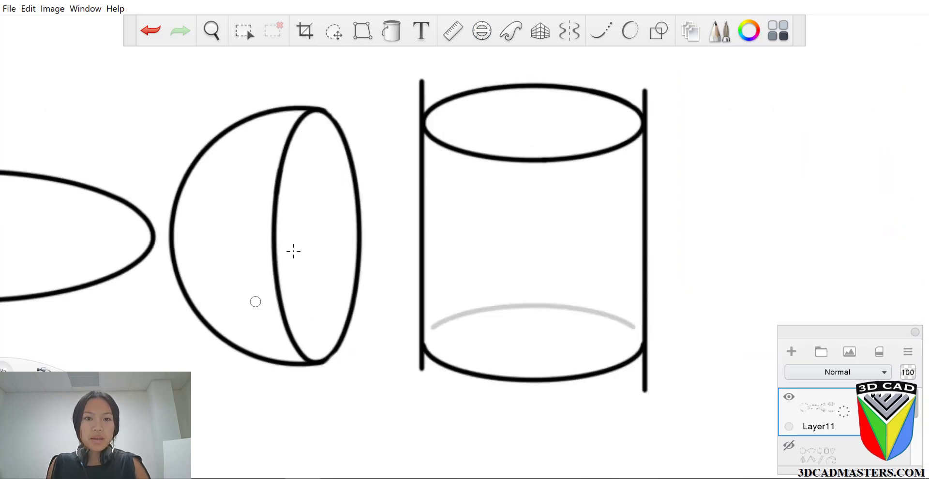
{"action": "mouse_move", "coordinate": [421, 73]}
{"action": "left_mouse_down"}
{"action": "mouse_move", "coordinate": [421, 121]}
{"action": "mouse_move", "coordinate": [425, 81]}
{"action": "left_mouse_up"}
{"action": "mouse_move", "coordinate": [639, 101]}
{"action": "left_mouse_down"}
{"action": "mouse_move", "coordinate": [648, 124]}
{"action": "mouse_move", "coordinate": [652, 92]}
{"action": "mouse_move", "coordinate": [645, 108]}
{"action": "mouse_move", "coordinate": [644, 90]}
{"action": "left_mouse_up"}
{"action": "key", "text": "ctrl+z"}
{"action": "left_click_drag", "start_coordinate": [644, 391], "coordinate": [651, 350]}
{"action": "left_click_drag", "start_coordinate": [421, 375], "coordinate": [421, 345]}
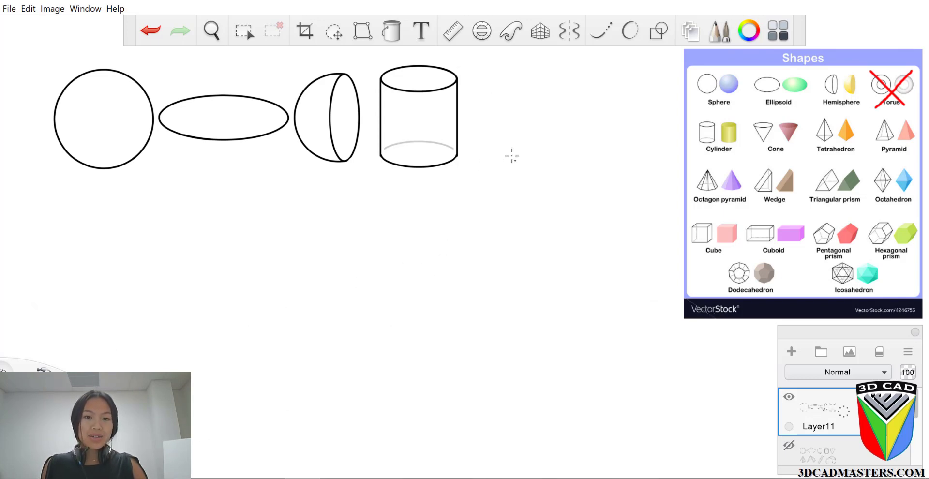
Tilt the Ruler guide to about 57° and place it right of the cylinder.
{"action": "left_click_drag", "start_coordinate": [477, 78], "coordinate": [547, 233]}
{"action": "key", "text": "ctrl+z"}
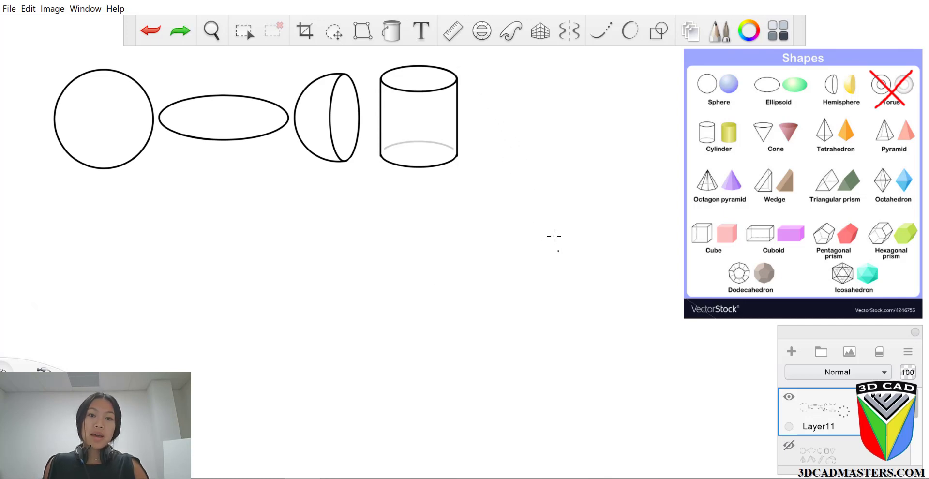
{"action": "left_click", "coordinate": [460, 41]}
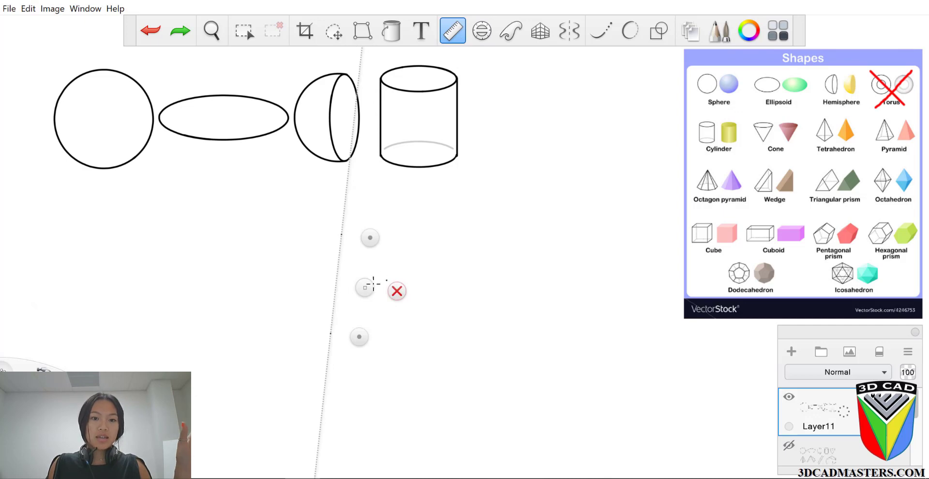
{"action": "left_click_drag", "start_coordinate": [369, 237], "coordinate": [406, 239]}
{"action": "left_click_drag", "start_coordinate": [379, 298], "coordinate": [590, 131]}
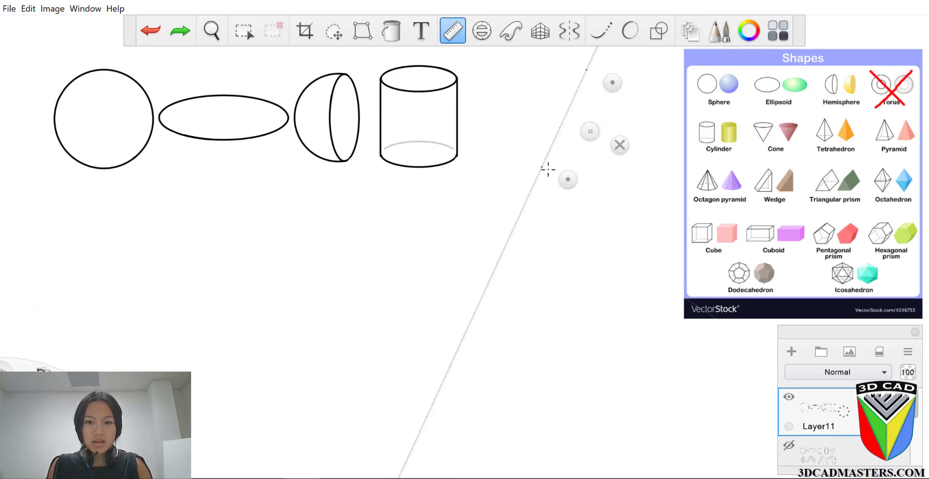
Draw the cone's right and left sides crossing in a narrow V along the ruler.
{"action": "mouse_move", "coordinate": [538, 177]}
{"action": "left_mouse_down"}
{"action": "mouse_move", "coordinate": [568, 135]}
{"action": "mouse_move", "coordinate": [636, 95]}
{"action": "mouse_move", "coordinate": [524, 88]}
{"action": "left_mouse_up"}
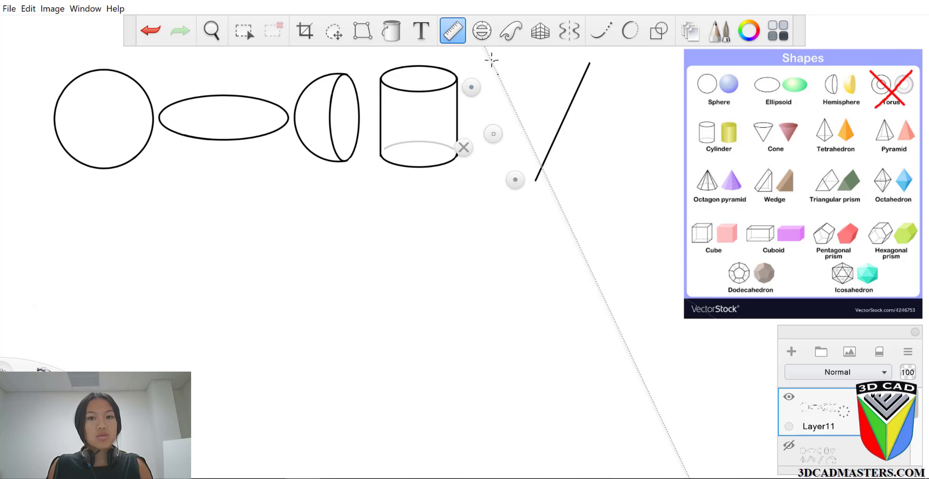
{"action": "left_click_drag", "start_coordinate": [492, 59], "coordinate": [556, 191]}
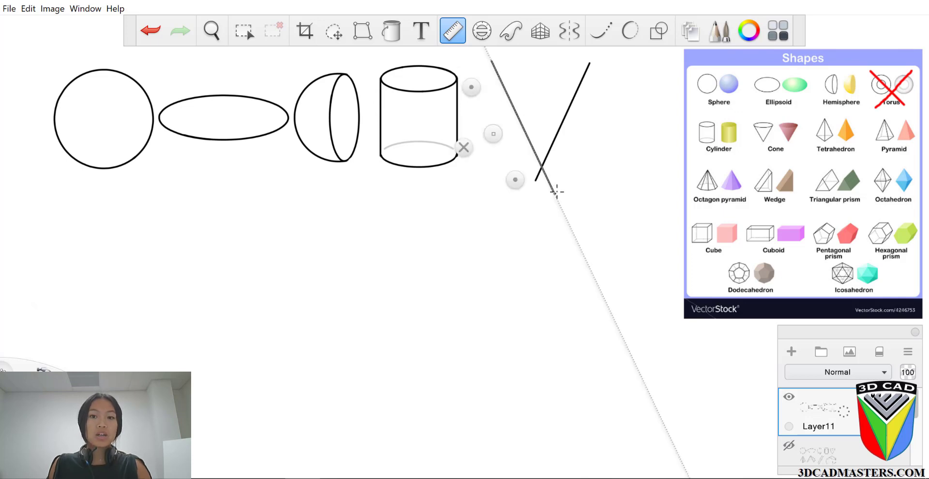
{"action": "left_click", "coordinate": [464, 148]}
{"action": "left_click_drag", "start_coordinate": [386, 308], "coordinate": [521, 292]}
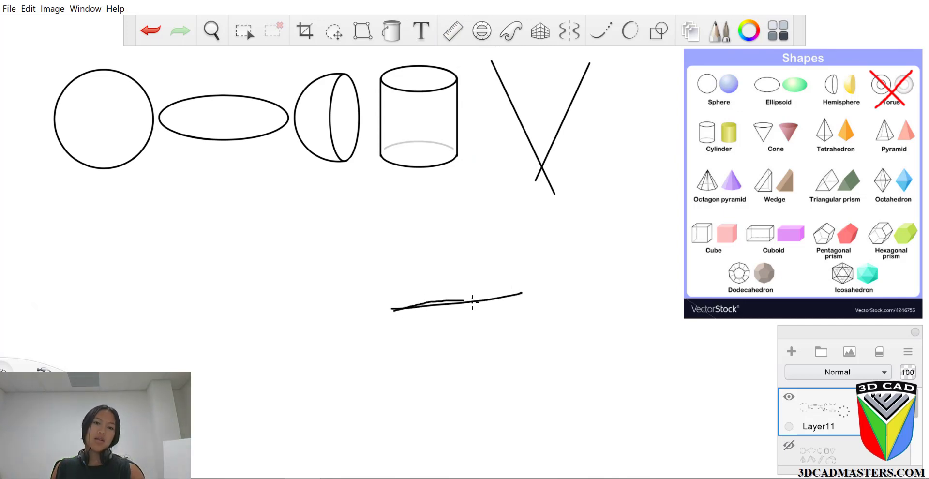
{"action": "key", "text": "ctrl+z"}
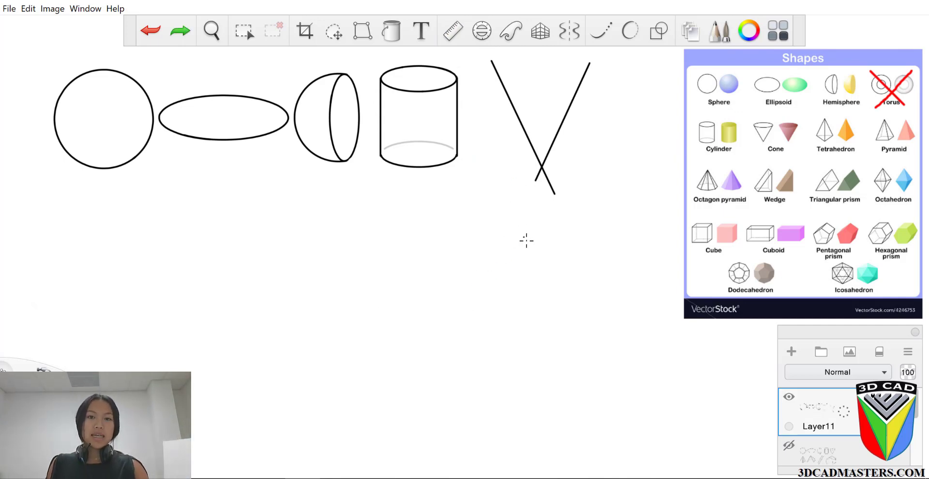
Trace a flat ellipse across the top of the V with the Ellipse guide.
{"action": "key", "text": "e"}
{"action": "mouse_move", "coordinate": [418, 154]}
{"action": "left_mouse_down"}
{"action": "mouse_move", "coordinate": [541, 85]}
{"action": "mouse_move", "coordinate": [498, 92]}
{"action": "mouse_move", "coordinate": [593, 87]}
{"action": "mouse_move", "coordinate": [531, 56]}
{"action": "left_mouse_up"}
{"action": "mouse_move", "coordinate": [467, 71]}
{"action": "left_mouse_down"}
{"action": "mouse_move", "coordinate": [503, 80]}
{"action": "mouse_move", "coordinate": [541, 119]}
{"action": "left_mouse_up"}
{"action": "key", "text": "ctrl+z"}
{"action": "left_click_drag", "start_coordinate": [601, 93], "coordinate": [605, 72]}
{"action": "key", "text": "ctrl+z"}
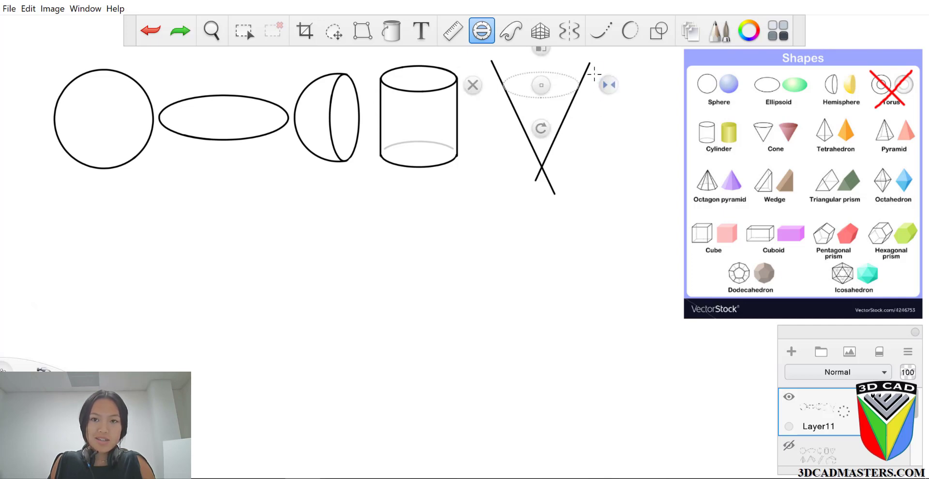
{"action": "mouse_move", "coordinate": [543, 64]}
{"action": "left_mouse_down"}
{"action": "mouse_move", "coordinate": [593, 91]}
{"action": "mouse_move", "coordinate": [537, 118]}
{"action": "left_mouse_up"}
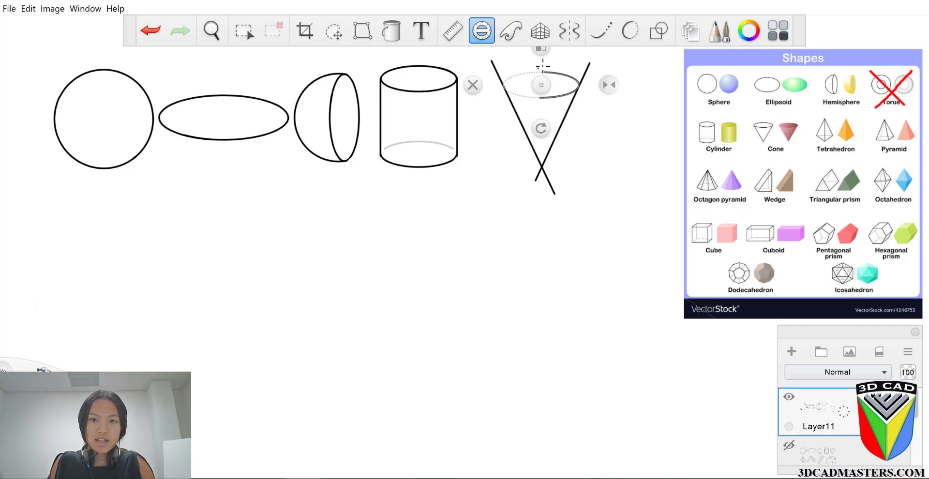
{"action": "mouse_move", "coordinate": [537, 67]}
{"action": "left_mouse_down"}
{"action": "mouse_move", "coordinate": [493, 88]}
{"action": "mouse_move", "coordinate": [526, 111]}
{"action": "left_mouse_up"}
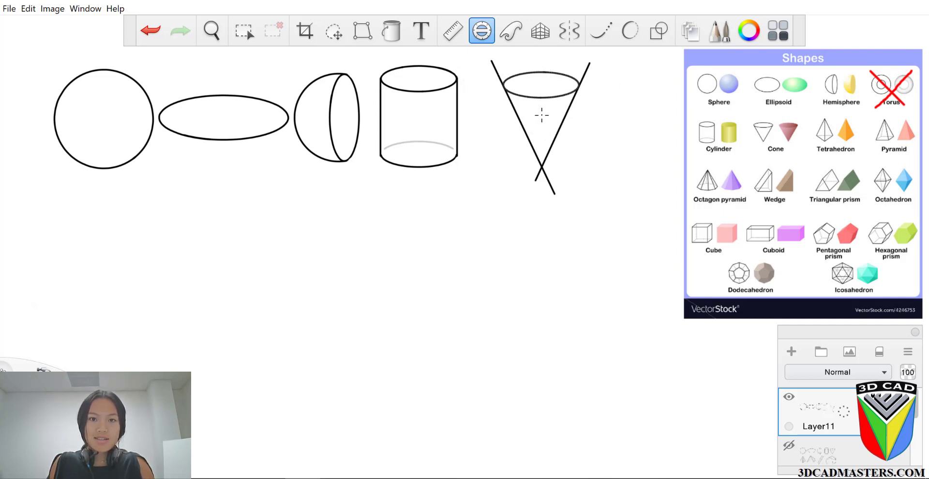
{"action": "key", "text": "Escape"}
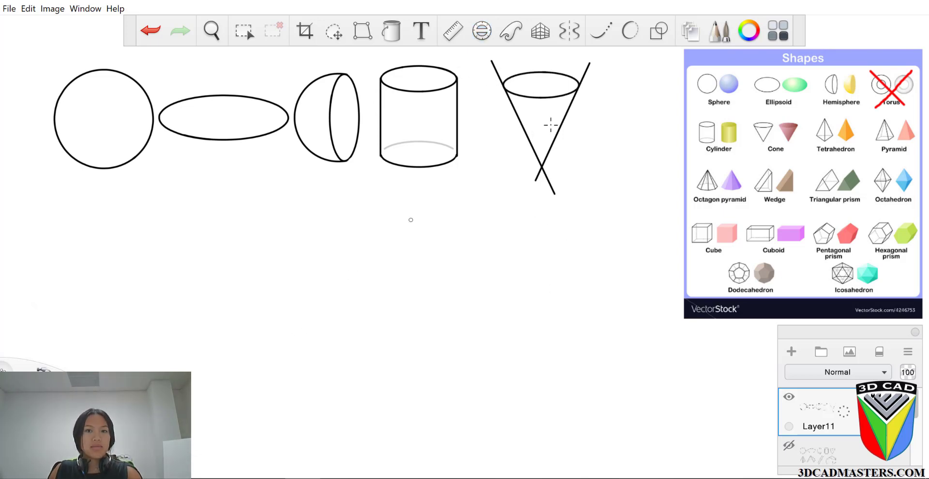
Zoom in and, with a size 6.0 eraser, trim the cone lines above the ellipse and below the tip.
{"action": "scroll", "coordinate": [521, 50], "scroll_direction": "up", "scroll_amount": 2}
{"action": "scroll", "coordinate": [521, 51], "scroll_direction": "up", "scroll_amount": 4}
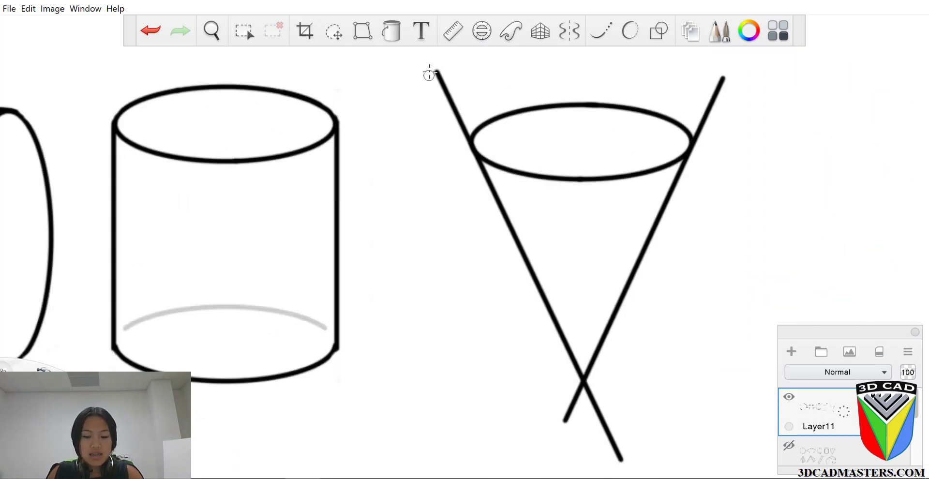
{"action": "key", "text": "bracketright"}
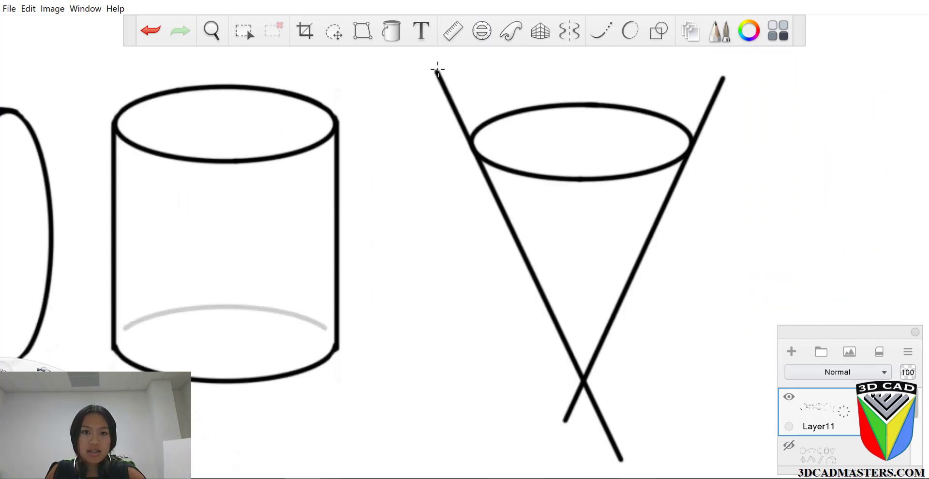
{"action": "mouse_move", "coordinate": [436, 72]}
{"action": "left_mouse_down"}
{"action": "mouse_move", "coordinate": [467, 123]}
{"action": "mouse_move", "coordinate": [463, 137]}
{"action": "mouse_move", "coordinate": [455, 106]}
{"action": "left_mouse_up"}
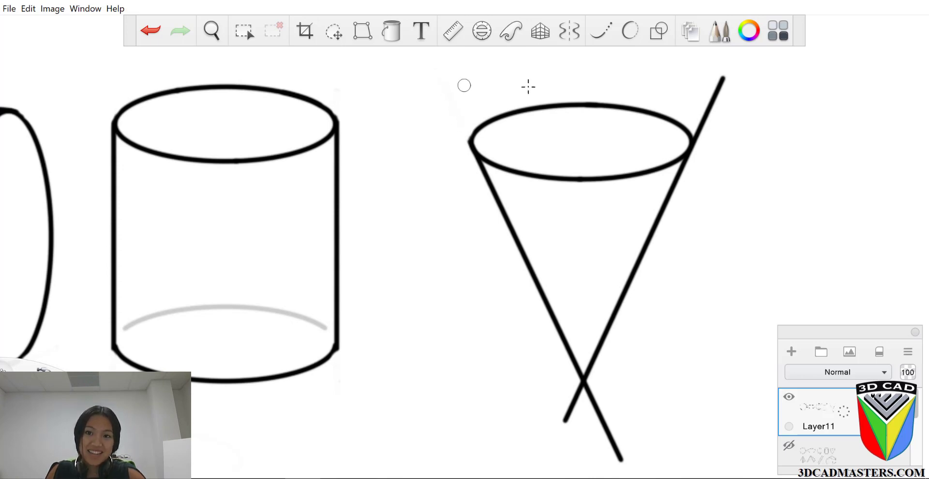
{"action": "mouse_move", "coordinate": [721, 77]}
{"action": "left_mouse_down"}
{"action": "mouse_move", "coordinate": [705, 130]}
{"action": "mouse_move", "coordinate": [698, 129]}
{"action": "mouse_move", "coordinate": [712, 100]}
{"action": "left_mouse_up"}
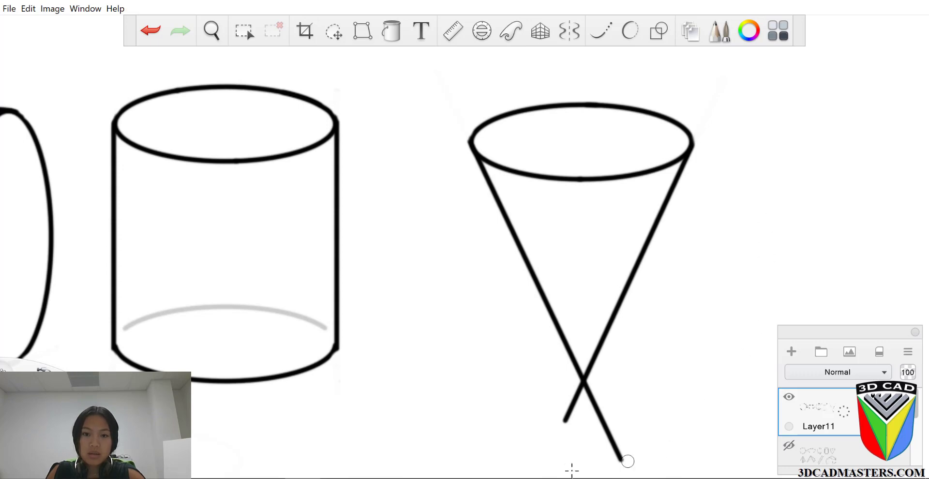
{"action": "mouse_move", "coordinate": [579, 388]}
{"action": "left_mouse_down"}
{"action": "mouse_move", "coordinate": [586, 379]}
{"action": "mouse_move", "coordinate": [612, 448]}
{"action": "mouse_move", "coordinate": [574, 401]}
{"action": "mouse_move", "coordinate": [563, 424]}
{"action": "left_mouse_up"}
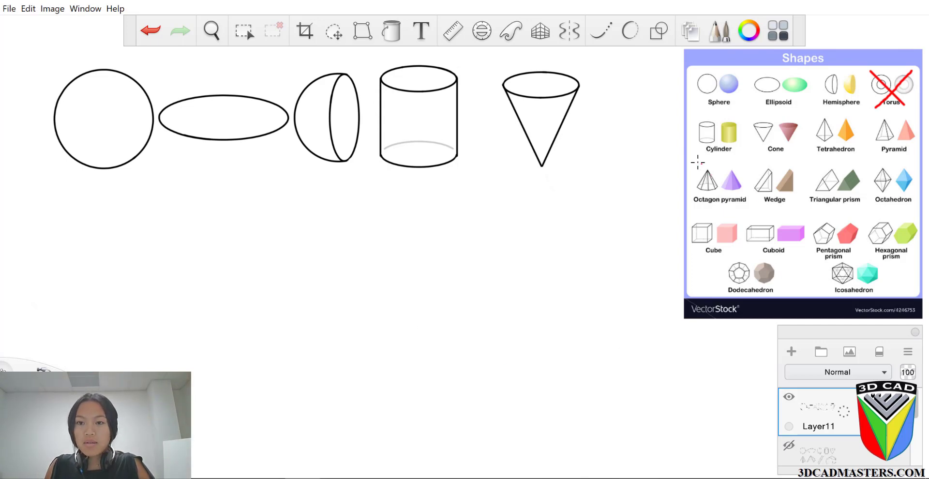
Cross out Octagon pyramid and Octahedron in red on the Shapes reference.
{"action": "mouse_move", "coordinate": [697, 162]}
{"action": "left_mouse_down"}
{"action": "mouse_move", "coordinate": [741, 163]}
{"action": "mouse_move", "coordinate": [735, 207]}
{"action": "left_mouse_up"}
{"action": "key", "text": "ctrl+z"}
{"action": "left_click_drag", "start_coordinate": [736, 169], "coordinate": [699, 207]}
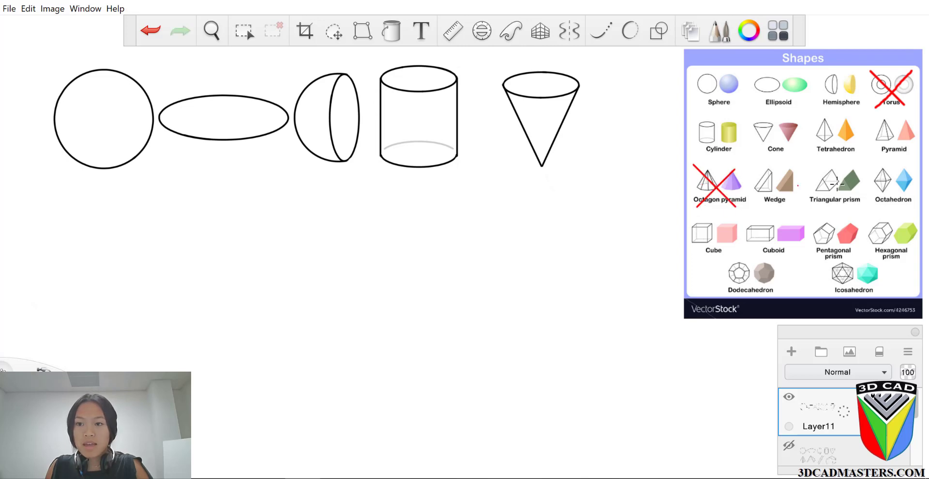
{"action": "left_click_drag", "start_coordinate": [875, 163], "coordinate": [915, 204]}
{"action": "left_click_drag", "start_coordinate": [909, 165], "coordinate": [857, 215]}
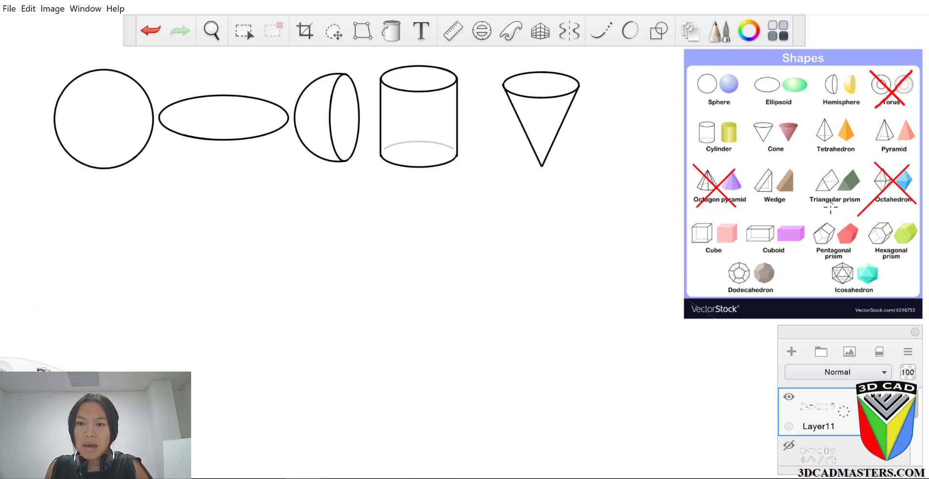
Put a red X over Cuboid and strike through the Dodecahedron and Icosahedron row.
{"action": "left_click_drag", "start_coordinate": [764, 223], "coordinate": [795, 255]}
{"action": "left_click_drag", "start_coordinate": [794, 222], "coordinate": [759, 256]}
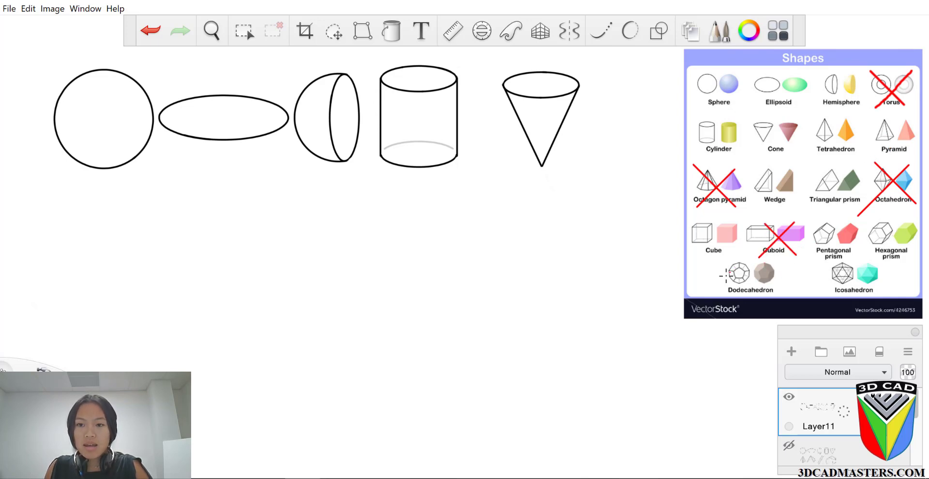
{"action": "left_click_drag", "start_coordinate": [745, 275], "coordinate": [888, 277]}
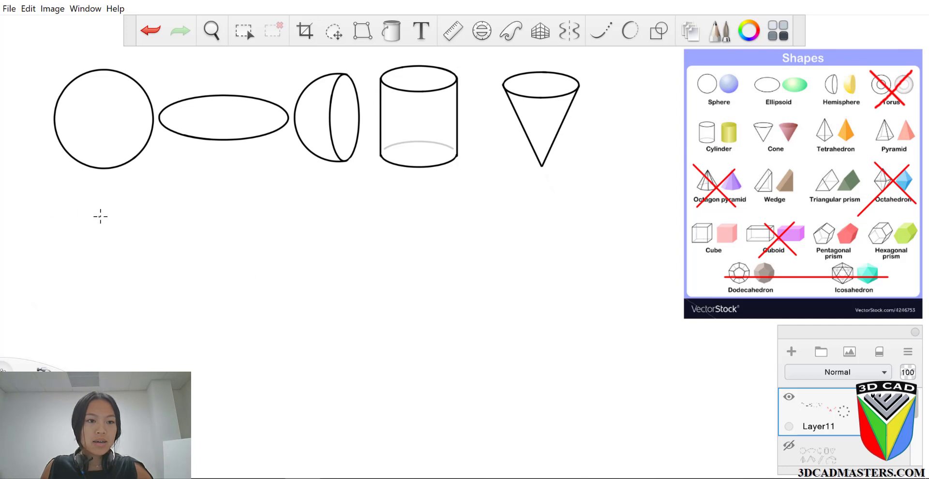
Draw a vertical line below the sphere and set a ruler guide beside it.
{"action": "left_click_drag", "start_coordinate": [99, 213], "coordinate": [128, 317]}
{"action": "left_click", "coordinate": [461, 27]}
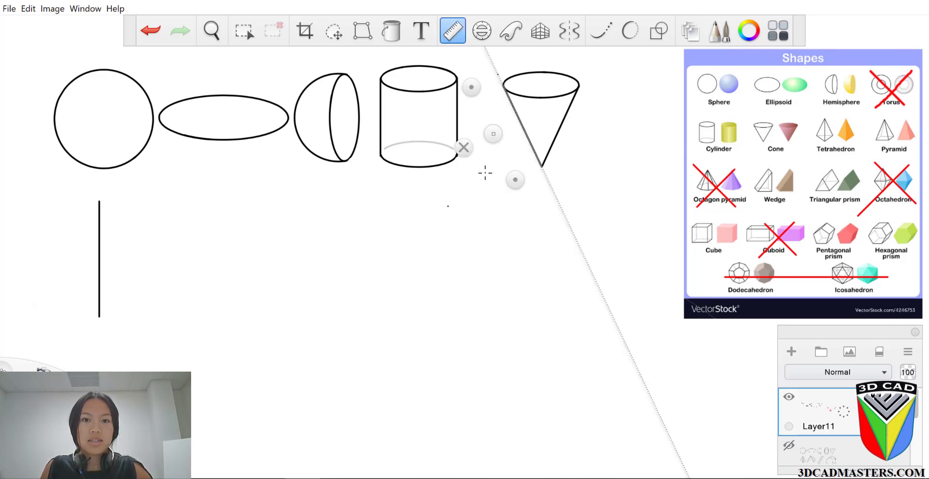
{"action": "left_click_drag", "start_coordinate": [486, 138], "coordinate": [97, 261]}
Draw two diagonal lines crossing at the vertical line's top along the ruler.
{"action": "left_click_drag", "start_coordinate": [98, 203], "coordinate": [129, 264]}
{"action": "key", "text": "ctrl+z"}
{"action": "left_click_drag", "start_coordinate": [93, 189], "coordinate": [156, 277]}
{"action": "left_click_drag", "start_coordinate": [174, 308], "coordinate": [175, 308]}
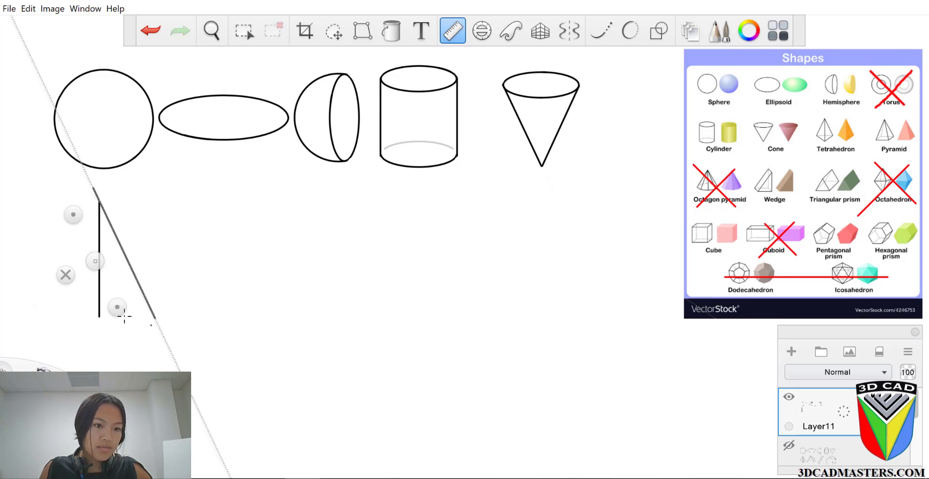
{"action": "key", "text": "ctrl+z"}
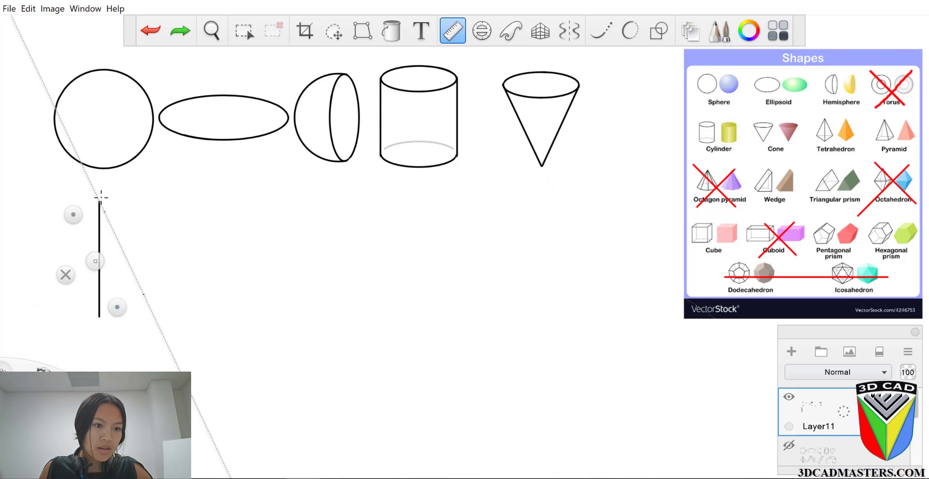
{"action": "mouse_move", "coordinate": [93, 188]}
{"action": "left_mouse_down"}
{"action": "mouse_move", "coordinate": [144, 293]}
{"action": "mouse_move", "coordinate": [100, 306]}
{"action": "mouse_move", "coordinate": [30, 303]}
{"action": "left_mouse_up"}
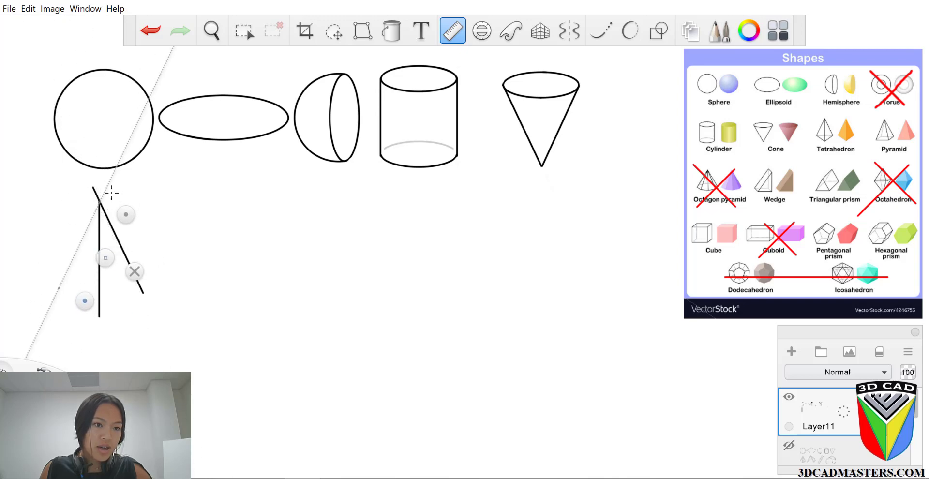
{"action": "left_click_drag", "start_coordinate": [106, 187], "coordinate": [65, 251]}
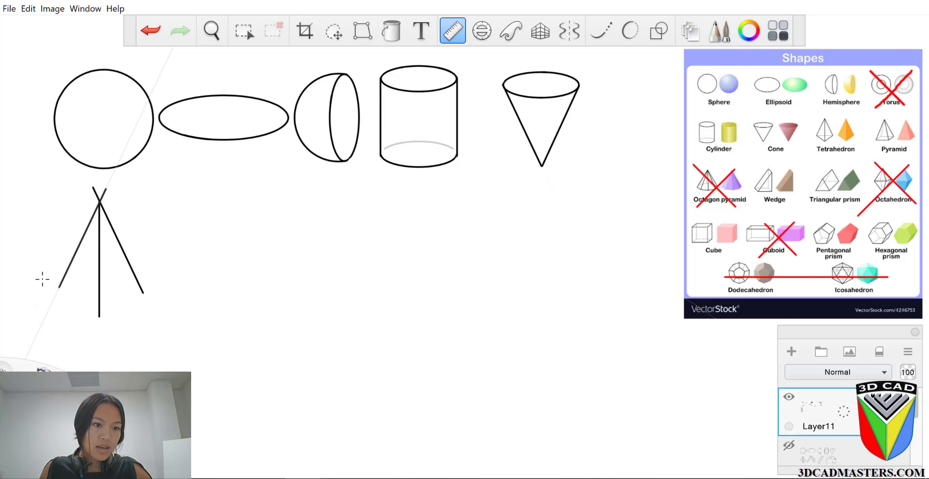
{"action": "mouse_move", "coordinate": [89, 269]}
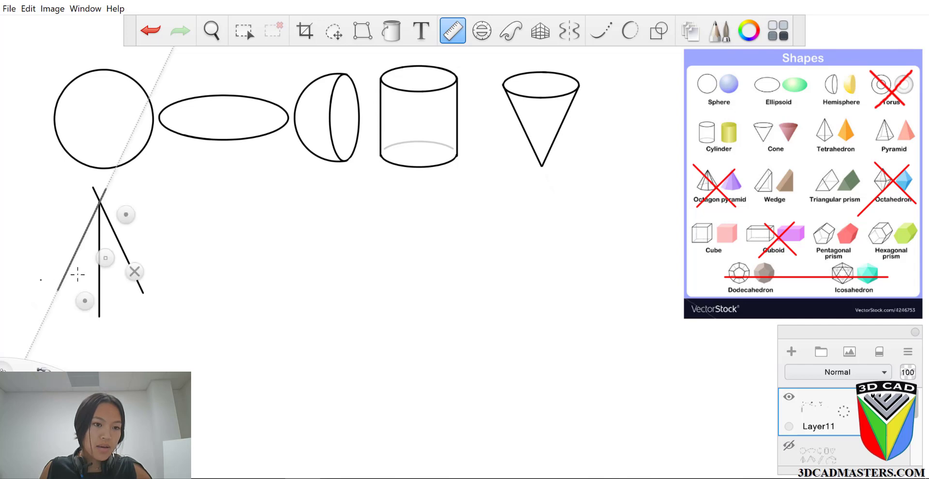
{"action": "left_click", "coordinate": [135, 272]}
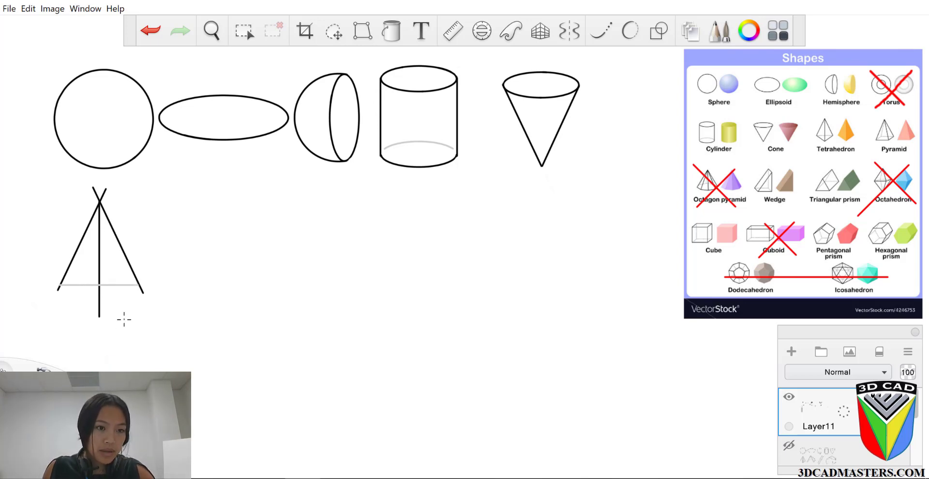
Zoom in and patch the tetrahedron leg's gap where it crosses the faint grey crossbar.
{"action": "scroll", "coordinate": [101, 211], "scroll_direction": "up", "scroll_amount": 5}
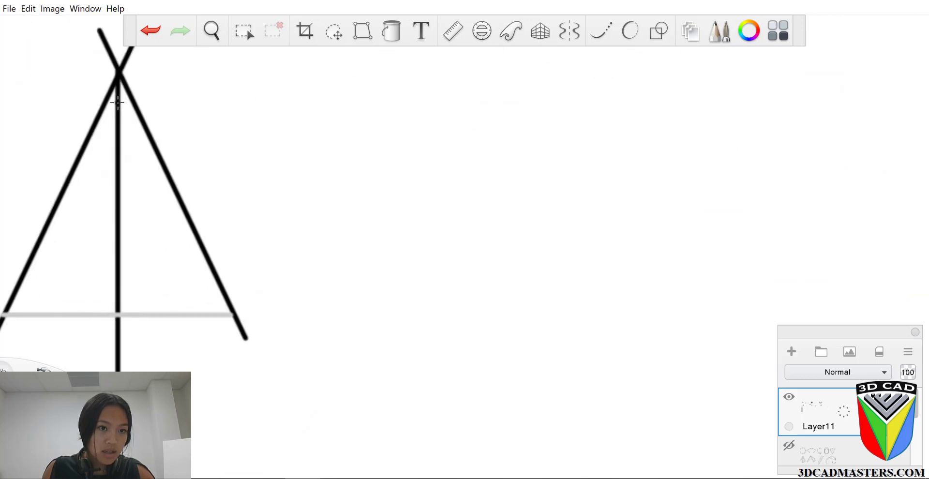
{"action": "left_click_drag", "start_coordinate": [116, 113], "coordinate": [116, 224]}
{"action": "key", "text": "ctrl+z"}
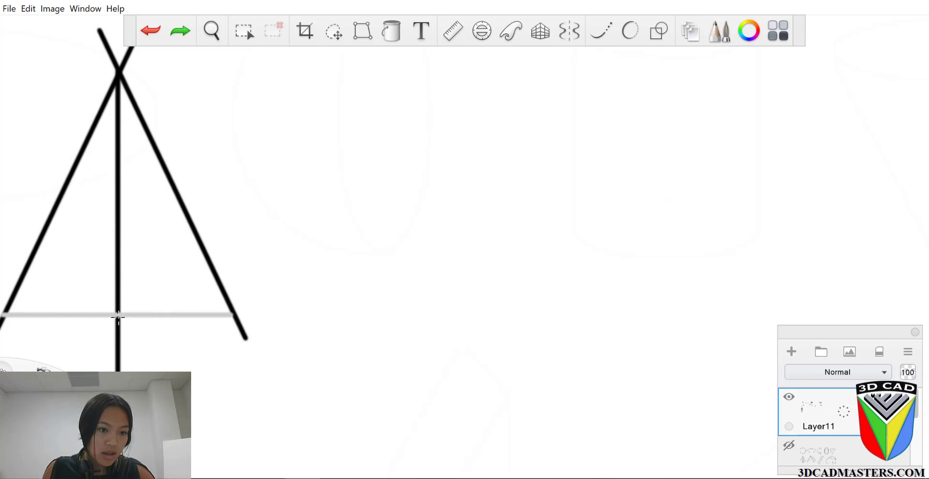
{"action": "left_click_drag", "start_coordinate": [118, 317], "coordinate": [125, 298]}
{"action": "key", "text": "ctrl+z"}
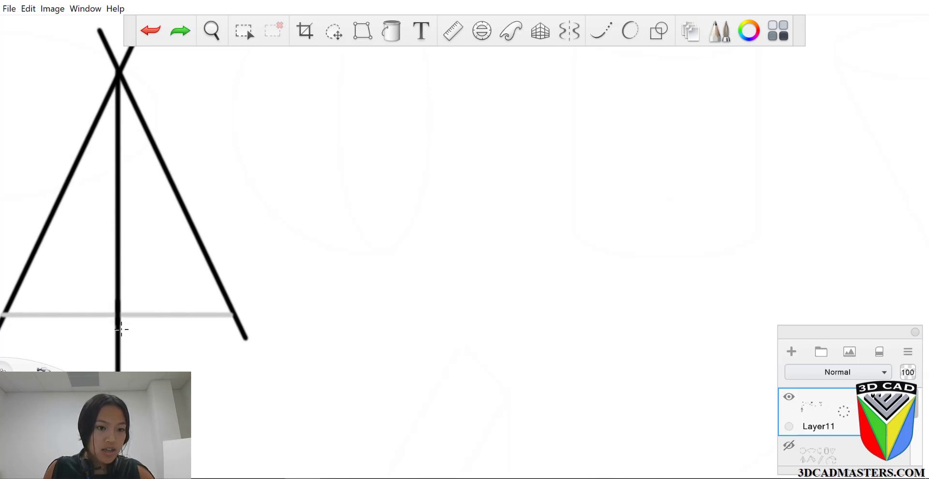
{"action": "left_click", "coordinate": [128, 348]}
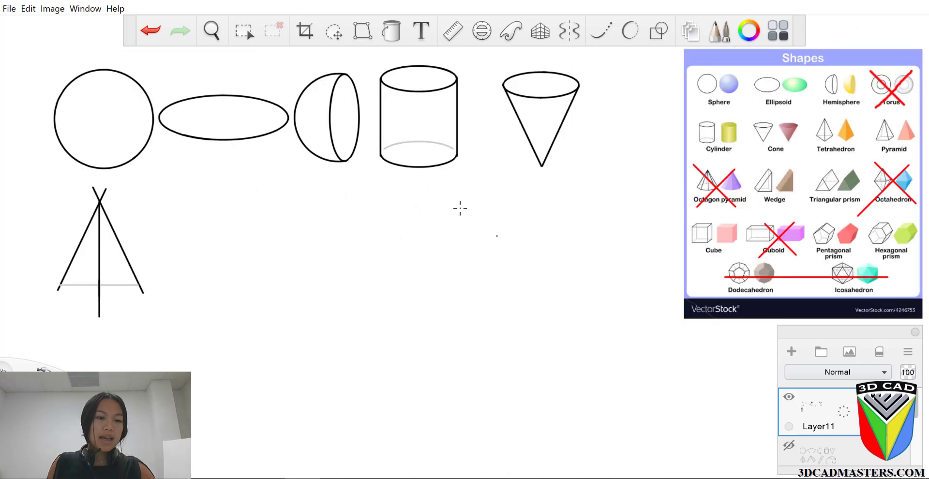
{"action": "scroll", "coordinate": [109, 279], "scroll_direction": "up", "scroll_amount": 10}
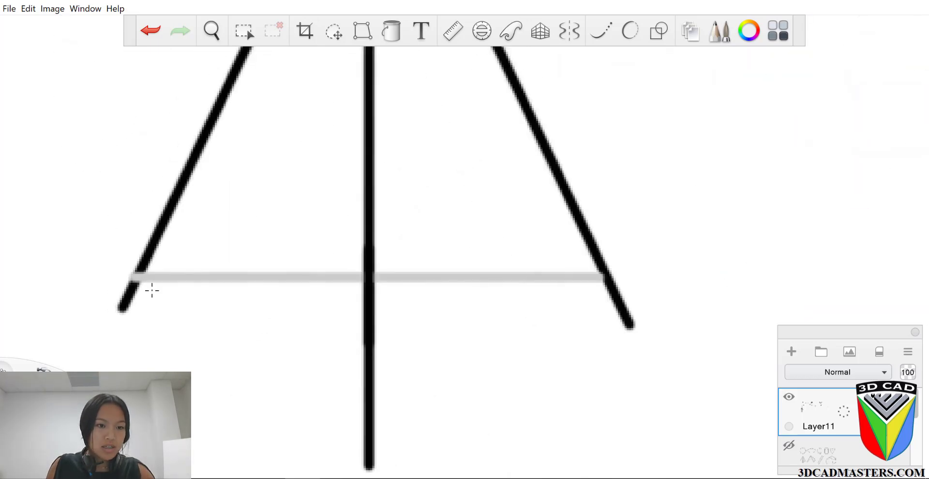
{"action": "left_click_drag", "start_coordinate": [141, 261], "coordinate": [123, 282]}
{"action": "left_click", "coordinate": [227, 220]}
{"action": "key", "text": "ctrl+z"}
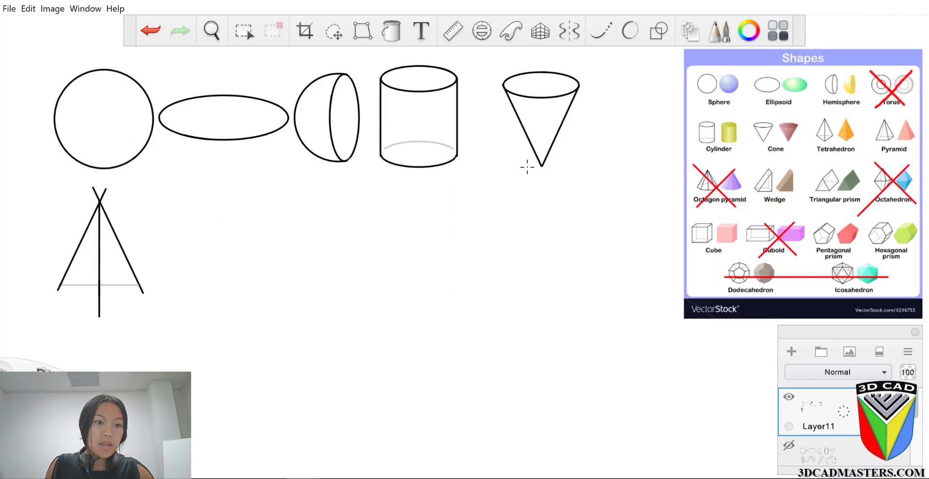
Draw the left front base edge along a ruler angled about -43° to the vertical line's foot.
{"action": "key", "text": "o"}
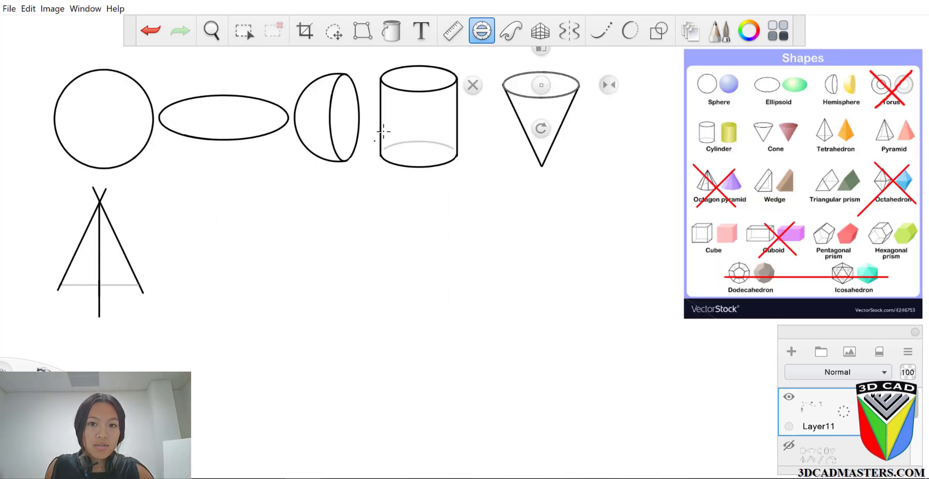
{"action": "key", "text": "o"}
{"action": "key", "text": "r"}
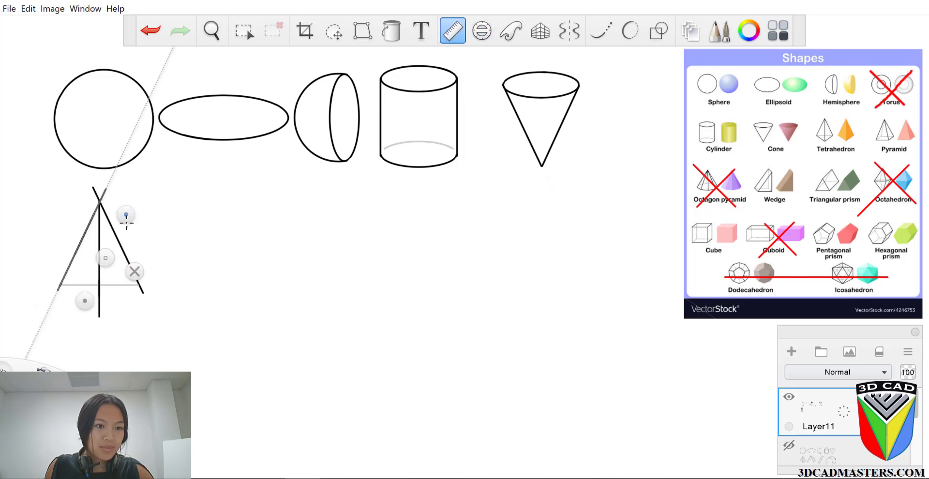
{"action": "left_click_drag", "start_coordinate": [145, 285], "coordinate": [133, 349]}
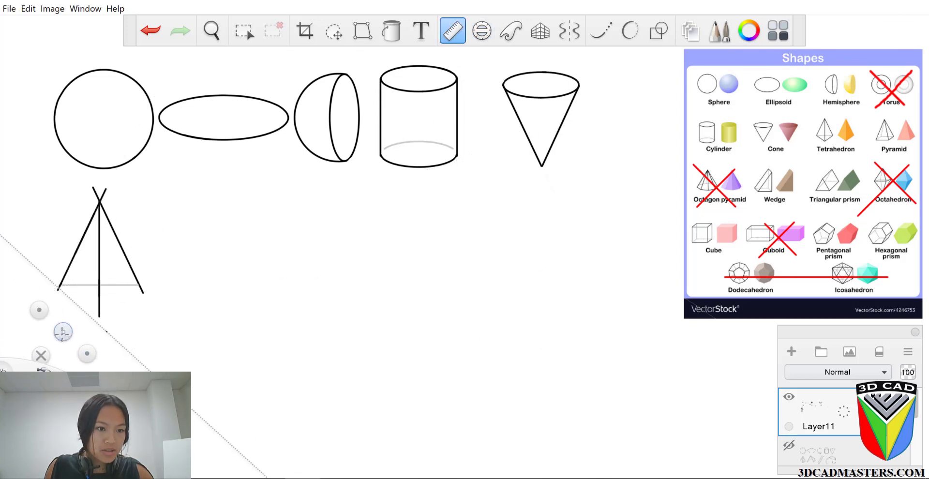
{"action": "left_click_drag", "start_coordinate": [63, 331], "coordinate": [32, 301]}
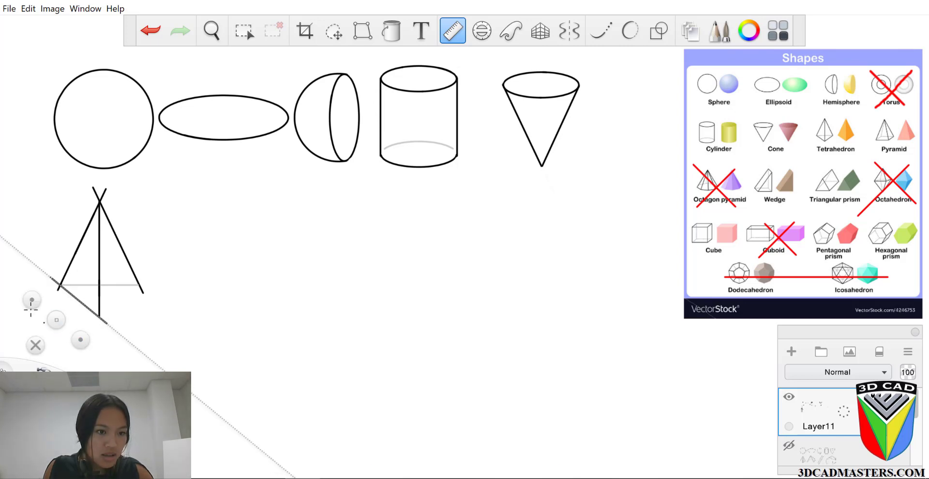
{"action": "mouse_move", "coordinate": [73, 249]}
{"action": "left_mouse_down"}
{"action": "mouse_move", "coordinate": [128, 291]}
{"action": "mouse_move", "coordinate": [145, 291]}
{"action": "mouse_move", "coordinate": [130, 293]}
{"action": "mouse_move", "coordinate": [81, 343]}
{"action": "left_mouse_up"}
{"action": "left_click", "coordinate": [169, 340]}
{"action": "scroll", "coordinate": [56, 295], "scroll_direction": "up", "scroll_amount": 5}
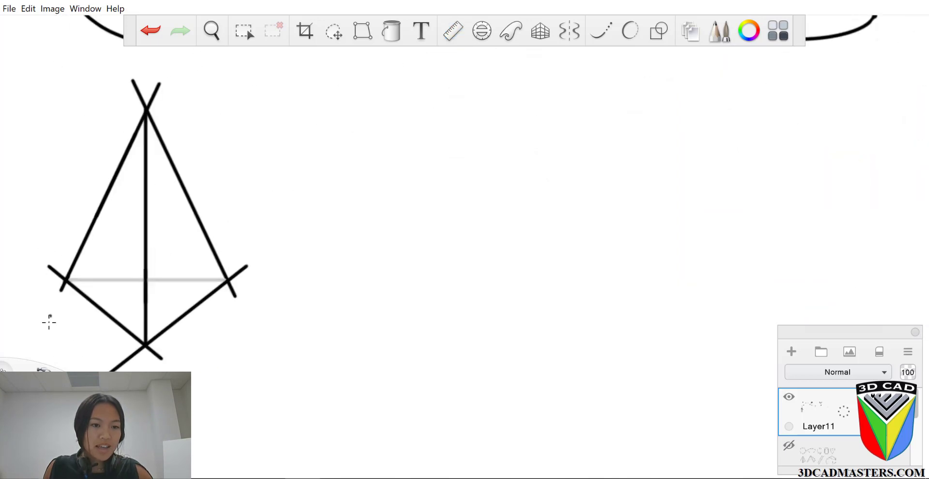
Erase the overshooting line ends above the apex and at the left, bottom and right corners.
{"action": "scroll", "coordinate": [49, 323], "scroll_direction": "down", "scroll_amount": 1}
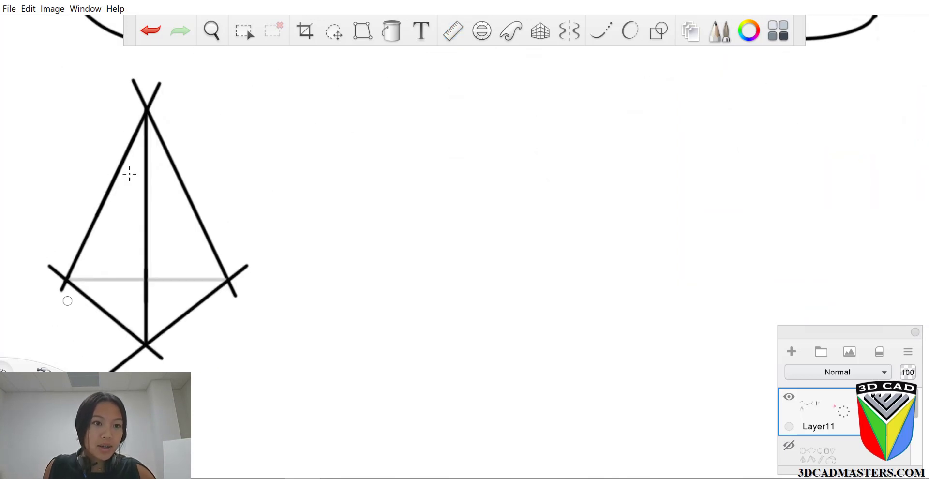
{"action": "mouse_move", "coordinate": [142, 105]}
{"action": "left_mouse_down"}
{"action": "mouse_move", "coordinate": [153, 107]}
{"action": "mouse_move", "coordinate": [134, 83]}
{"action": "mouse_move", "coordinate": [155, 89]}
{"action": "left_mouse_up"}
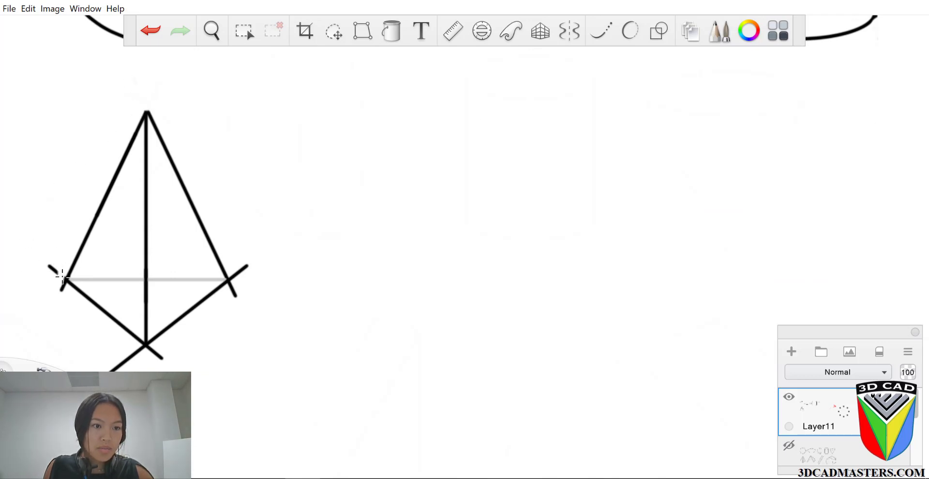
{"action": "mouse_move", "coordinate": [62, 277]}
{"action": "left_mouse_down"}
{"action": "mouse_move", "coordinate": [63, 286]}
{"action": "mouse_move", "coordinate": [55, 279]}
{"action": "mouse_move", "coordinate": [115, 367]}
{"action": "mouse_move", "coordinate": [153, 352]}
{"action": "mouse_move", "coordinate": [141, 352]}
{"action": "left_mouse_up"}
{"action": "mouse_move", "coordinate": [231, 285]}
{"action": "left_mouse_down"}
{"action": "mouse_move", "coordinate": [240, 289]}
{"action": "mouse_move", "coordinate": [229, 276]}
{"action": "mouse_move", "coordinate": [233, 290]}
{"action": "mouse_move", "coordinate": [242, 284]}
{"action": "mouse_move", "coordinate": [255, 245]}
{"action": "mouse_move", "coordinate": [369, 166]}
{"action": "left_mouse_up"}
{"action": "key", "text": "ctrl+z"}
{"action": "key", "text": "ctrl+z"}
{"action": "key", "text": "ctrl+z"}
{"action": "key", "text": "ctrl+z"}
{"action": "scroll", "coordinate": [242, 283], "scroll_direction": "up", "scroll_amount": 3}
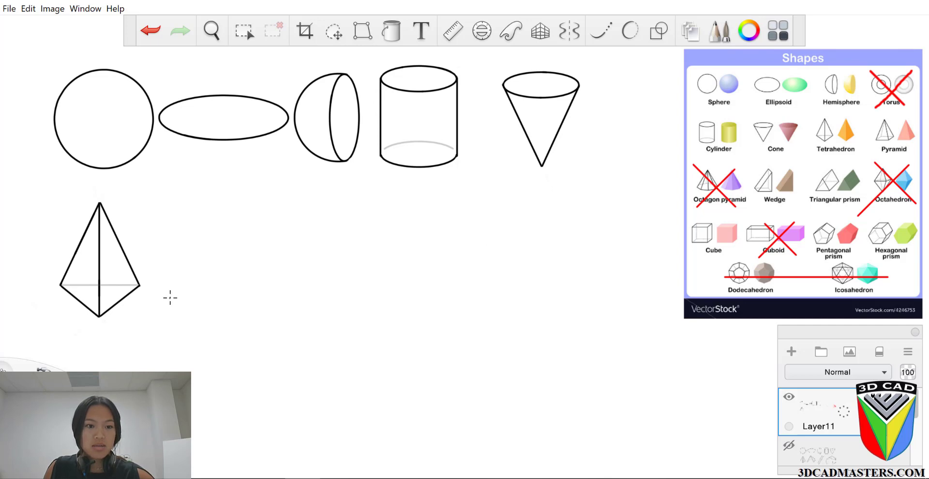
Draw a black and a grey horizontal line, then the front diagonal base edge along a 44° ruler.
{"action": "left_click_drag", "start_coordinate": [166, 303], "coordinate": [272, 303]}
{"action": "left_click_drag", "start_coordinate": [213, 265], "coordinate": [305, 272]}
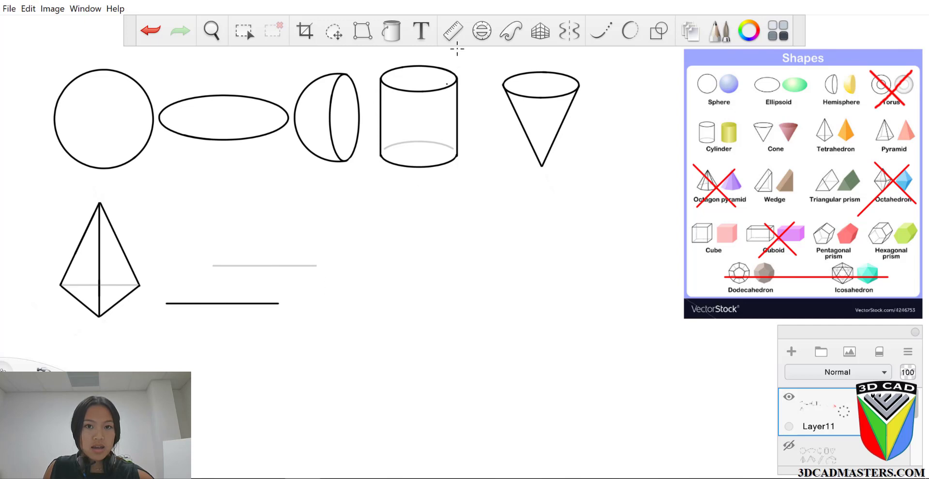
{"action": "left_click", "coordinate": [452, 32]}
{"action": "left_click_drag", "start_coordinate": [148, 321], "coordinate": [266, 335]}
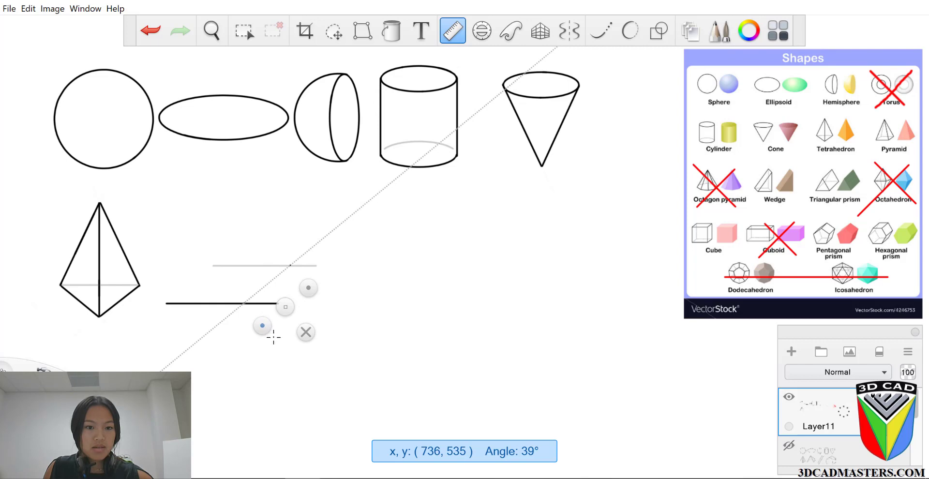
{"action": "left_click_drag", "start_coordinate": [274, 337], "coordinate": [263, 335]}
{"action": "left_click_drag", "start_coordinate": [296, 262], "coordinate": [236, 311]}
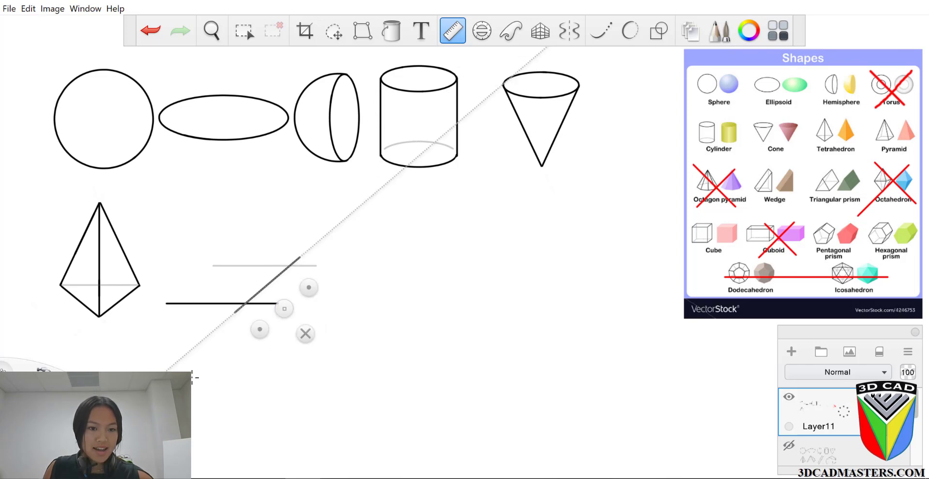
{"action": "left_click_drag", "start_coordinate": [284, 308], "coordinate": [213, 309]}
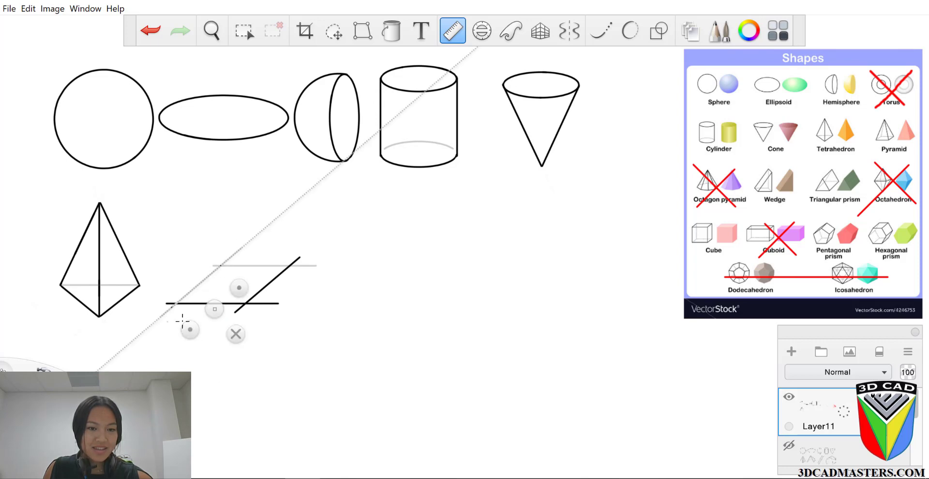
{"action": "left_click", "coordinate": [236, 334]}
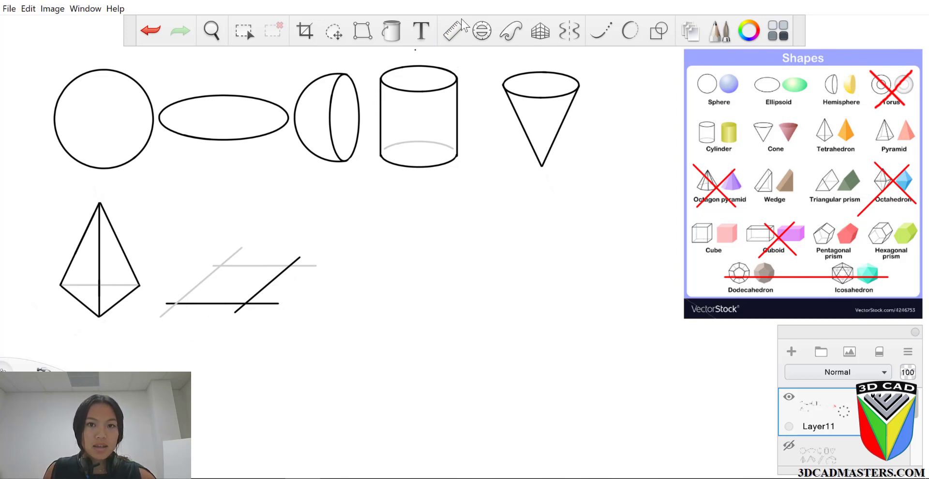
Draw the pyramid's left sloping edge from the base corner up to the apex along the ruler.
{"action": "left_click", "coordinate": [452, 30]}
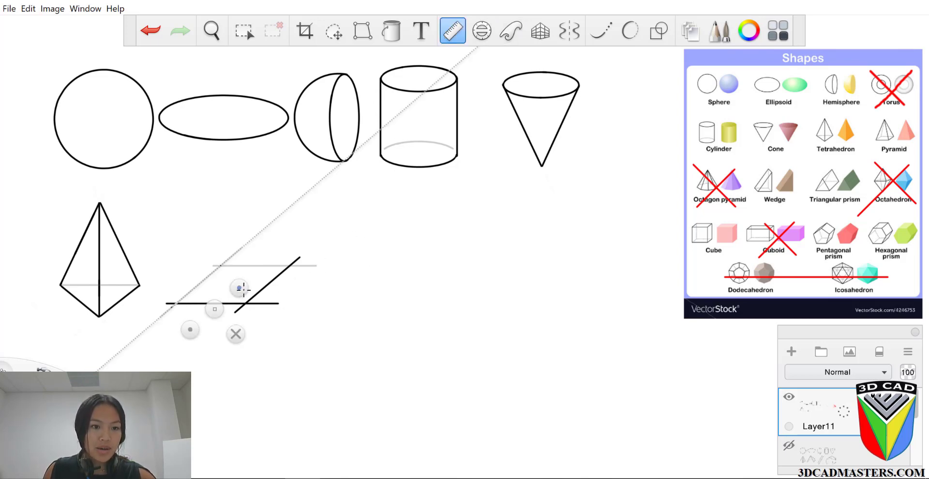
{"action": "left_click_drag", "start_coordinate": [214, 308], "coordinate": [238, 247]}
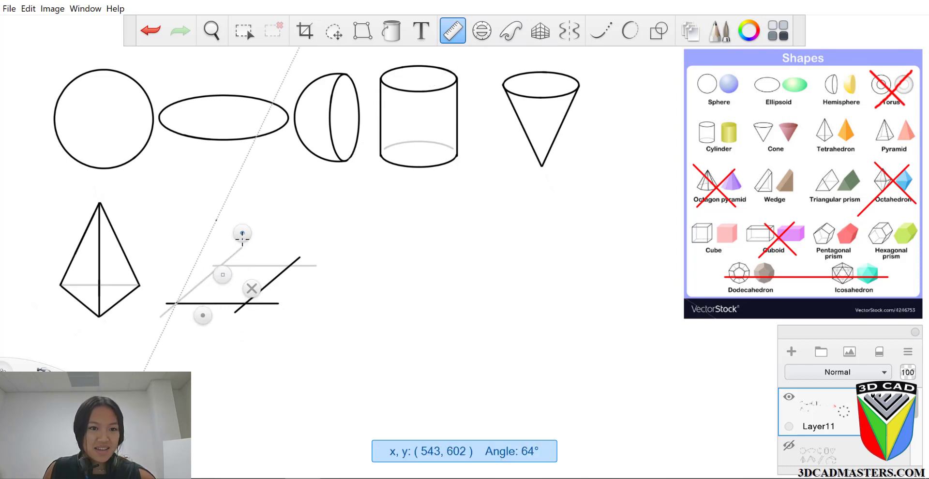
{"action": "mouse_move", "coordinate": [243, 237]}
{"action": "left_mouse_down"}
{"action": "mouse_move", "coordinate": [248, 207]}
{"action": "mouse_move", "coordinate": [224, 197]}
{"action": "mouse_move", "coordinate": [188, 304]}
{"action": "mouse_move", "coordinate": [200, 314]}
{"action": "left_mouse_up"}
{"action": "key", "text": "ctrl+z"}
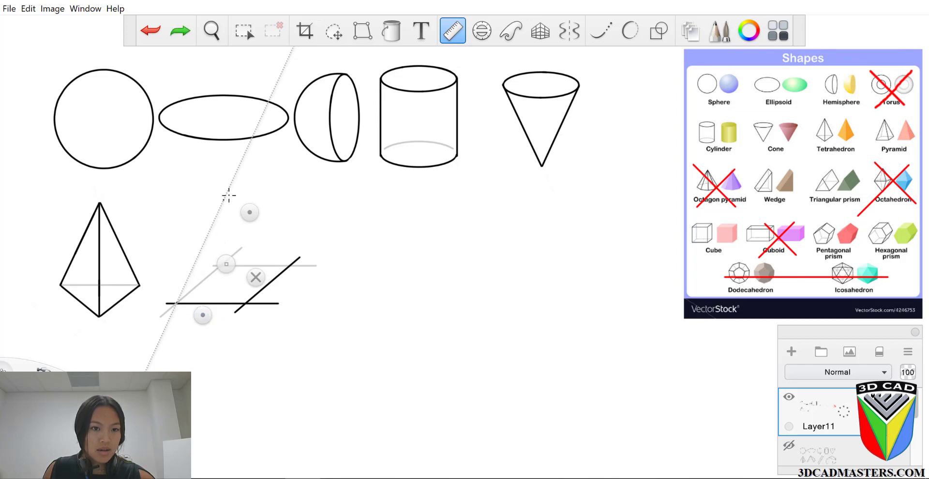
{"action": "mouse_move", "coordinate": [222, 202]}
{"action": "left_mouse_down"}
{"action": "mouse_move", "coordinate": [196, 271]}
{"action": "mouse_move", "coordinate": [202, 310]}
{"action": "left_mouse_up"}
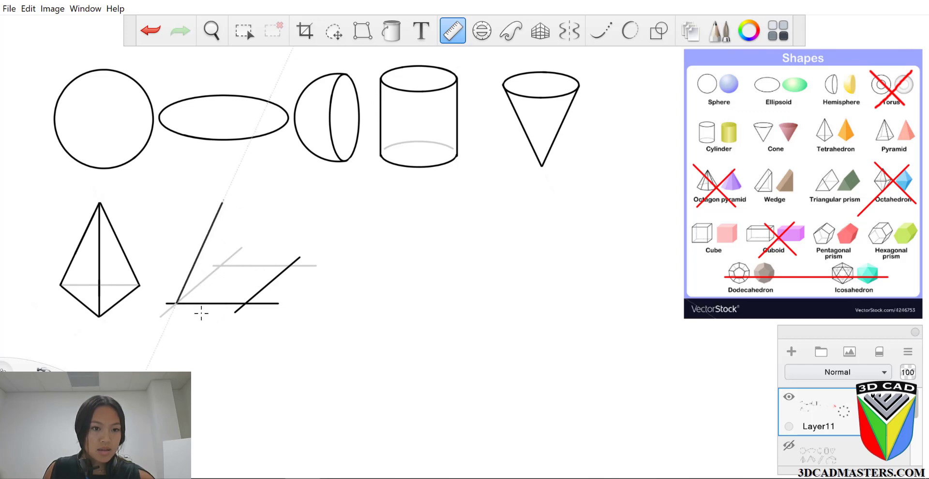
{"action": "key", "text": "ctrl+z"}
{"action": "mouse_move", "coordinate": [204, 246]}
{"action": "left_mouse_down"}
{"action": "mouse_move", "coordinate": [190, 300]}
{"action": "mouse_move", "coordinate": [196, 312]}
{"action": "mouse_move", "coordinate": [272, 319]}
{"action": "mouse_move", "coordinate": [248, 288]}
{"action": "left_mouse_up"}
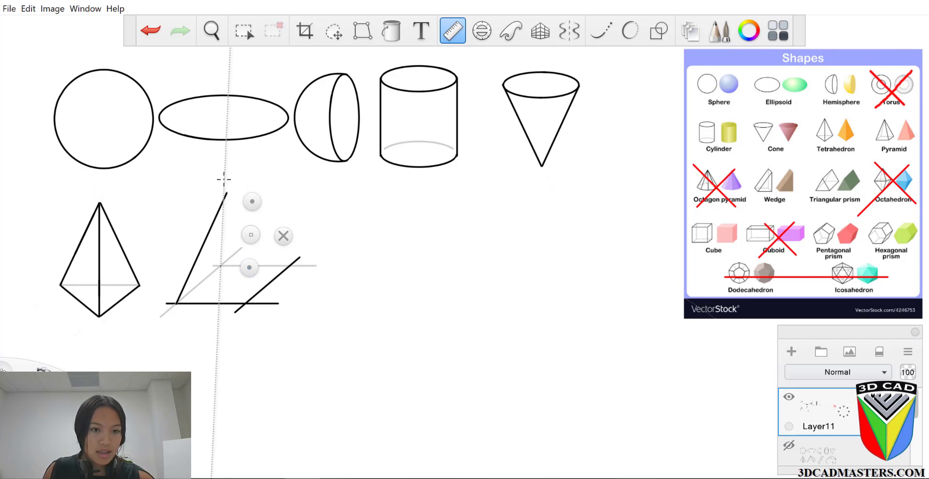
Add the grey hidden edge, the front edge and the right sloping edge from the apex.
{"action": "mouse_move", "coordinate": [224, 196]}
{"action": "left_mouse_down"}
{"action": "mouse_move", "coordinate": [249, 277]}
{"action": "mouse_move", "coordinate": [268, 294]}
{"action": "mouse_move", "coordinate": [277, 281]}
{"action": "left_mouse_up"}
{"action": "left_click", "coordinate": [242, 264]}
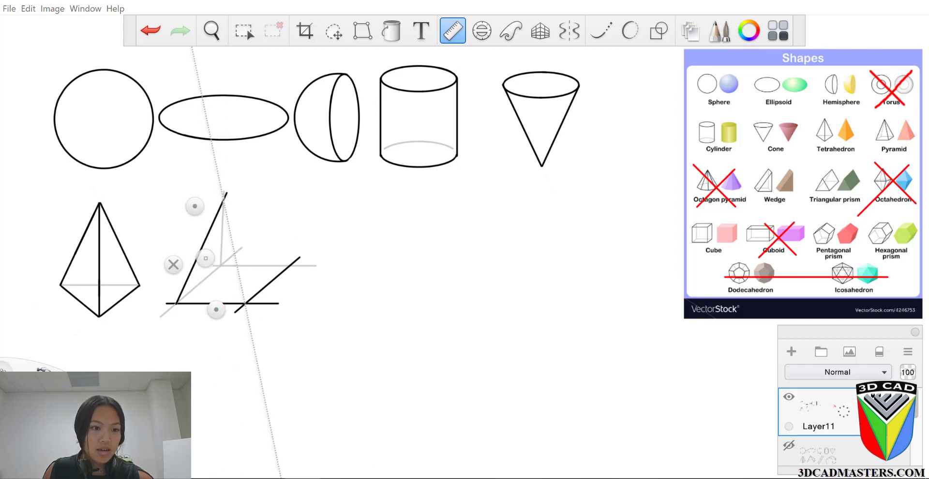
{"action": "mouse_move", "coordinate": [225, 180]}
{"action": "left_mouse_down"}
{"action": "mouse_move", "coordinate": [241, 288]}
{"action": "mouse_move", "coordinate": [222, 183]}
{"action": "left_mouse_up"}
{"action": "mouse_move", "coordinate": [248, 276]}
{"action": "left_mouse_down"}
{"action": "mouse_move", "coordinate": [245, 312]}
{"action": "mouse_move", "coordinate": [227, 311]}
{"action": "mouse_move", "coordinate": [279, 282]}
{"action": "mouse_move", "coordinate": [266, 274]}
{"action": "left_mouse_up"}
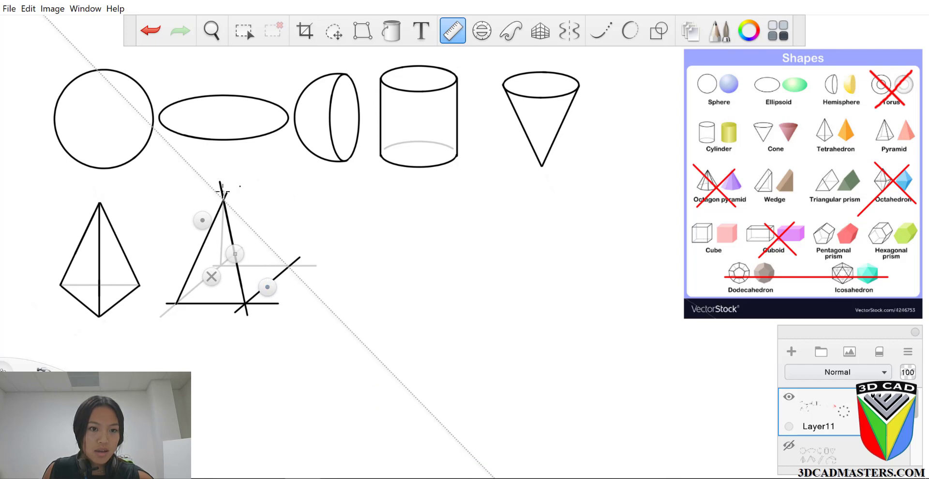
{"action": "left_click_drag", "start_coordinate": [222, 192], "coordinate": [297, 292]}
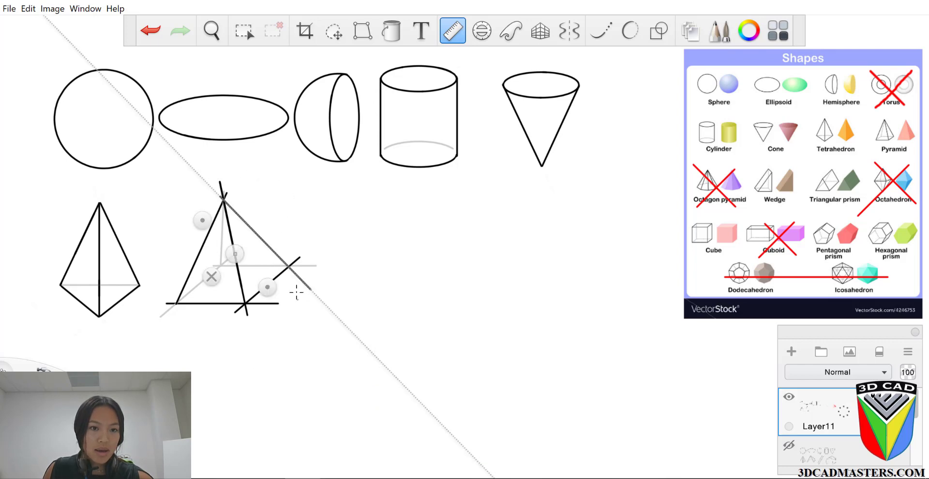
Zoom in and erase the overshooting line ends at the left base corner and below the base.
{"action": "left_click", "coordinate": [211, 277]}
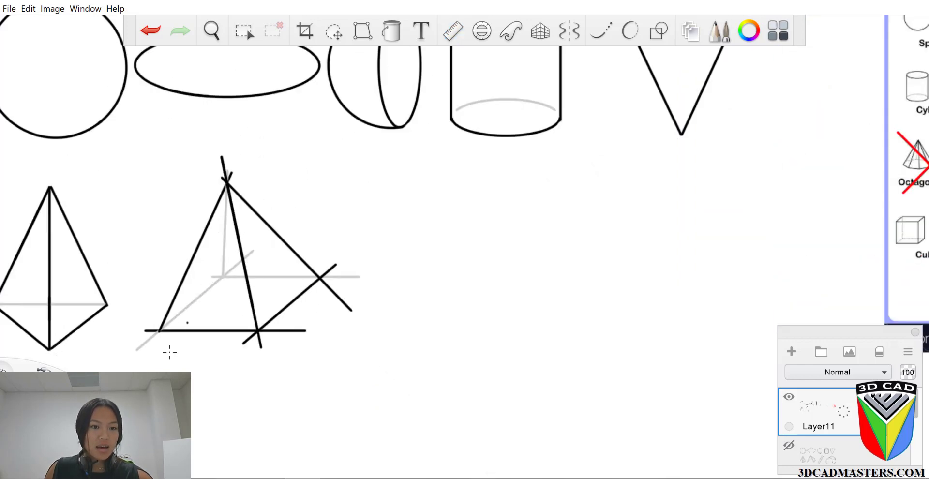
{"action": "scroll", "coordinate": [155, 348], "scroll_direction": "up", "scroll_amount": 3}
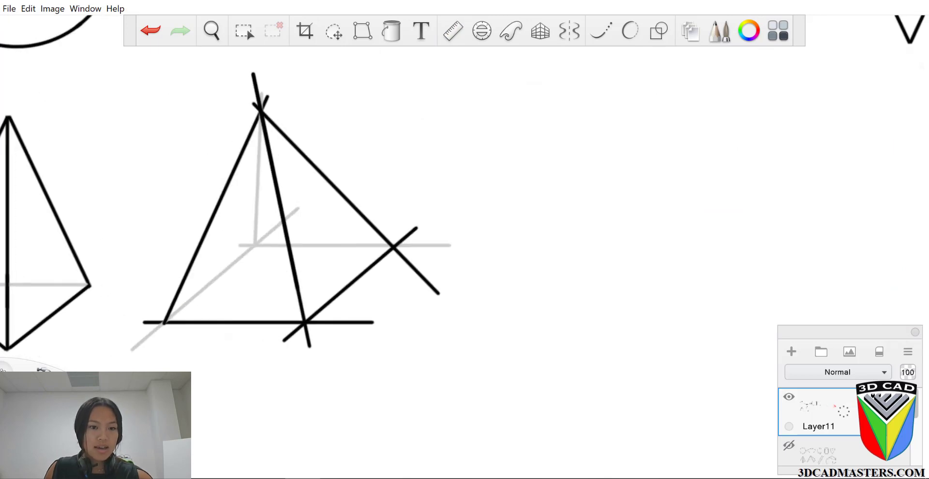
{"action": "scroll", "coordinate": [128, 331], "scroll_direction": "up", "scroll_amount": 5}
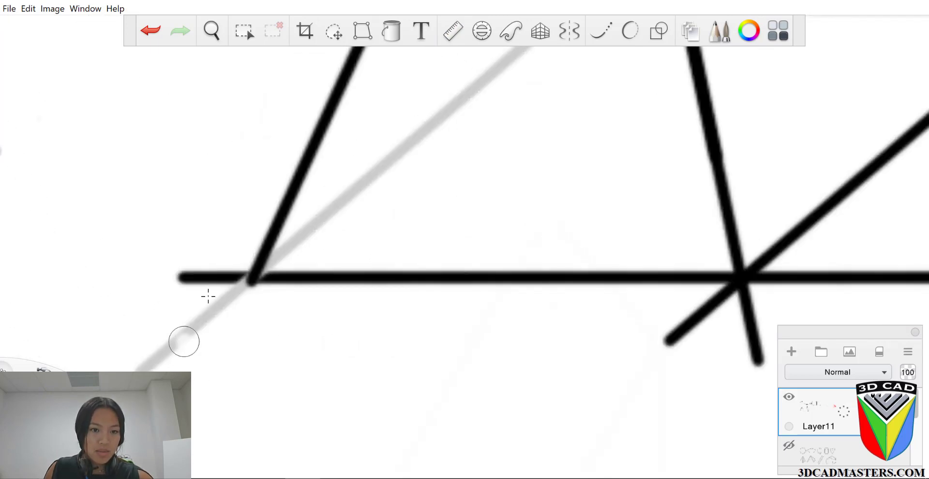
{"action": "mouse_move", "coordinate": [224, 265]}
{"action": "left_mouse_down"}
{"action": "mouse_move", "coordinate": [242, 271]}
{"action": "mouse_move", "coordinate": [234, 290]}
{"action": "mouse_move", "coordinate": [251, 292]}
{"action": "mouse_move", "coordinate": [239, 303]}
{"action": "mouse_move", "coordinate": [196, 278]}
{"action": "mouse_move", "coordinate": [140, 360]}
{"action": "left_mouse_up"}
{"action": "mouse_move", "coordinate": [665, 341]}
{"action": "left_mouse_down"}
{"action": "mouse_move", "coordinate": [704, 323]}
{"action": "mouse_move", "coordinate": [735, 292]}
{"action": "mouse_move", "coordinate": [741, 303]}
{"action": "left_mouse_up"}
{"action": "scroll", "coordinate": [245, 305], "scroll_direction": "down", "scroll_amount": 5}
{"action": "scroll", "coordinate": [245, 305], "scroll_direction": "up", "scroll_amount": 8}
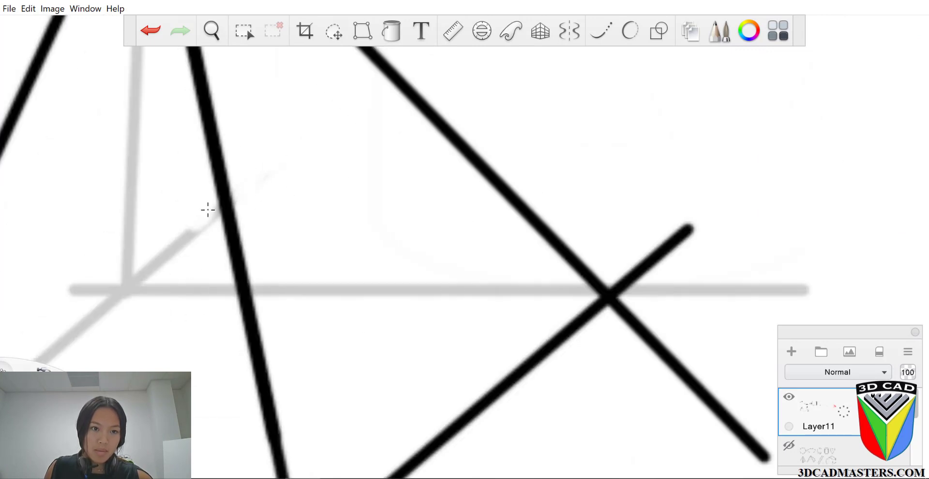
{"action": "mouse_move", "coordinate": [209, 210]}
{"action": "left_mouse_down"}
{"action": "mouse_move", "coordinate": [143, 269]}
{"action": "mouse_move", "coordinate": [199, 212]}
{"action": "mouse_move", "coordinate": [210, 213]}
{"action": "left_mouse_up"}
{"action": "key", "text": "ctrl+z"}
Trim the crossing arms past the right corner and the tip poking above the apex.
{"action": "mouse_move", "coordinate": [73, 289]}
{"action": "left_mouse_down"}
{"action": "mouse_move", "coordinate": [108, 280]}
{"action": "mouse_move", "coordinate": [73, 290]}
{"action": "left_mouse_up"}
{"action": "mouse_move", "coordinate": [621, 266]}
{"action": "left_mouse_down"}
{"action": "mouse_move", "coordinate": [615, 311]}
{"action": "mouse_move", "coordinate": [755, 285]}
{"action": "mouse_move", "coordinate": [634, 325]}
{"action": "mouse_move", "coordinate": [724, 422]}
{"action": "left_mouse_up"}
{"action": "scroll", "coordinate": [212, 259], "scroll_direction": "down", "scroll_amount": 5}
{"action": "scroll", "coordinate": [212, 260], "scroll_direction": "up", "scroll_amount": 6}
{"action": "left_click_drag", "start_coordinate": [472, 271], "coordinate": [306, 271]}
{"action": "scroll", "coordinate": [291, 290], "scroll_direction": "down", "scroll_amount": 5}
{"action": "scroll", "coordinate": [215, 181], "scroll_direction": "up", "scroll_amount": 7}
{"action": "mouse_move", "coordinate": [285, 227]}
{"action": "left_mouse_down"}
{"action": "mouse_move", "coordinate": [264, 166]}
{"action": "mouse_move", "coordinate": [249, 157]}
{"action": "left_mouse_up"}
{"action": "scroll", "coordinate": [249, 157], "scroll_direction": "down", "scroll_amount": 5}
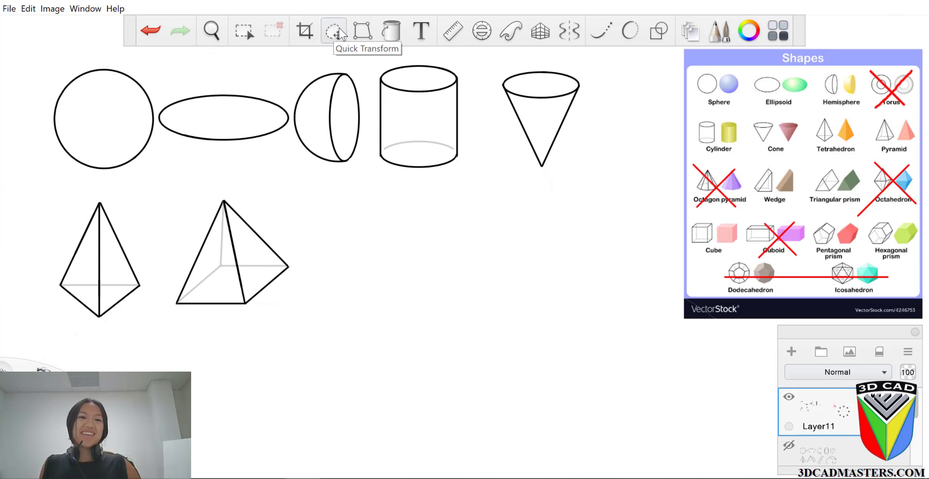
Lasso the square pyramid with Quick Transform and rotate it about 5 degrees.
{"action": "left_click", "coordinate": [339, 33]}
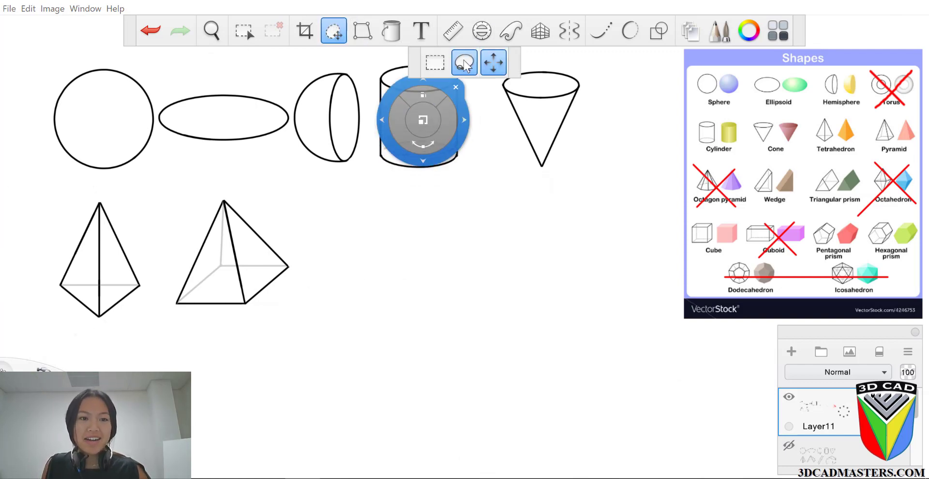
{"action": "left_click", "coordinate": [464, 63]}
{"action": "mouse_move", "coordinate": [254, 192]}
{"action": "left_mouse_down"}
{"action": "mouse_move", "coordinate": [218, 182]}
{"action": "mouse_move", "coordinate": [177, 252]}
{"action": "mouse_move", "coordinate": [184, 330]}
{"action": "mouse_move", "coordinate": [317, 317]}
{"action": "mouse_move", "coordinate": [258, 194]}
{"action": "left_mouse_up"}
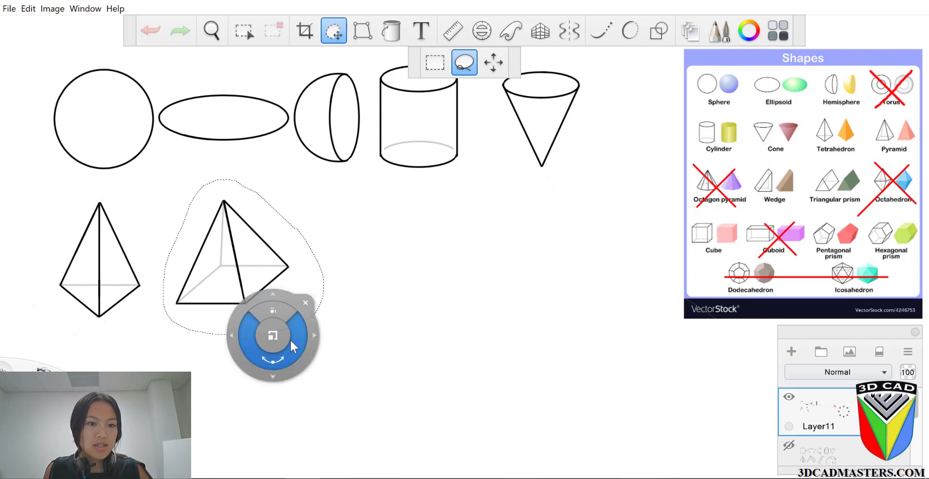
{"action": "left_click_drag", "start_coordinate": [289, 338], "coordinate": [285, 353]}
{"action": "left_click", "coordinate": [305, 319]}
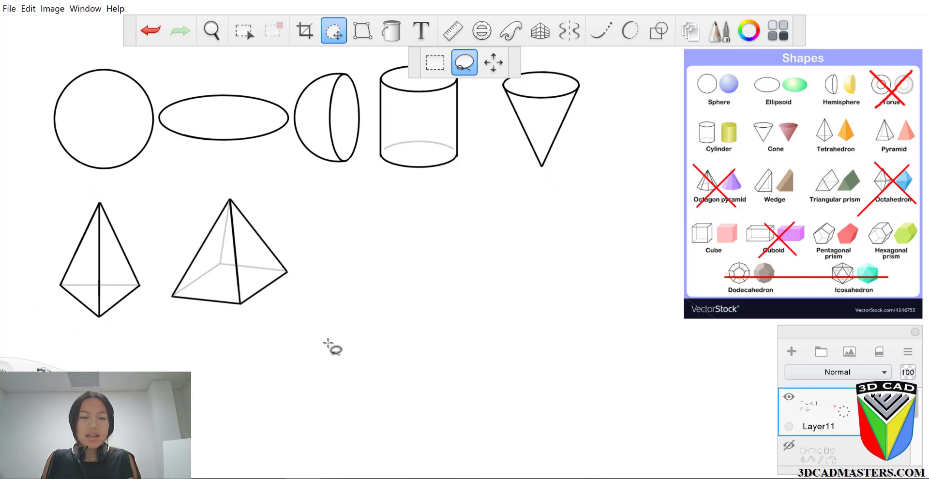
{"action": "left_click", "coordinate": [339, 38]}
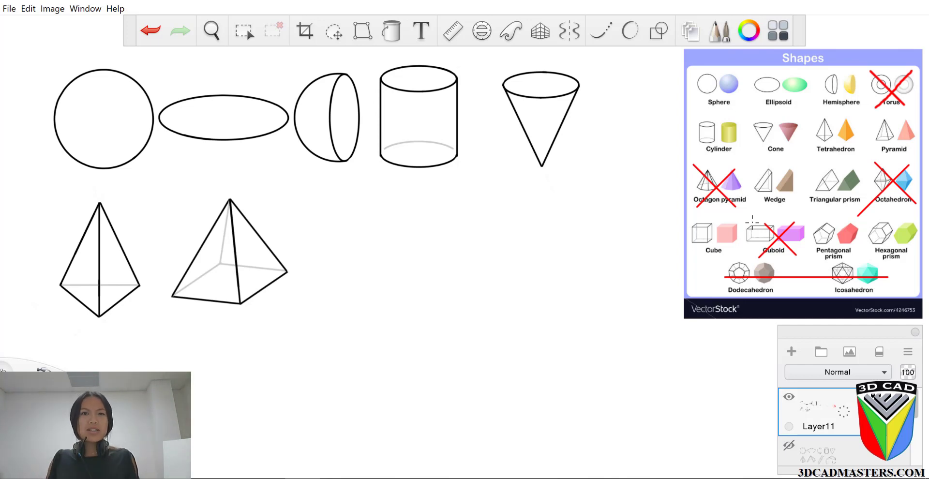
Draw the cube's front square edges, undoing stray strokes and restoring its left side.
{"action": "left_click", "coordinate": [451, 31]}
{"action": "left_click_drag", "start_coordinate": [262, 251], "coordinate": [346, 275]}
{"action": "left_click_drag", "start_coordinate": [315, 224], "coordinate": [293, 294]}
{"action": "left_click", "coordinate": [358, 334]}
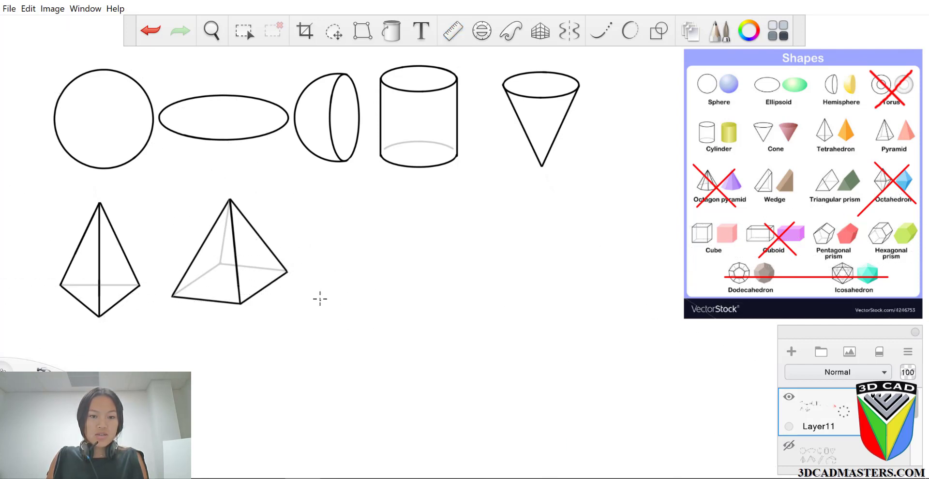
{"action": "mouse_move", "coordinate": [328, 301]}
{"action": "left_mouse_down"}
{"action": "mouse_move", "coordinate": [396, 312]}
{"action": "mouse_move", "coordinate": [403, 225]}
{"action": "mouse_move", "coordinate": [315, 244]}
{"action": "mouse_move", "coordinate": [315, 301]}
{"action": "left_mouse_up"}
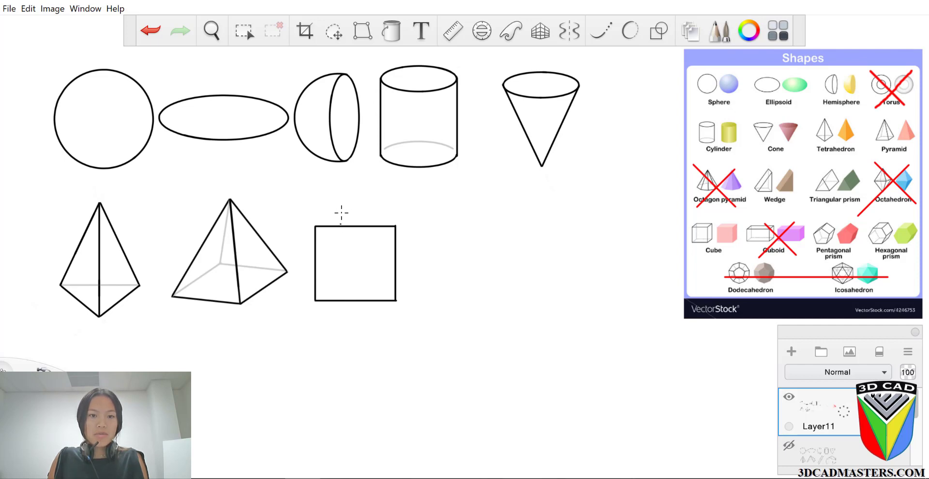
{"action": "mouse_move", "coordinate": [342, 204]}
{"action": "left_mouse_down"}
{"action": "mouse_move", "coordinate": [341, 226]}
{"action": "mouse_move", "coordinate": [373, 205]}
{"action": "mouse_move", "coordinate": [366, 203]}
{"action": "mouse_move", "coordinate": [418, 203]}
{"action": "mouse_move", "coordinate": [418, 240]}
{"action": "left_mouse_up"}
{"action": "key", "text": "ctrl+z"}
{"action": "key", "text": "ctrl+z"}
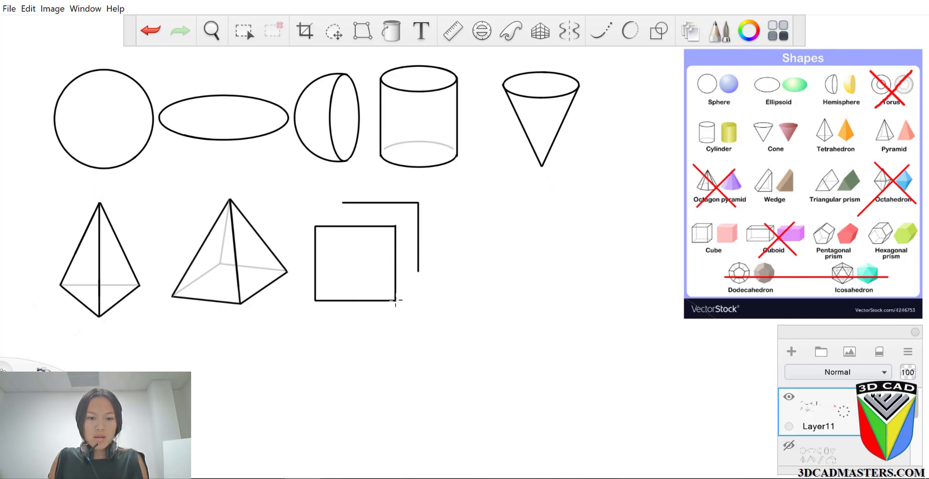
{"action": "left_click_drag", "start_coordinate": [395, 300], "coordinate": [422, 272]}
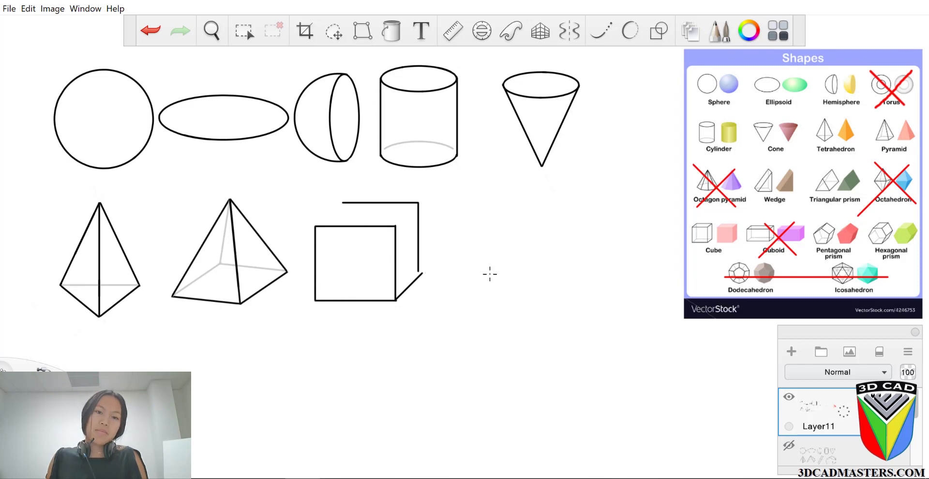
{"action": "key", "text": "ctrl+z"}
{"action": "key", "text": "ctrl+z"}
{"action": "key", "text": "ctrl+z"}
{"action": "key", "text": "ctrl+z"}
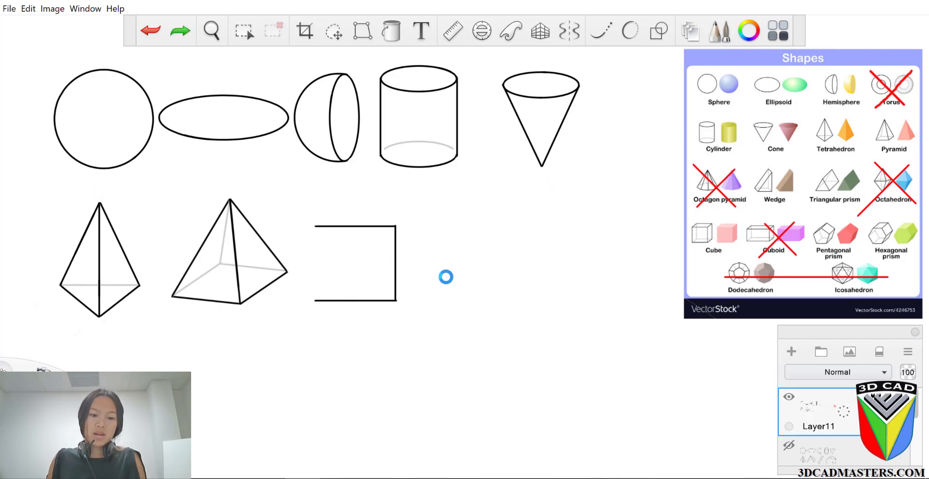
{"action": "key", "text": "ctrl+y"}
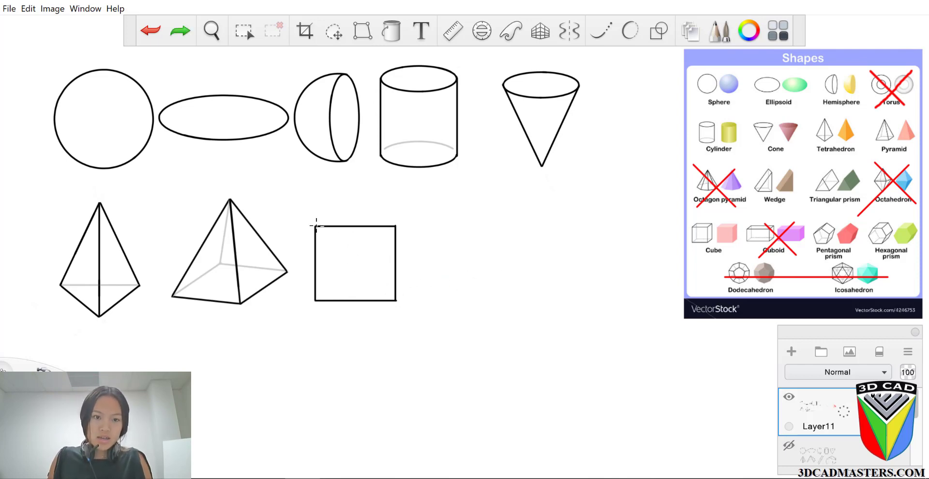
Draw the three receding edges, the vertical back-right edge and the back top edge.
{"action": "left_click_drag", "start_coordinate": [316, 226], "coordinate": [335, 206]}
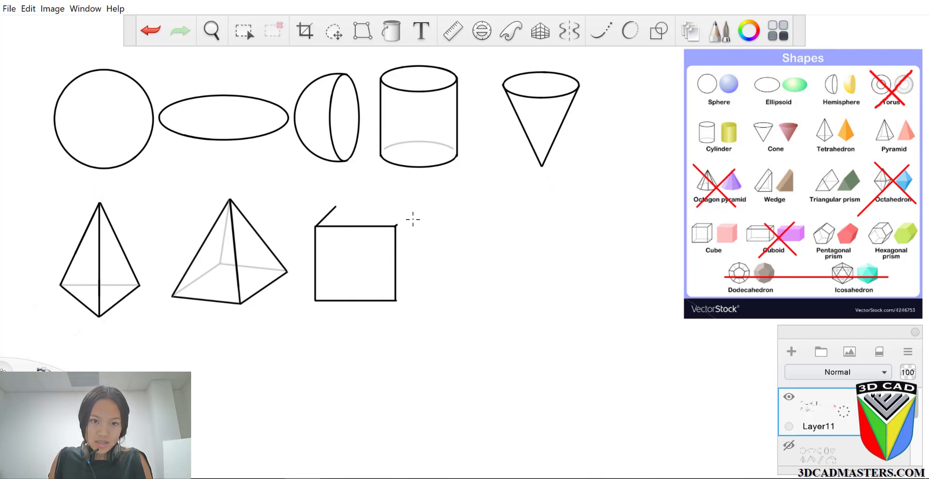
{"action": "left_click_drag", "start_coordinate": [414, 219], "coordinate": [415, 206]}
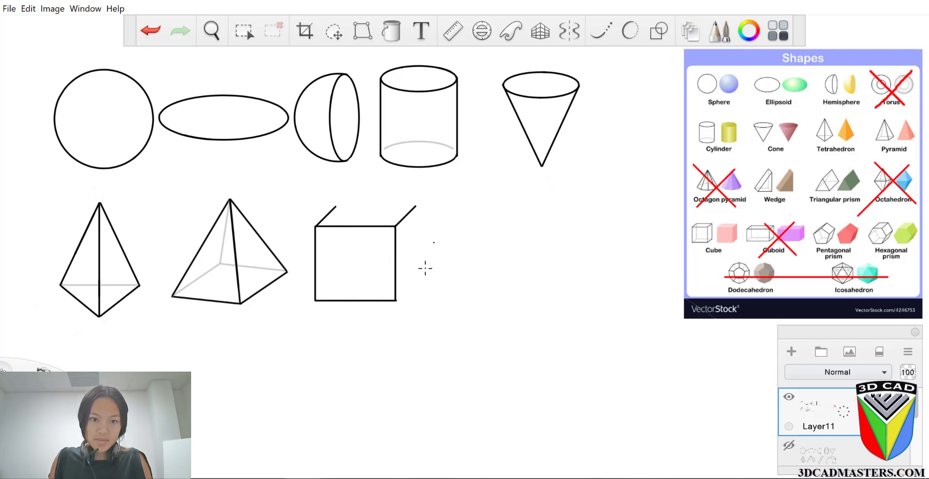
{"action": "left_click_drag", "start_coordinate": [410, 290], "coordinate": [419, 276]}
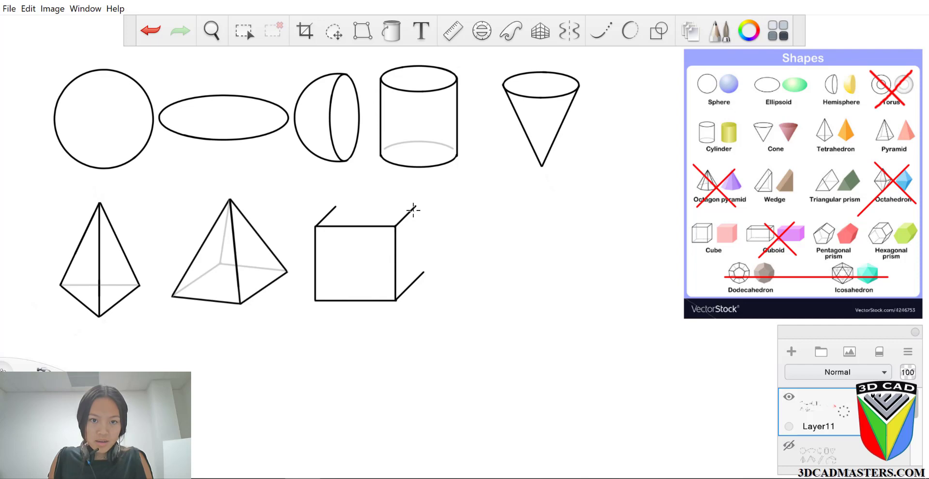
{"action": "left_click_drag", "start_coordinate": [411, 209], "coordinate": [433, 274]}
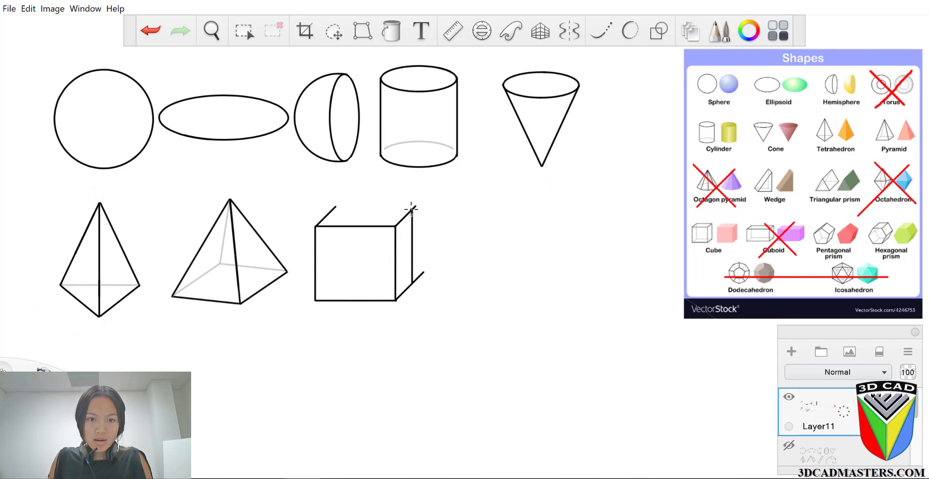
{"action": "left_click_drag", "start_coordinate": [411, 210], "coordinate": [321, 234]}
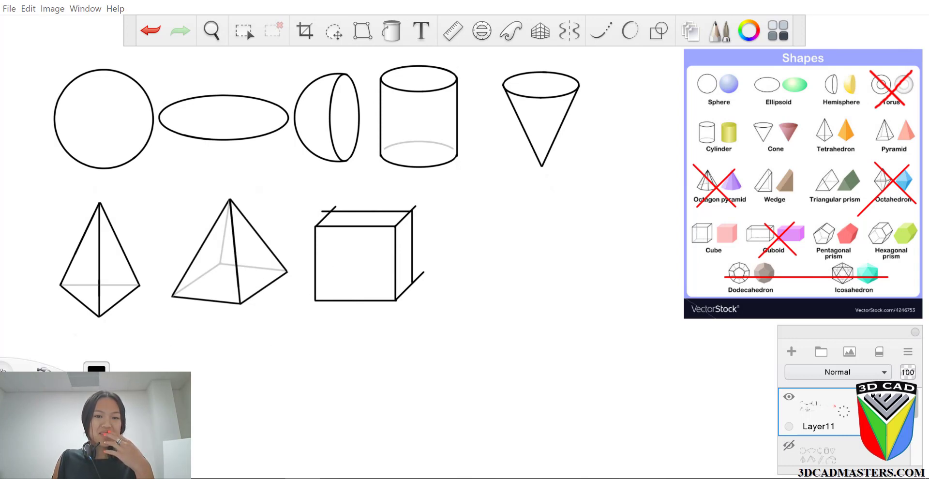
Draw the cube's three grey hidden edges meeting at the back-bottom corner.
{"action": "scroll", "coordinate": [327, 246], "scroll_direction": "up", "scroll_amount": 5}
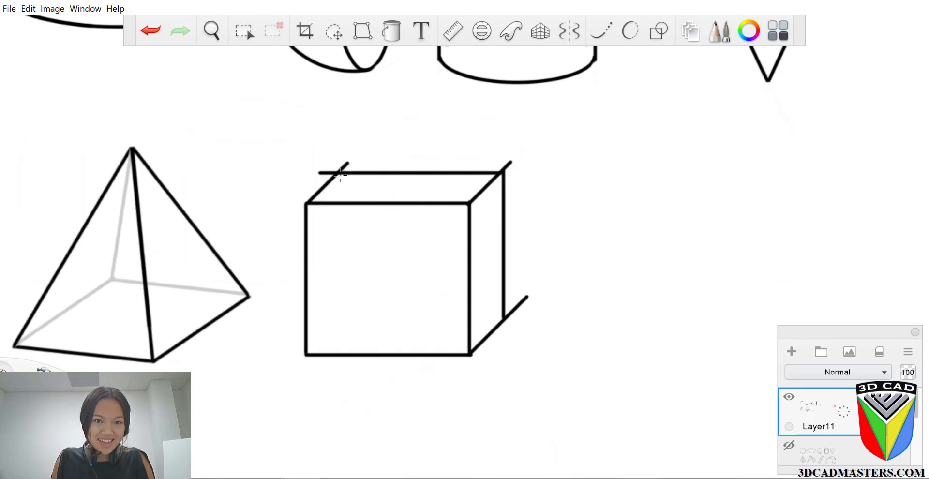
{"action": "left_click_drag", "start_coordinate": [340, 175], "coordinate": [342, 185]}
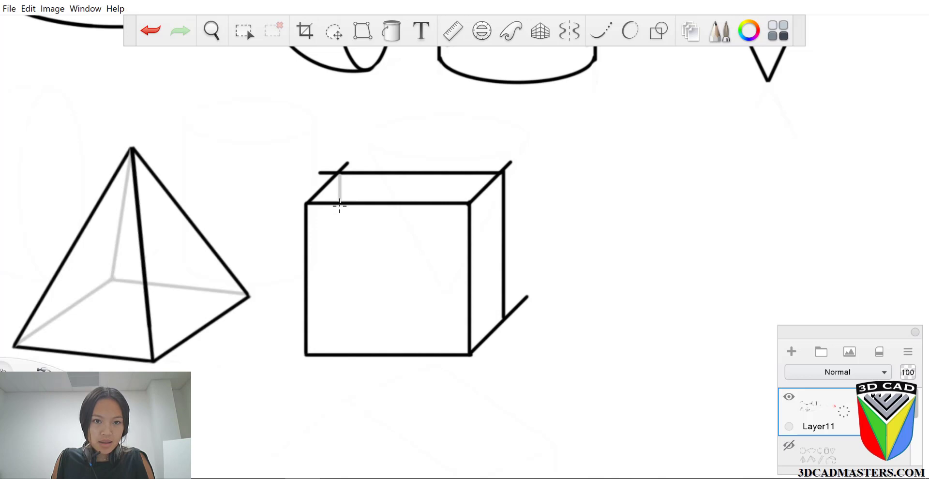
{"action": "left_click_drag", "start_coordinate": [340, 205], "coordinate": [385, 344]}
{"action": "key", "text": "ctrl+z"}
{"action": "left_click_drag", "start_coordinate": [340, 202], "coordinate": [340, 320]}
{"action": "left_click_drag", "start_coordinate": [309, 351], "coordinate": [341, 320]}
{"action": "left_click_drag", "start_coordinate": [502, 318], "coordinate": [342, 319]}
Erase the overhanging line ends at the back corner and fit the whole canvas in view.
{"action": "scroll", "coordinate": [290, 154], "scroll_direction": "up", "scroll_amount": 5}
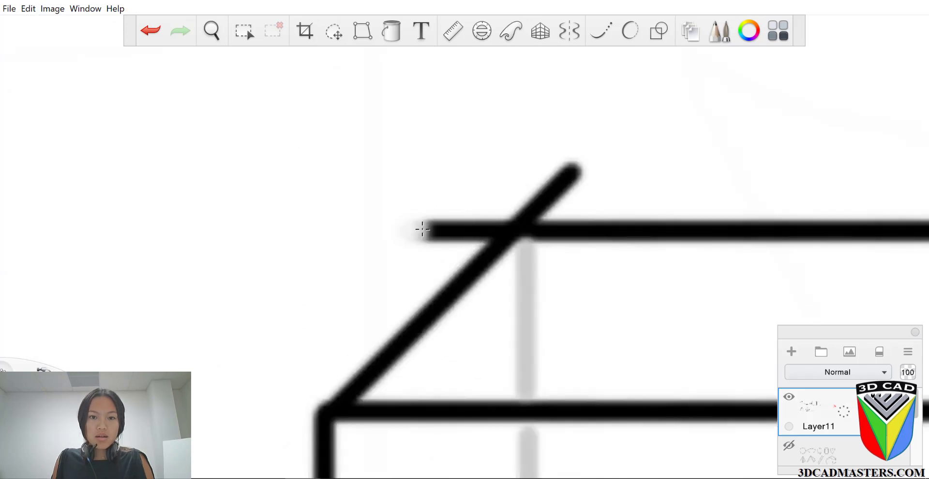
{"action": "mouse_move", "coordinate": [439, 228]}
{"action": "left_mouse_down"}
{"action": "mouse_move", "coordinate": [529, 202]}
{"action": "mouse_move", "coordinate": [520, 199]}
{"action": "left_mouse_up"}
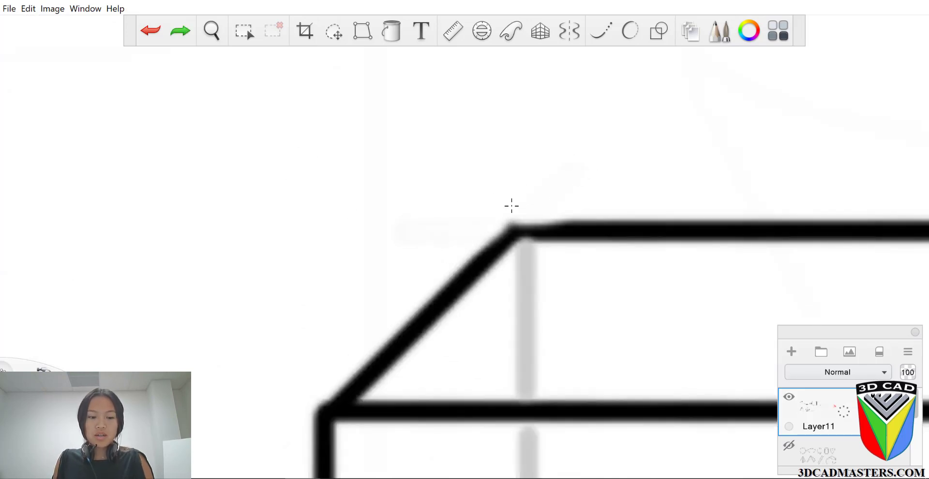
{"action": "scroll", "coordinate": [483, 242], "scroll_direction": "down", "scroll_amount": 10}
{"action": "scroll", "coordinate": [460, 127], "scroll_direction": "up", "scroll_amount": 8}
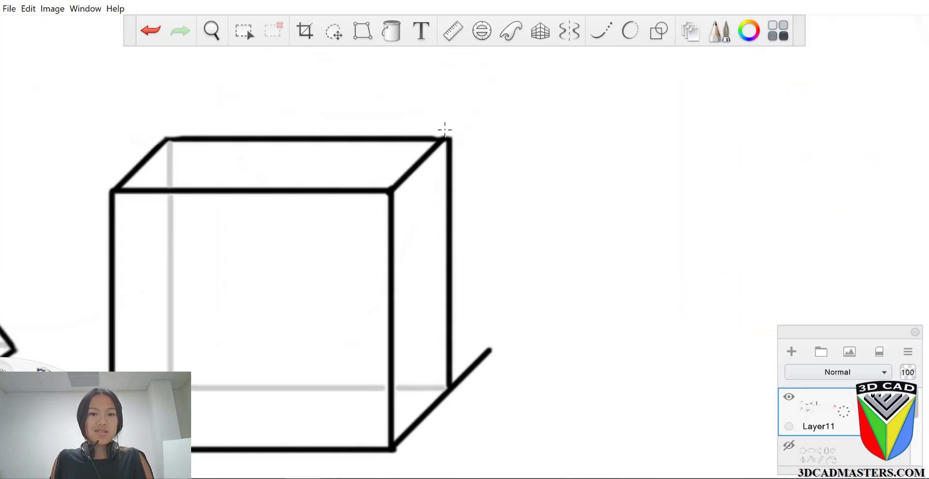
{"action": "key", "text": "ctrl+z"}
{"action": "key", "text": "ctrl+z"}
{"action": "key", "text": "ctrl+z"}
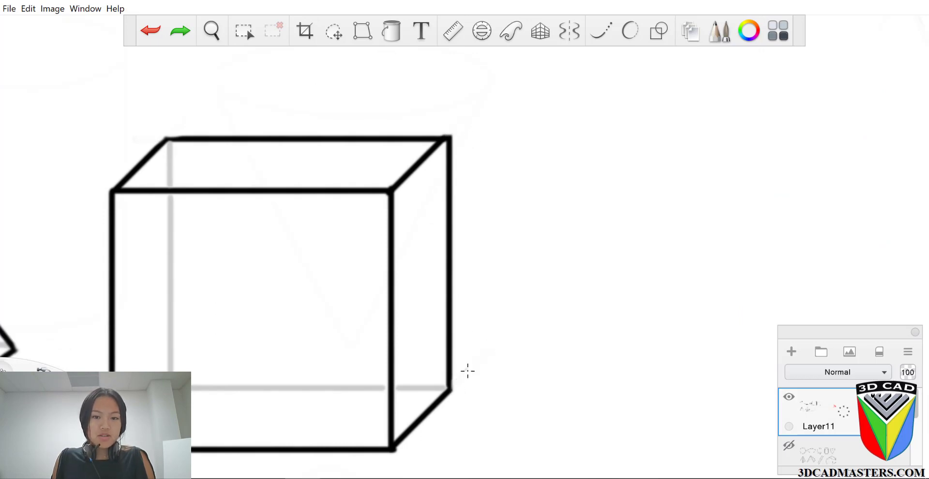
{"action": "scroll", "coordinate": [375, 452], "scroll_direction": "up", "scroll_amount": 5}
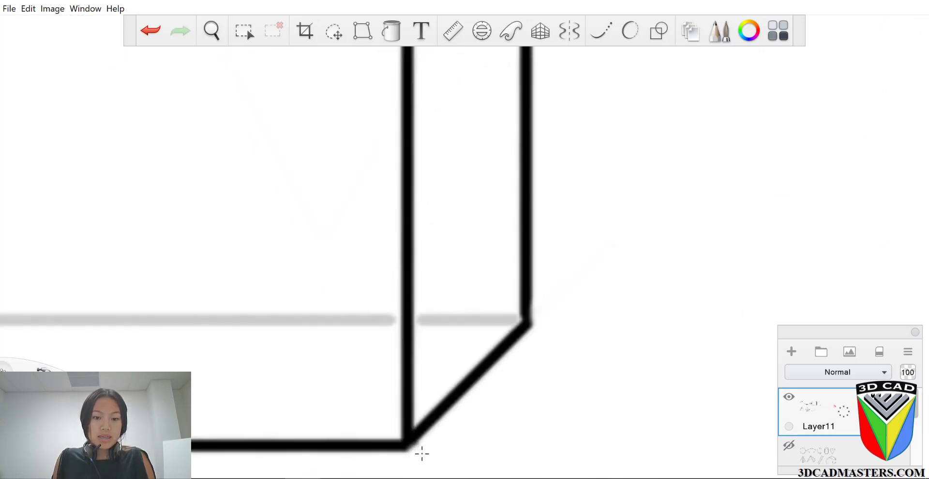
{"action": "key", "text": "Home"}
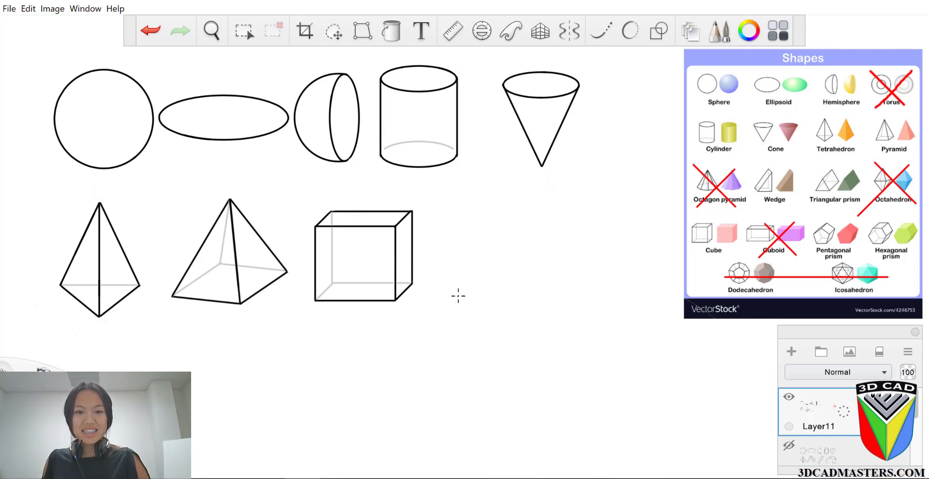
Draw the triangle's horizontal base and vertical side to the right of the cube.
{"action": "mouse_move", "coordinate": [465, 295]}
{"action": "left_mouse_down"}
{"action": "mouse_move", "coordinate": [547, 297]}
{"action": "mouse_move", "coordinate": [553, 192]}
{"action": "left_mouse_up"}
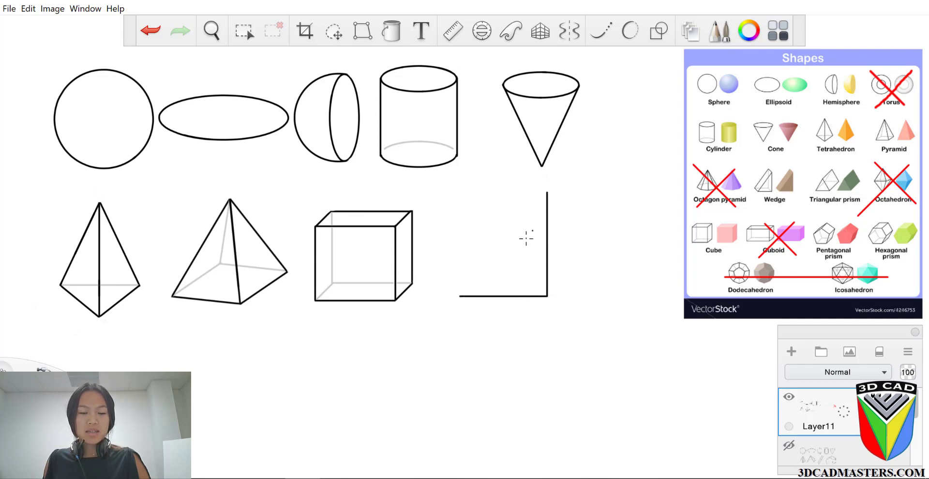
{"action": "key", "text": "ctrl+z"}
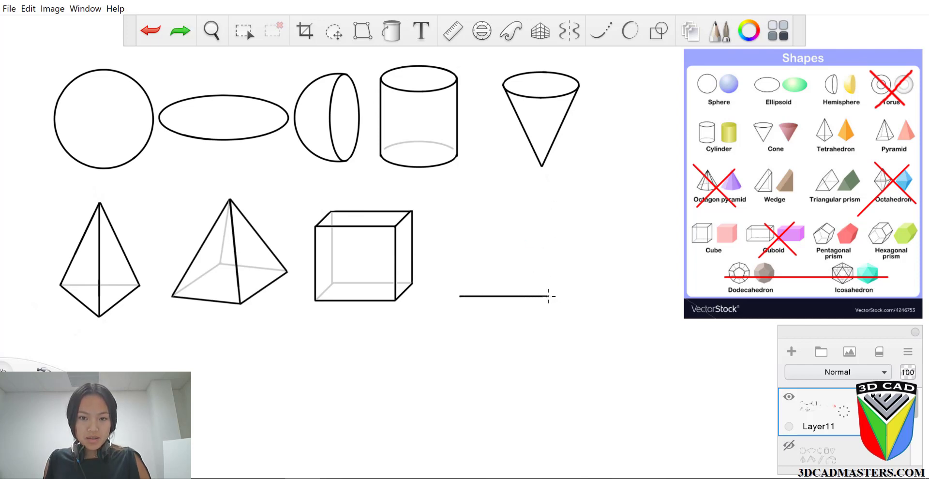
{"action": "left_click_drag", "start_coordinate": [546, 296], "coordinate": [547, 234]}
{"action": "key", "text": "ctrl+z"}
{"action": "scroll", "coordinate": [548, 296], "scroll_direction": "up", "scroll_amount": 2}
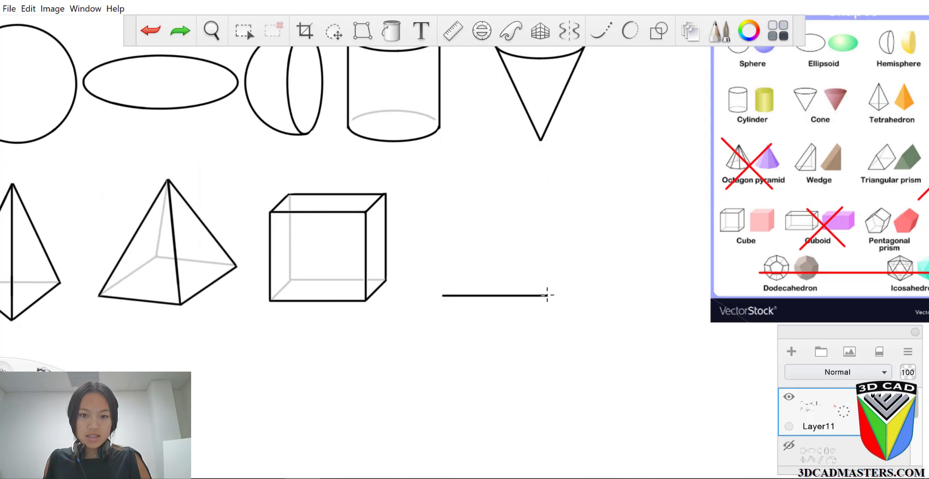
{"action": "left_click_drag", "start_coordinate": [547, 295], "coordinate": [550, 230]}
{"action": "key", "text": "ctrl+z"}
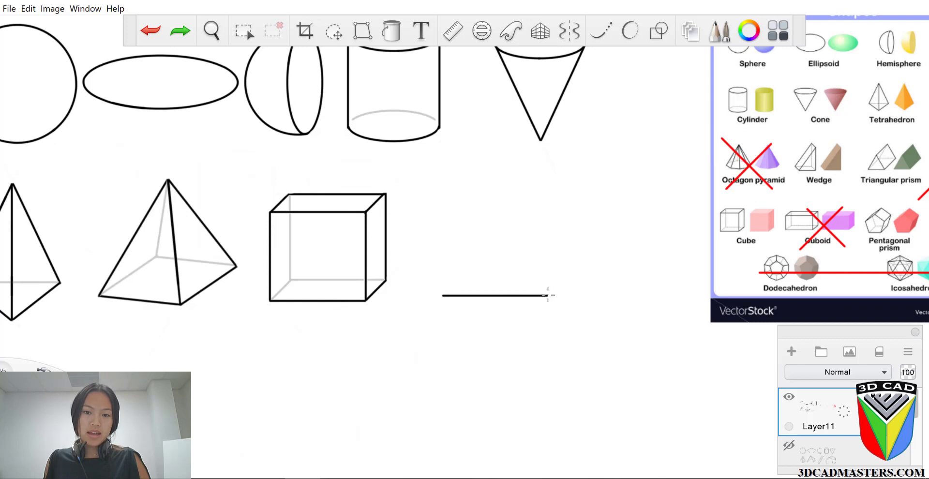
{"action": "left_click_drag", "start_coordinate": [551, 264], "coordinate": [572, 190]}
Set the Ruler to 45° and draw the hypotenuse along it, closing the triangle.
{"action": "left_click", "coordinate": [452, 30]}
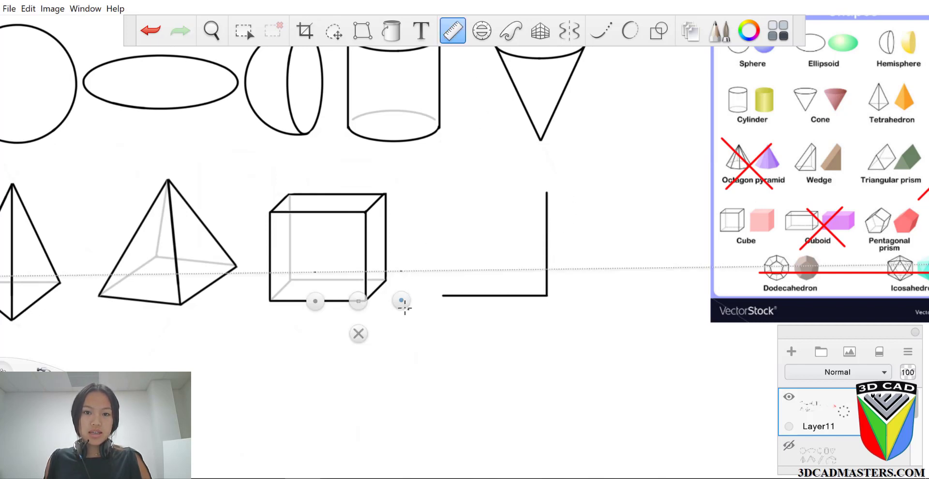
{"action": "mouse_move", "coordinate": [404, 308]}
{"action": "left_mouse_down"}
{"action": "mouse_move", "coordinate": [514, 223]}
{"action": "mouse_move", "coordinate": [560, 225]}
{"action": "mouse_move", "coordinate": [550, 226]}
{"action": "left_mouse_up"}
{"action": "left_click_drag", "start_coordinate": [336, 315], "coordinate": [422, 356]}
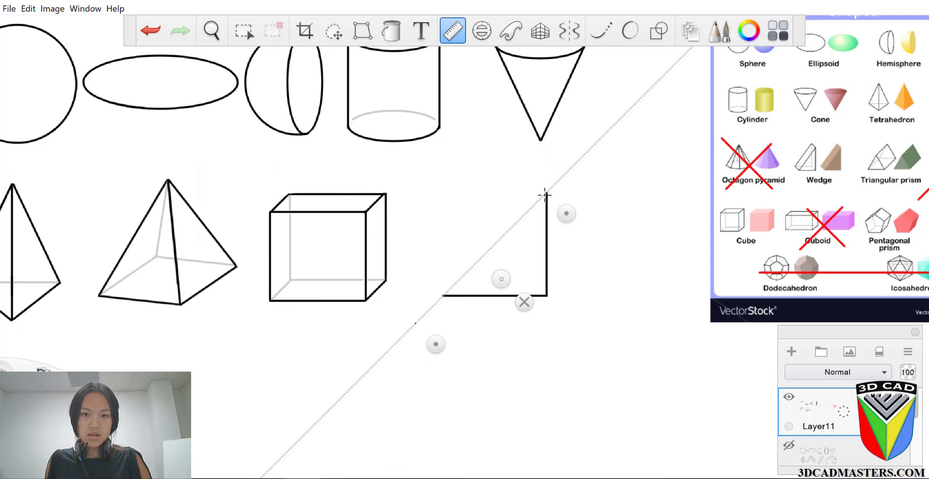
{"action": "left_click_drag", "start_coordinate": [544, 195], "coordinate": [467, 312]}
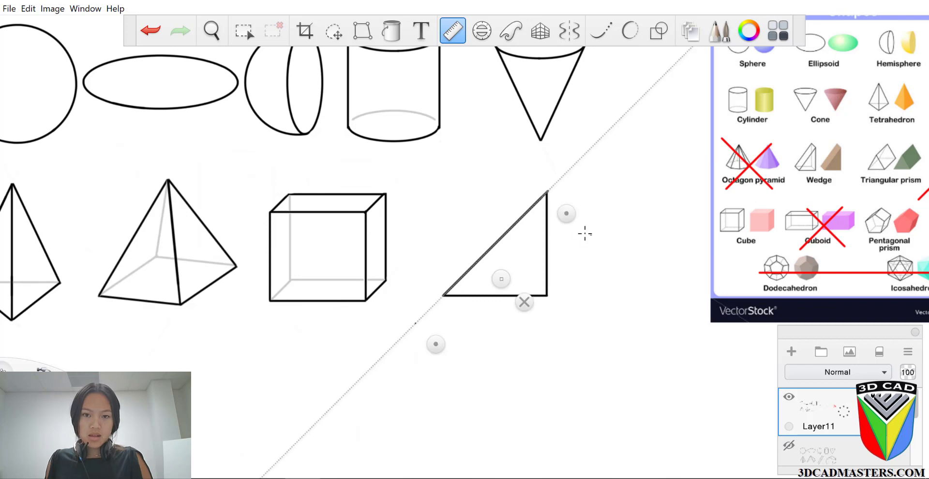
{"action": "key", "text": "ctrl+z"}
{"action": "left_click_drag", "start_coordinate": [546, 193], "coordinate": [441, 297]}
{"action": "key", "text": "ctrl+z"}
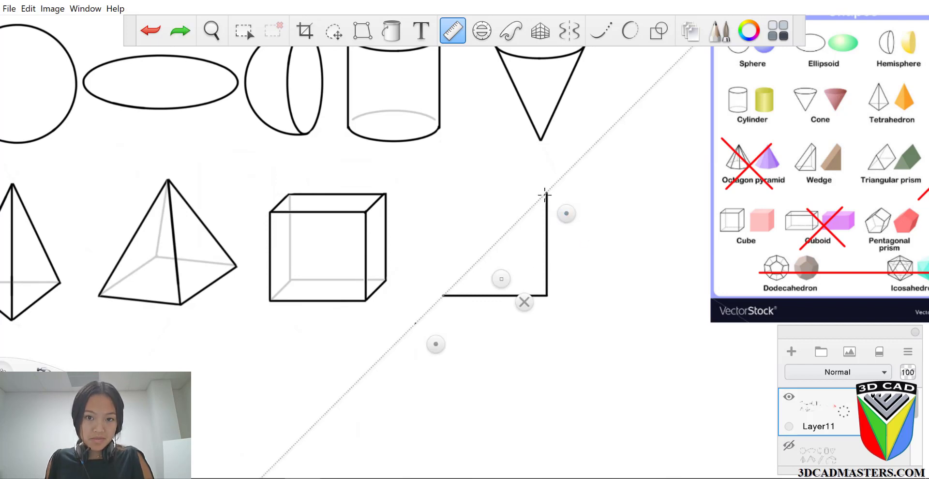
{"action": "left_click_drag", "start_coordinate": [545, 194], "coordinate": [487, 245]}
{"action": "key", "text": "ctrl+z"}
{"action": "left_click_drag", "start_coordinate": [546, 191], "coordinate": [454, 302]}
Lasso-select the right triangle, copy and paste it, and move the copy up-left.
{"action": "left_click", "coordinate": [523, 300]}
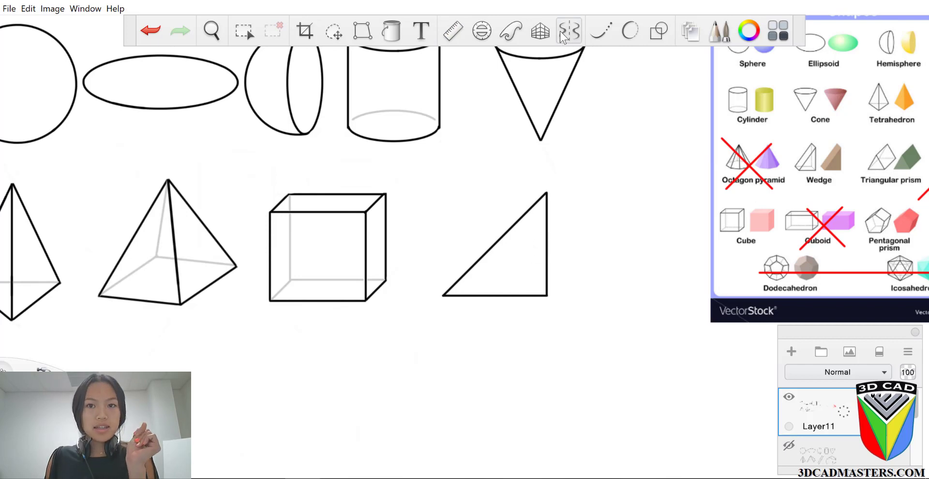
{"action": "left_click", "coordinate": [333, 31]}
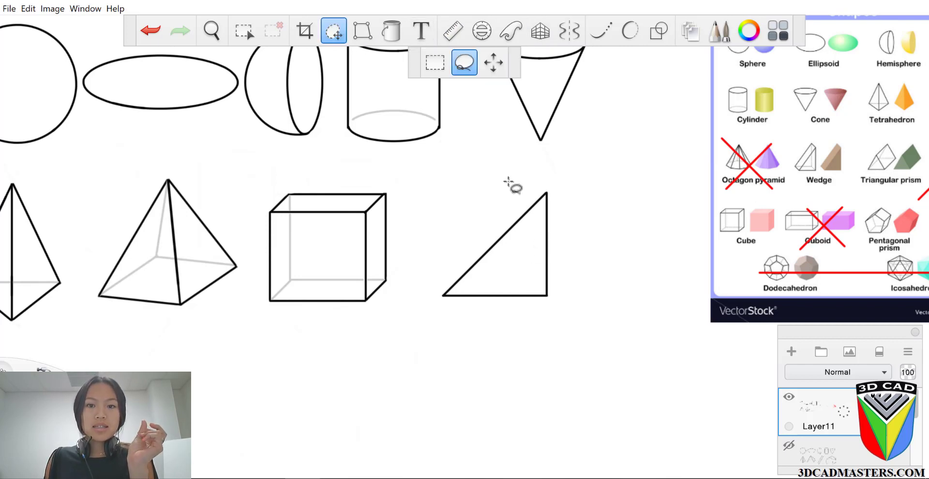
{"action": "mouse_move", "coordinate": [514, 181]}
{"action": "left_mouse_down"}
{"action": "mouse_move", "coordinate": [449, 223]}
{"action": "mouse_move", "coordinate": [407, 293]}
{"action": "mouse_move", "coordinate": [611, 317]}
{"action": "mouse_move", "coordinate": [585, 178]}
{"action": "left_mouse_up"}
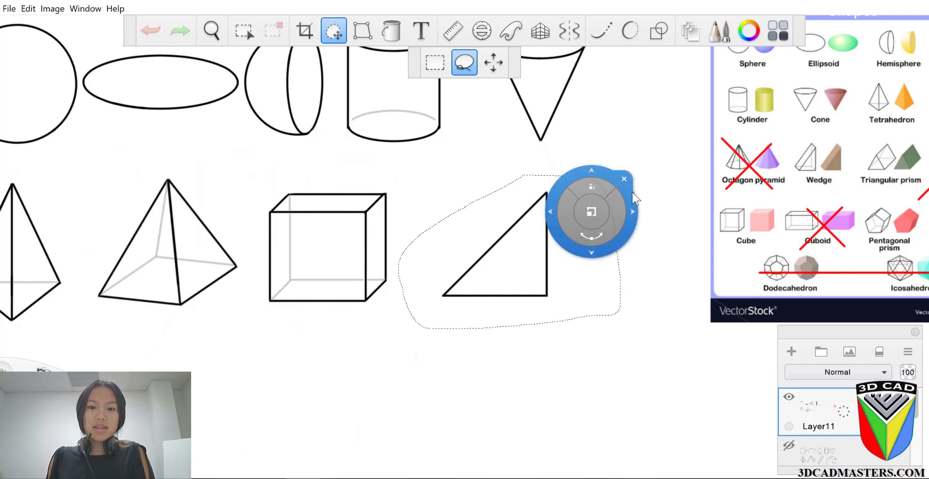
{"action": "key", "text": "ctrl+c"}
{"action": "key", "text": "ctrl+v"}
{"action": "left_click_drag", "start_coordinate": [634, 268], "coordinate": [602, 239]}
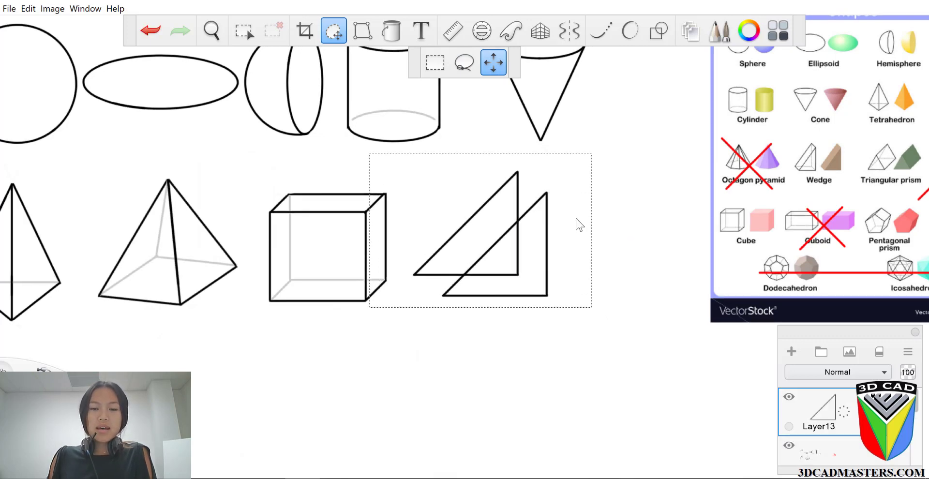
{"action": "left_click", "coordinate": [590, 205]}
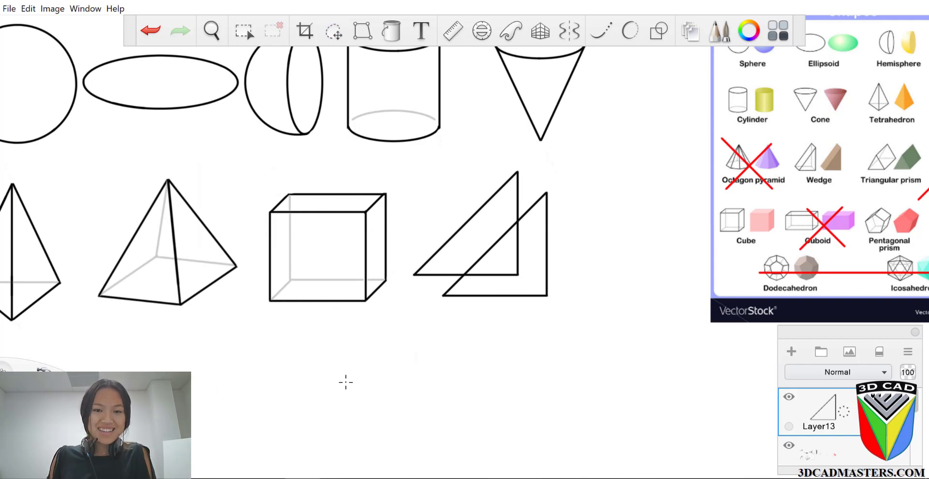
{"action": "scroll", "coordinate": [346, 382], "scroll_direction": "down", "scroll_amount": 1}
{"action": "scroll", "coordinate": [442, 263], "scroll_direction": "up", "scroll_amount": 4}
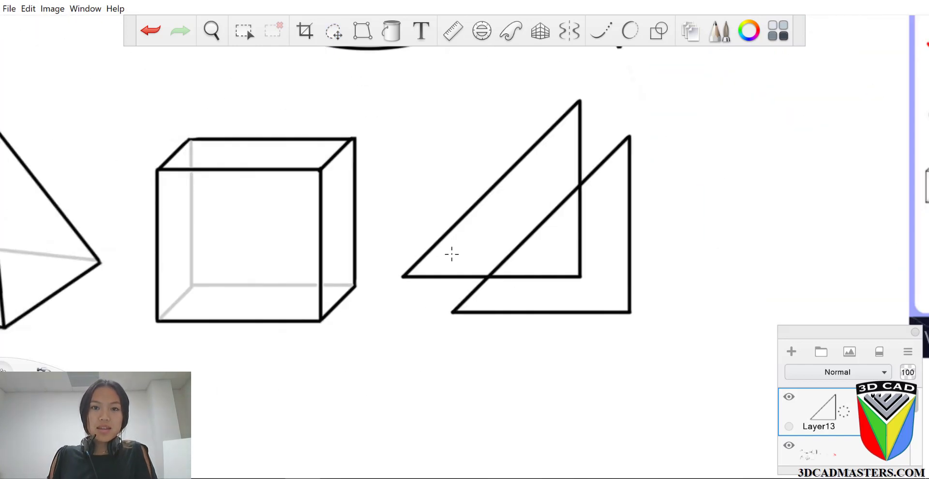
Using the Ruler, connect the triangles' apexes, bottom-right corners and left corners with straight edges.
{"action": "key", "text": "r"}
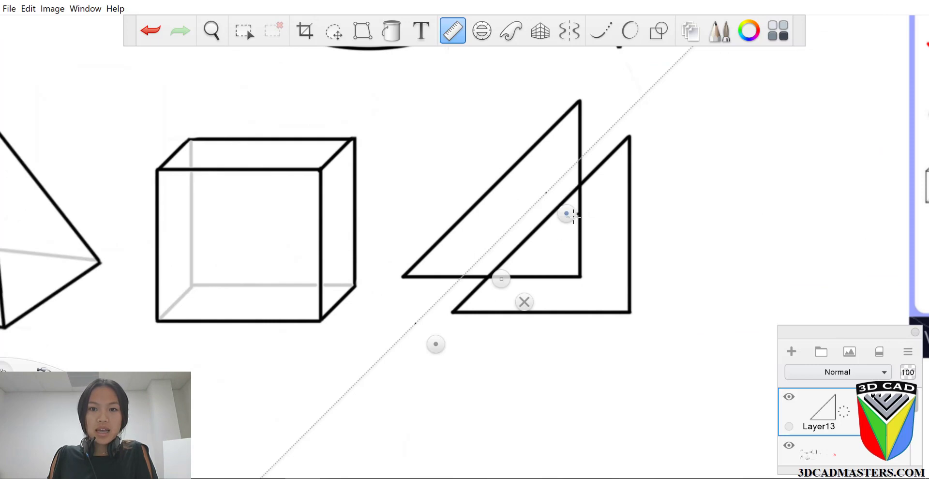
{"action": "left_click_drag", "start_coordinate": [571, 215], "coordinate": [601, 120]}
{"action": "mouse_move", "coordinate": [437, 348]}
{"action": "left_mouse_down"}
{"action": "mouse_move", "coordinate": [603, 269]}
{"action": "mouse_move", "coordinate": [660, 166]}
{"action": "left_mouse_up"}
{"action": "left_click_drag", "start_coordinate": [579, 101], "coordinate": [625, 139]}
{"action": "key", "text": "ctrl+z"}
{"action": "mouse_move", "coordinate": [578, 100]}
{"action": "left_mouse_down"}
{"action": "mouse_move", "coordinate": [629, 136]}
{"action": "mouse_move", "coordinate": [598, 326]}
{"action": "left_mouse_up"}
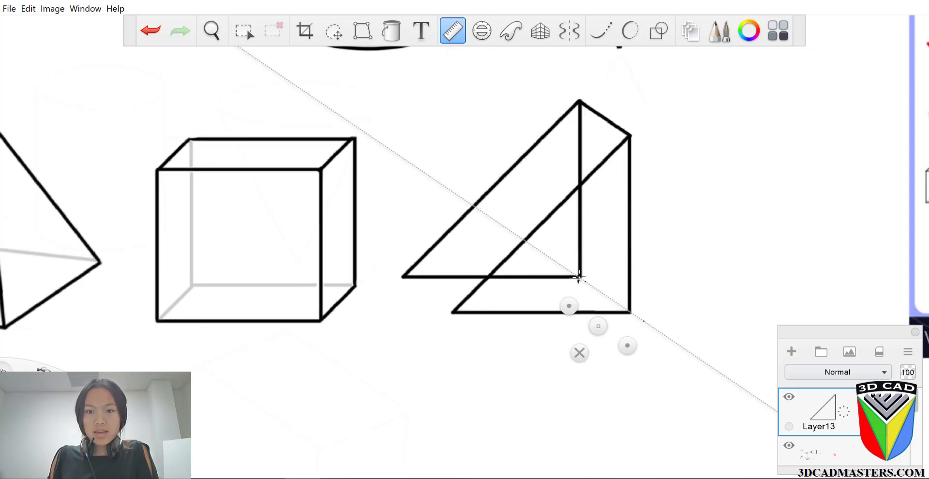
{"action": "mouse_move", "coordinate": [577, 278]}
{"action": "left_mouse_down"}
{"action": "mouse_move", "coordinate": [629, 312]}
{"action": "mouse_move", "coordinate": [512, 334]}
{"action": "mouse_move", "coordinate": [412, 322]}
{"action": "left_mouse_up"}
{"action": "left_click_drag", "start_coordinate": [403, 280], "coordinate": [442, 324]}
{"action": "key", "text": "ctrl+z"}
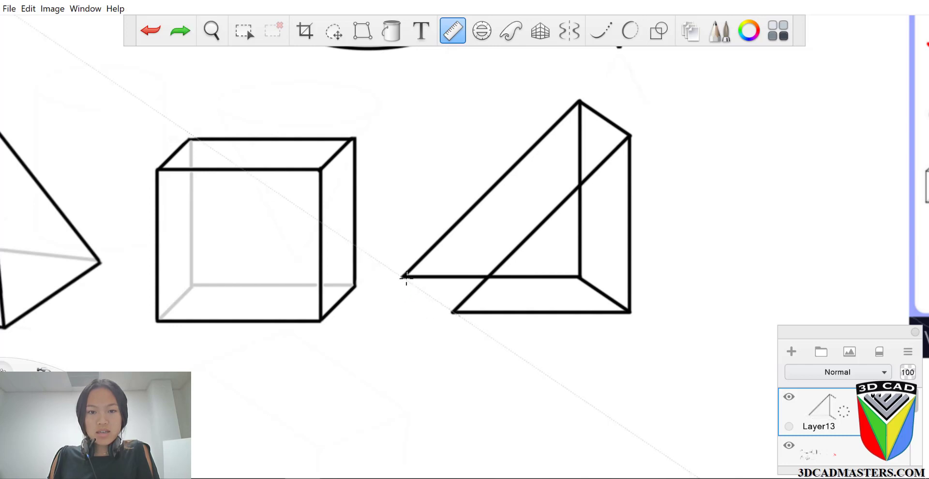
{"action": "left_click_drag", "start_coordinate": [407, 276], "coordinate": [440, 325]}
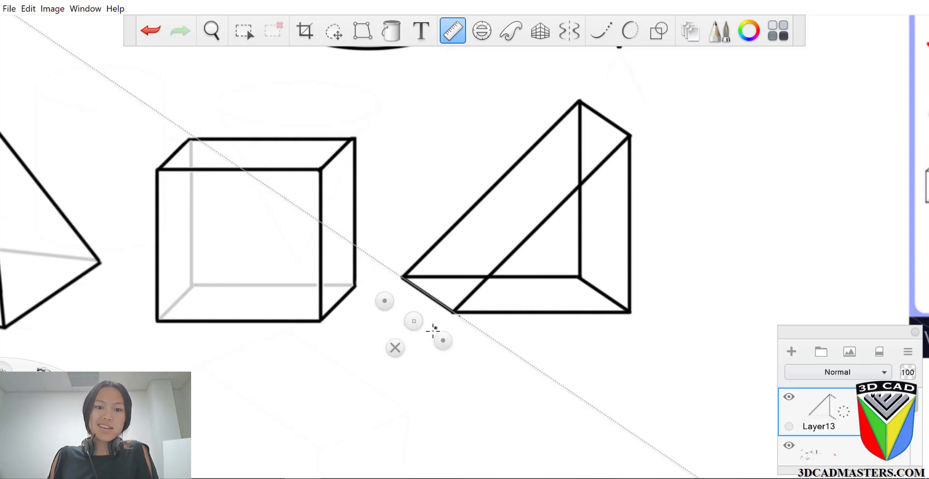
{"action": "left_click", "coordinate": [395, 347]}
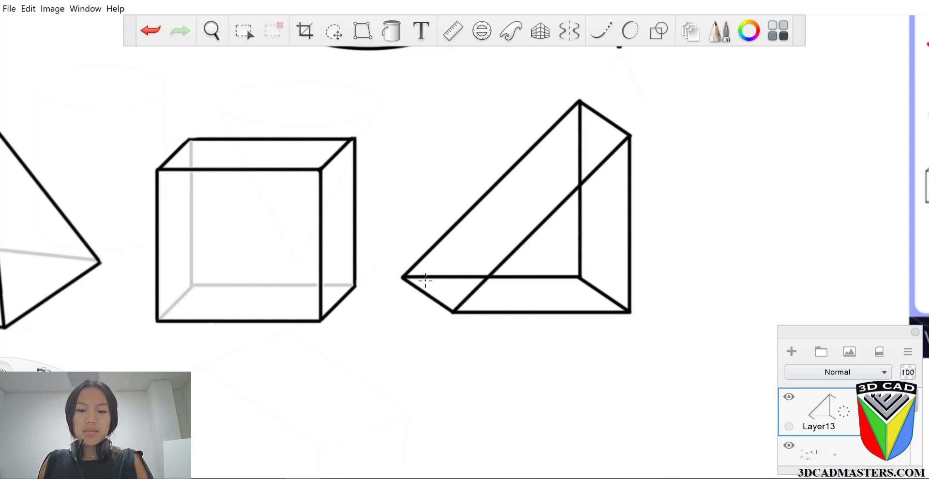
Set brush size to 4 and paint the prism's hidden back bottom edge grey.
{"action": "key", "text": "bracketleft"}
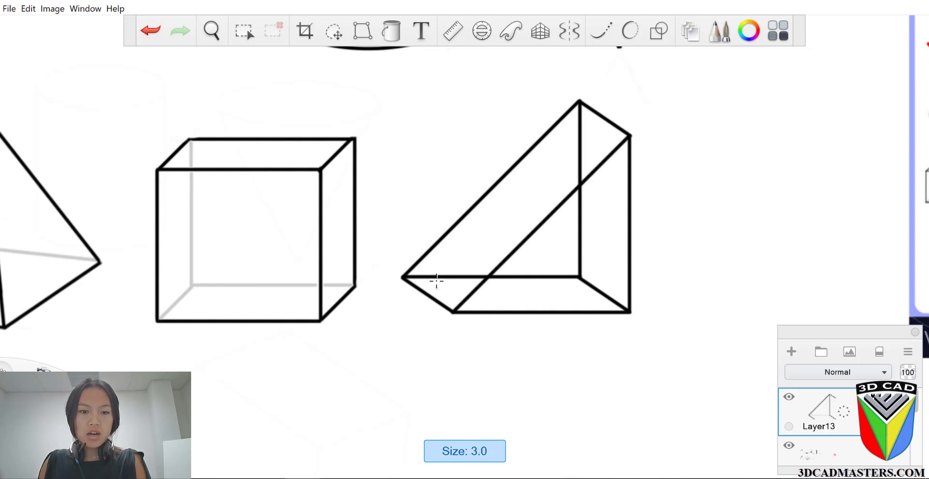
{"action": "key", "text": "bracketright"}
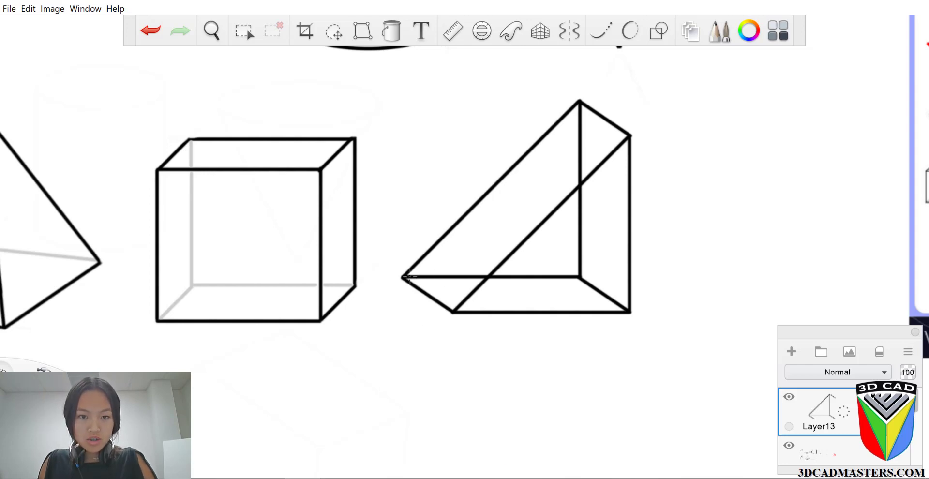
{"action": "left_click_drag", "start_coordinate": [423, 277], "coordinate": [478, 279]}
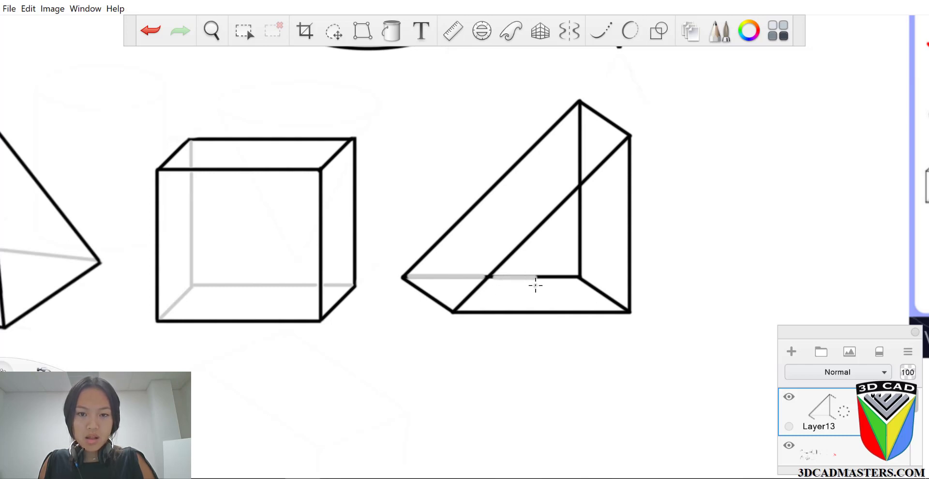
{"action": "key", "text": "super"}
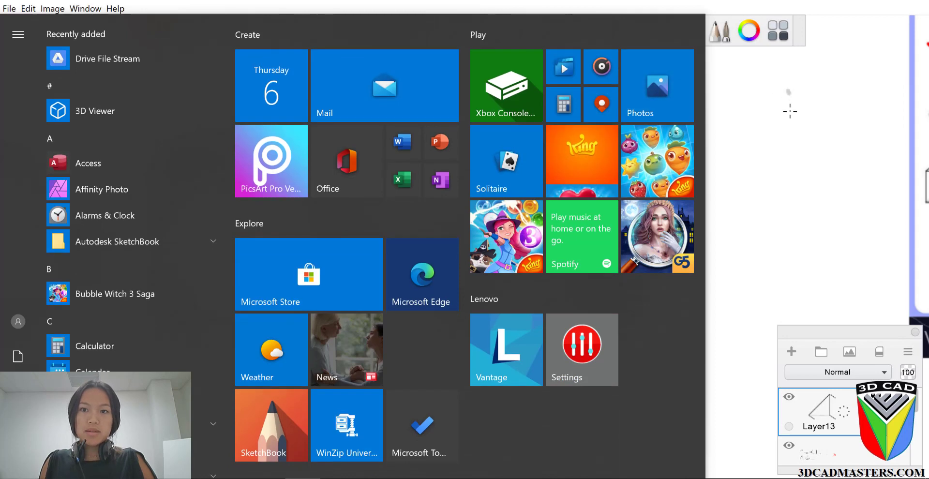
{"action": "key", "text": "super"}
{"action": "key", "text": "ctrl+z"}
{"action": "key", "text": "ctrl+z"}
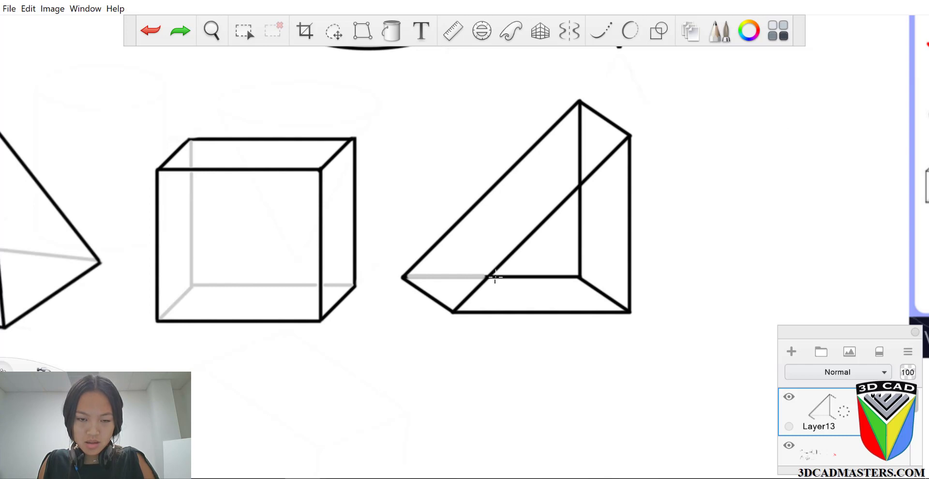
{"action": "key", "text": "ctrl+z"}
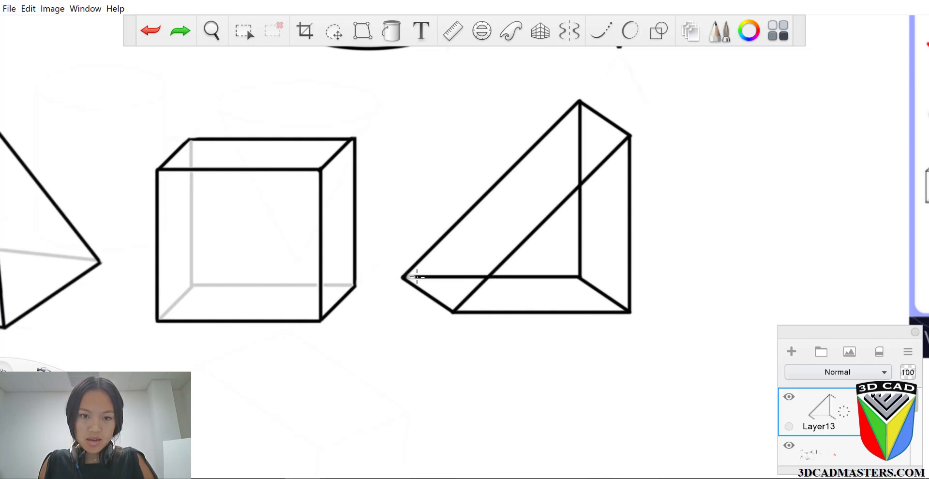
{"action": "left_click_drag", "start_coordinate": [419, 276], "coordinate": [577, 296]}
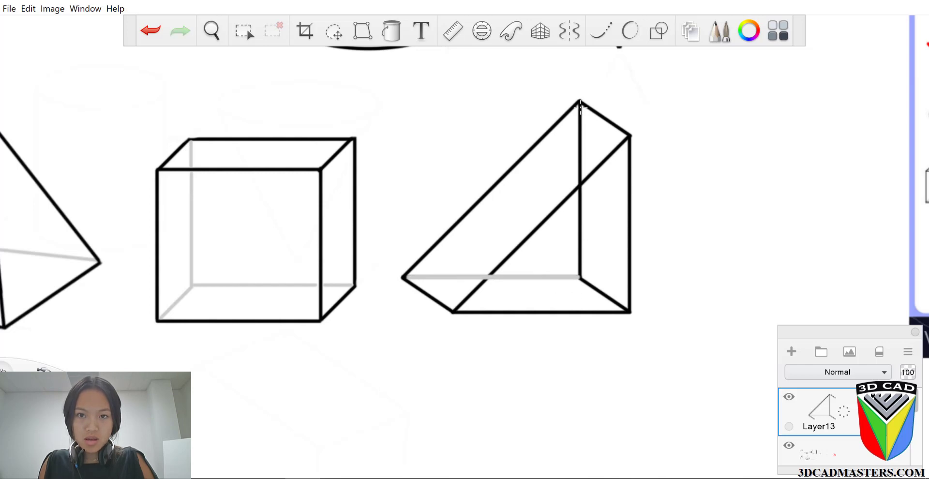
Paint the prism's hidden back vertical edge grey.
{"action": "left_click_drag", "start_coordinate": [579, 103], "coordinate": [605, 267]}
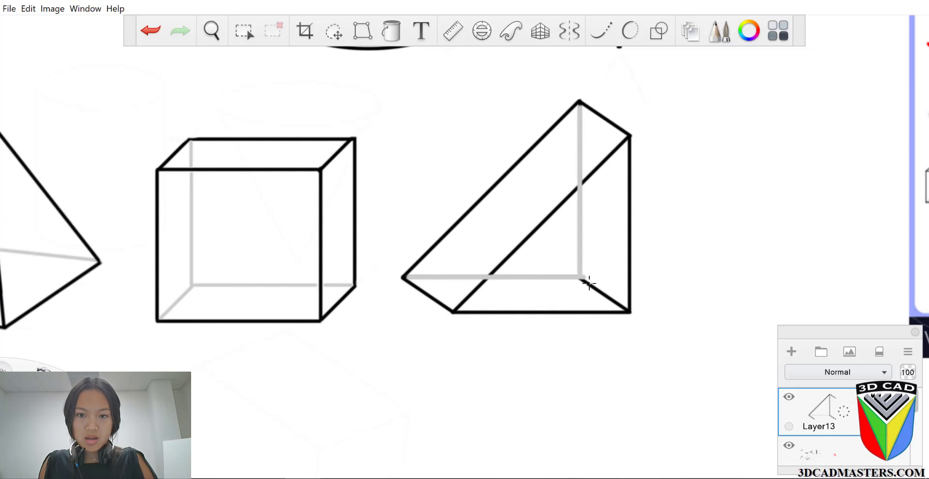
{"action": "key", "text": "ctrl+z"}
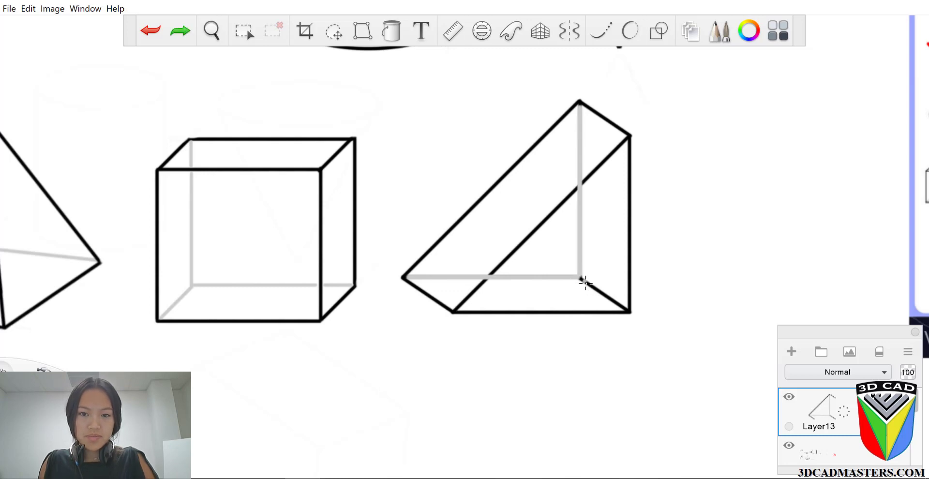
{"action": "left_click", "coordinate": [452, 31]}
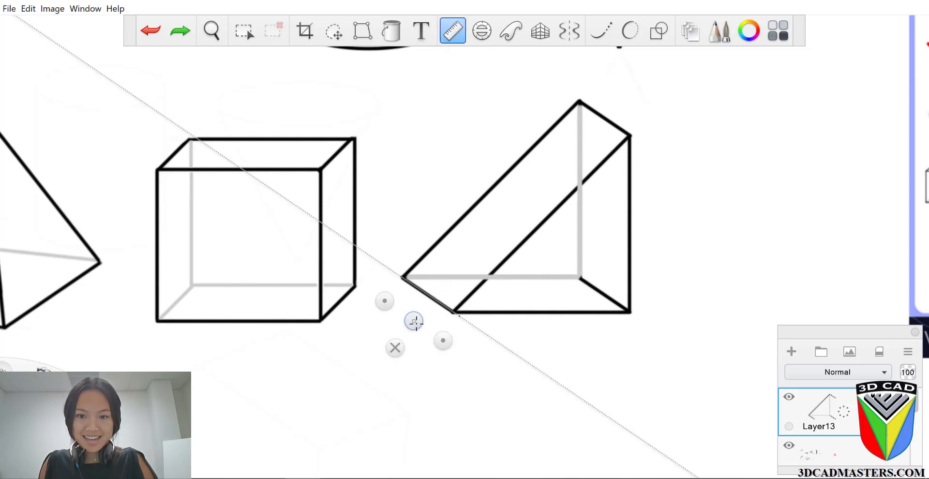
Draw the grey hidden edge from the prism's back corner to its front-right corner along the Ruler.
{"action": "left_click_drag", "start_coordinate": [414, 322], "coordinate": [592, 322]}
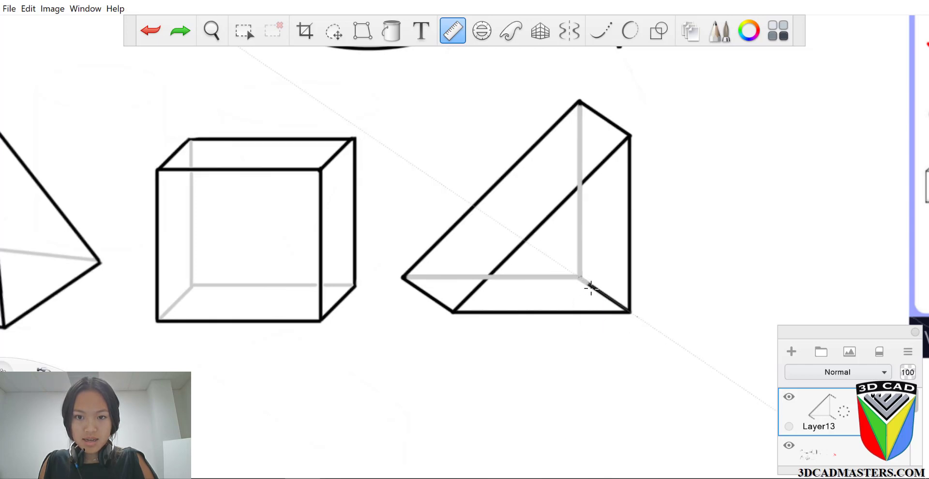
{"action": "left_click_drag", "start_coordinate": [592, 290], "coordinate": [608, 311]}
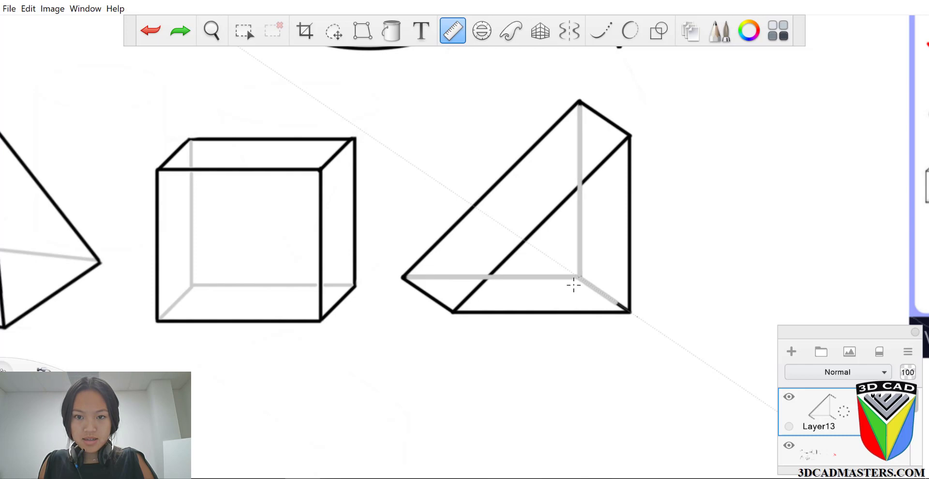
{"action": "left_click_drag", "start_coordinate": [615, 312], "coordinate": [616, 315]}
{"action": "left_click", "coordinate": [573, 347]}
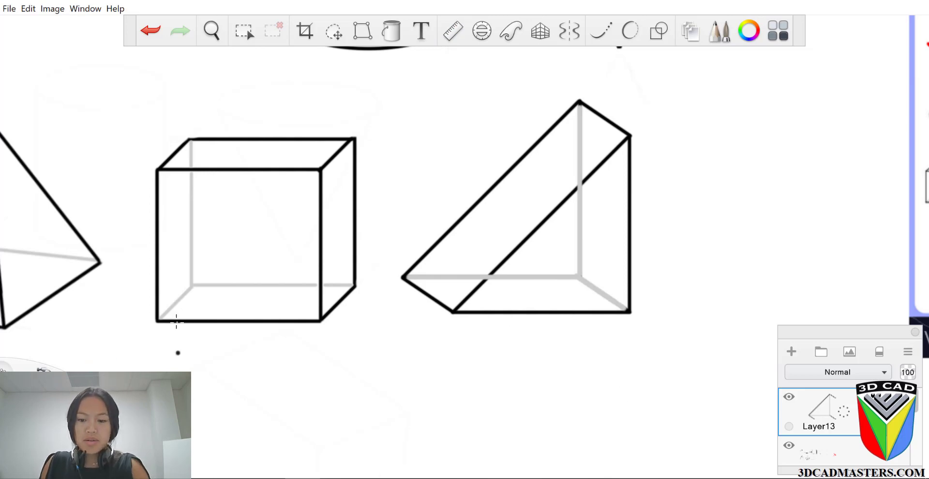
{"action": "key", "text": "bracketleft"}
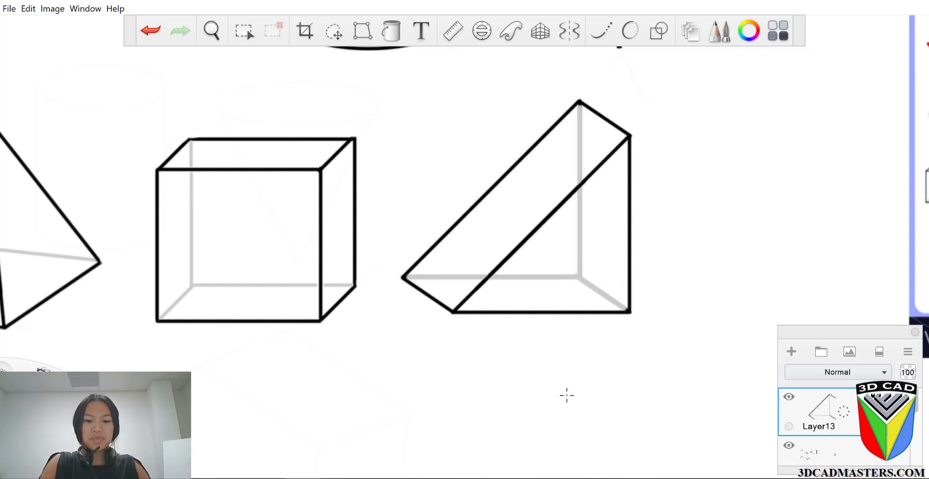
{"action": "key", "text": "Home"}
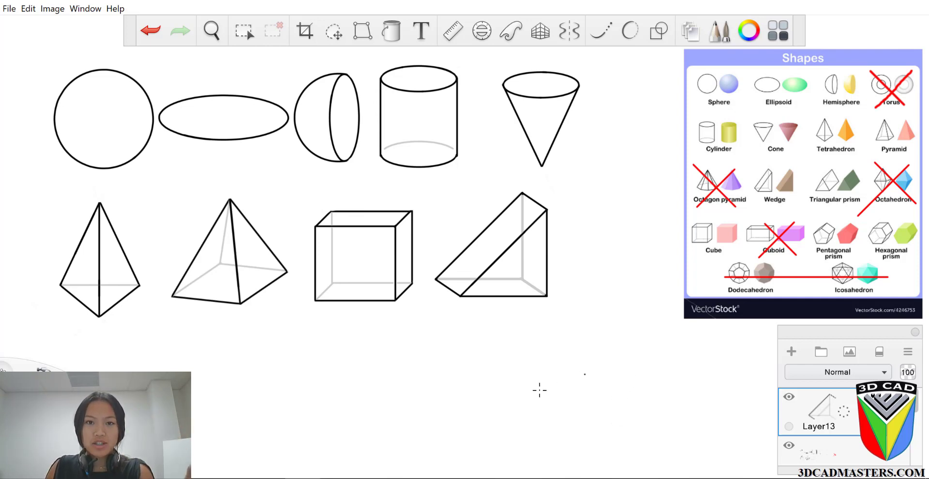
Draw the triangle's two crossing sides along the Ruler at ±60°.
{"action": "left_click", "coordinate": [452, 31]}
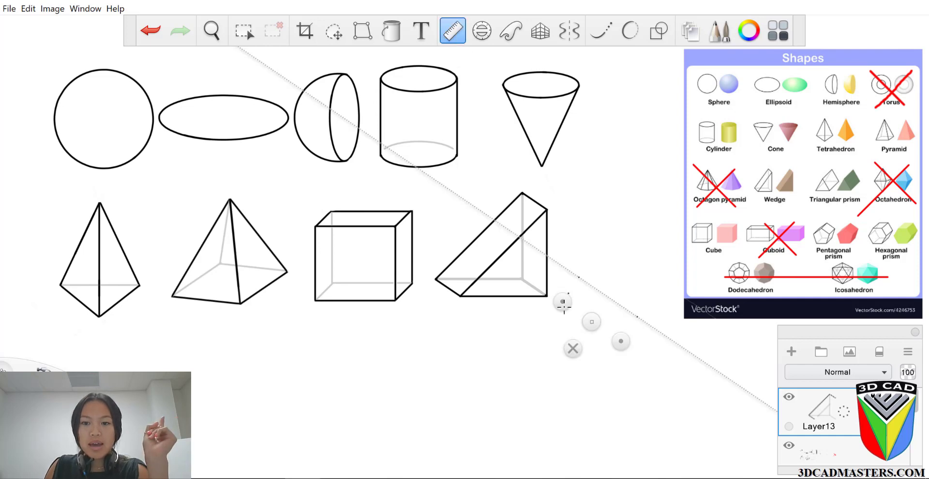
{"action": "left_click_drag", "start_coordinate": [561, 303], "coordinate": [214, 416]}
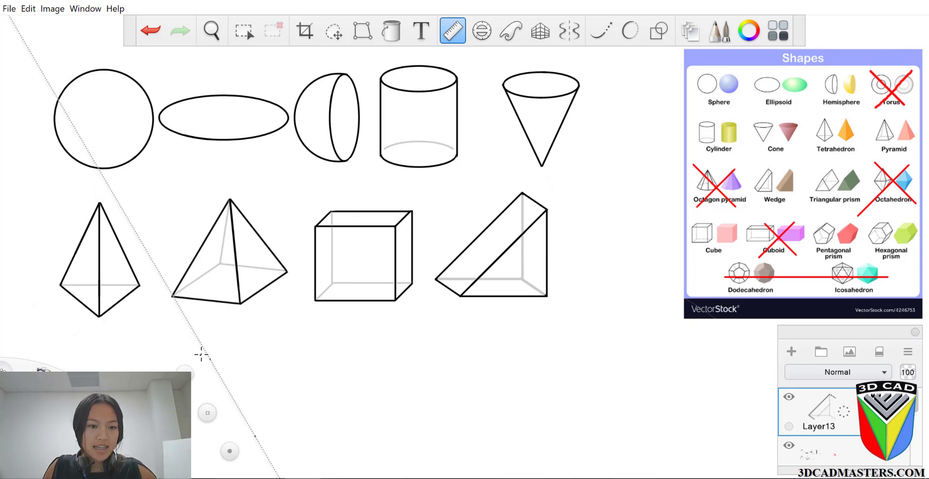
{"action": "mouse_move", "coordinate": [205, 354]}
{"action": "left_mouse_down"}
{"action": "mouse_move", "coordinate": [234, 414]}
{"action": "mouse_move", "coordinate": [202, 344]}
{"action": "left_mouse_up"}
{"action": "left_click_drag", "start_coordinate": [235, 450], "coordinate": [238, 428]}
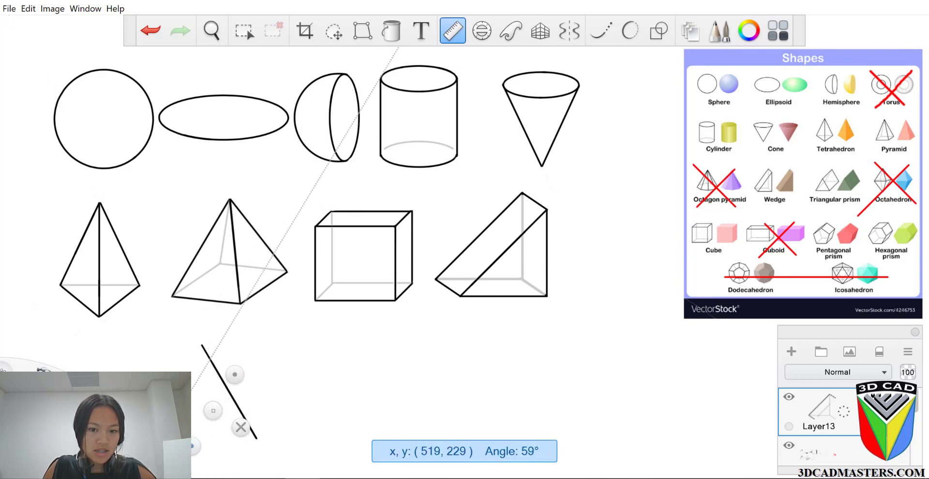
{"action": "left_click_drag", "start_coordinate": [241, 426], "coordinate": [242, 426]}
{"action": "mouse_move", "coordinate": [209, 360]}
{"action": "left_mouse_down"}
{"action": "mouse_move", "coordinate": [197, 399]}
{"action": "mouse_move", "coordinate": [212, 434]}
{"action": "left_mouse_up"}
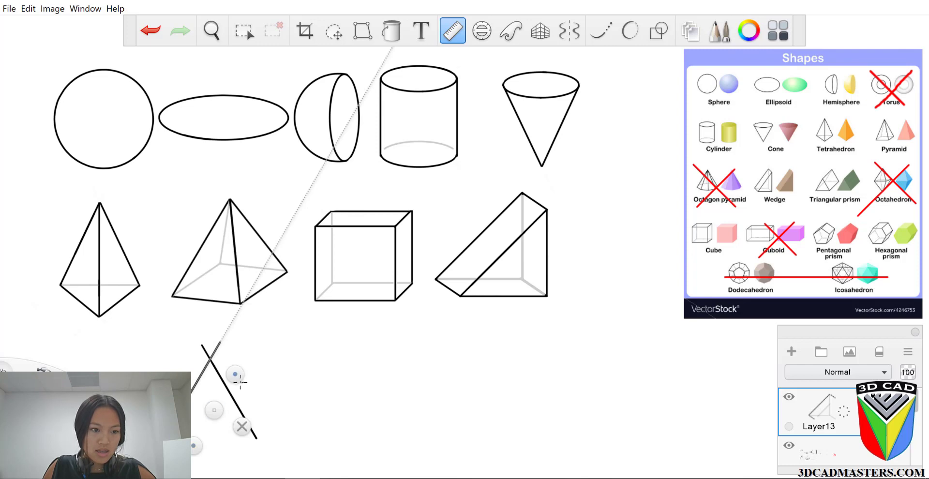
Draw the triangle's base and erase the overhanging lines above the apex.
{"action": "left_click", "coordinate": [242, 426]}
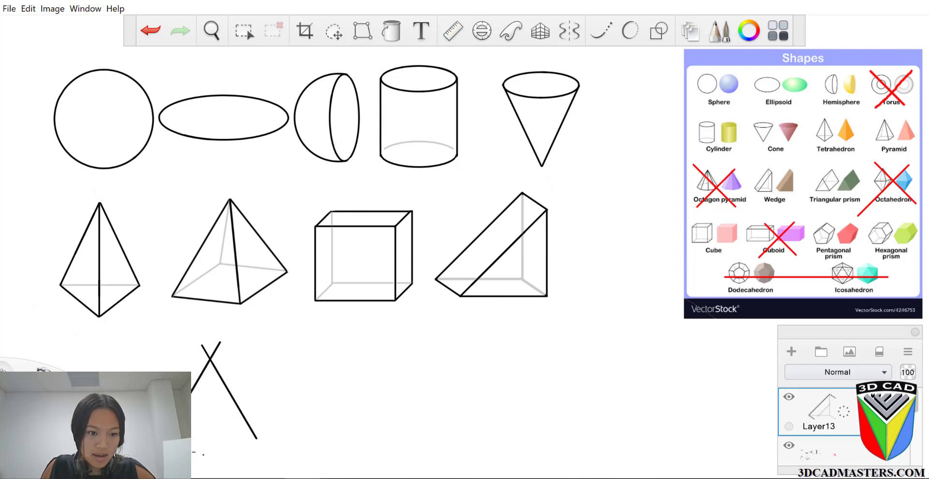
{"action": "left_click_drag", "start_coordinate": [202, 438], "coordinate": [250, 453]}
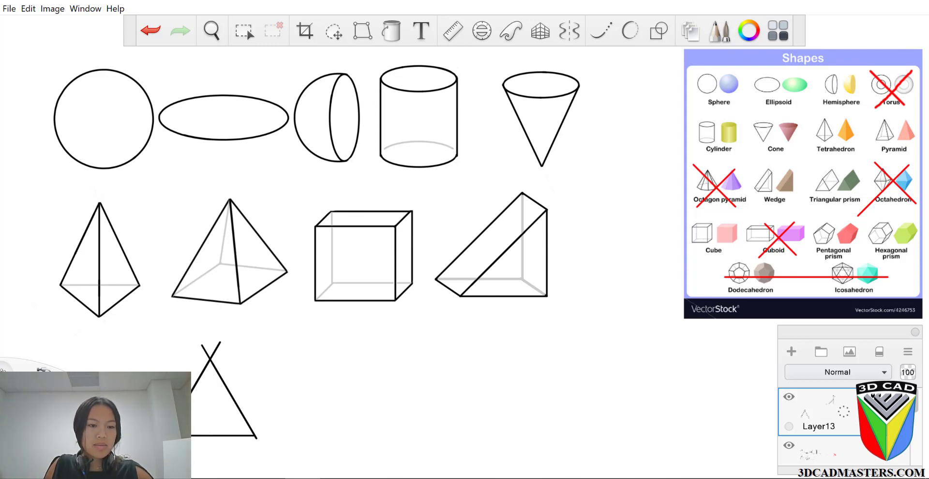
{"action": "scroll", "coordinate": [222, 397], "scroll_direction": "up", "scroll_amount": 5}
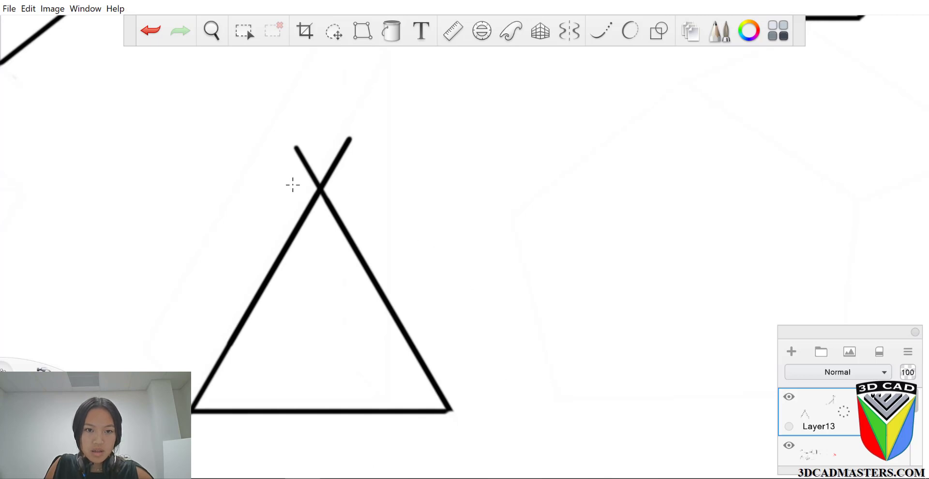
{"action": "mouse_move", "coordinate": [313, 182]}
{"action": "left_mouse_down"}
{"action": "mouse_move", "coordinate": [325, 182]}
{"action": "mouse_move", "coordinate": [346, 145]}
{"action": "mouse_move", "coordinate": [331, 168]}
{"action": "mouse_move", "coordinate": [306, 160]}
{"action": "left_mouse_up"}
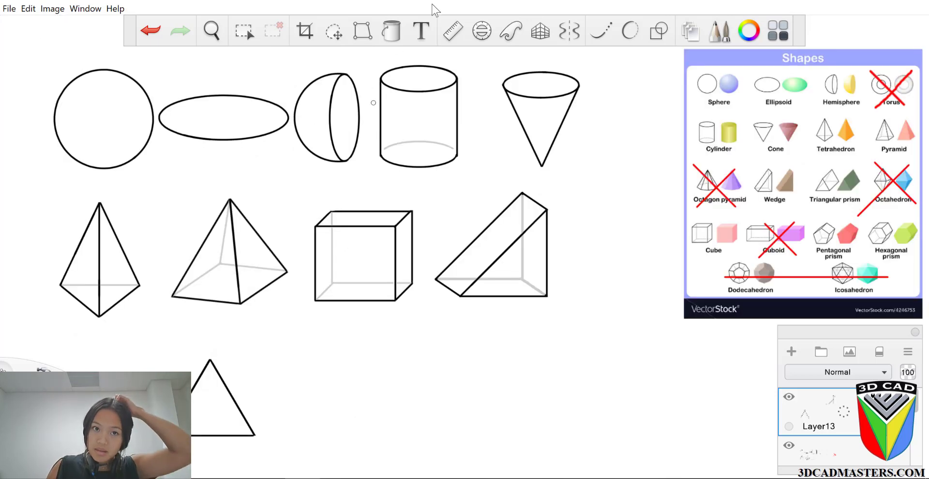
Lasso-select the new triangle and move a copy up and right onto Layer15.
{"action": "left_click", "coordinate": [333, 31]}
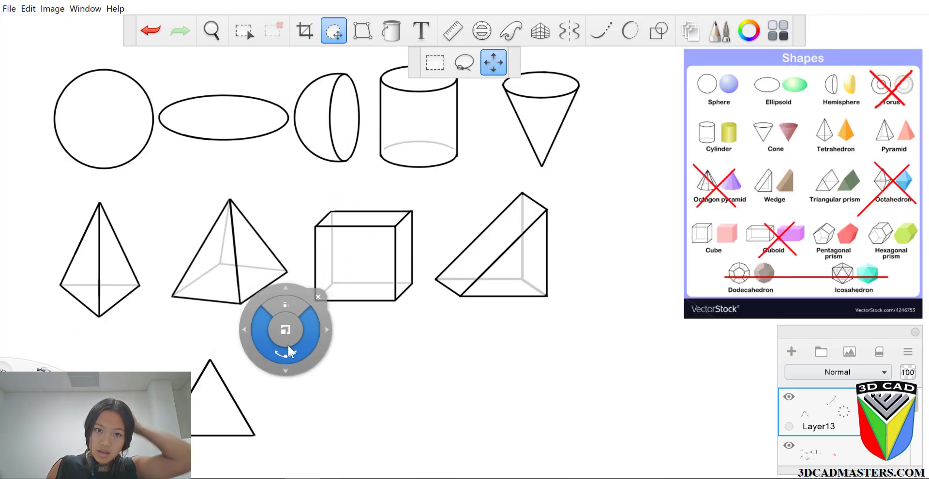
{"action": "left_click", "coordinate": [464, 62]}
{"action": "mouse_move", "coordinate": [208, 340]}
{"action": "left_mouse_down"}
{"action": "mouse_move", "coordinate": [177, 375]}
{"action": "mouse_move", "coordinate": [266, 457]}
{"action": "mouse_move", "coordinate": [228, 341]}
{"action": "left_mouse_up"}
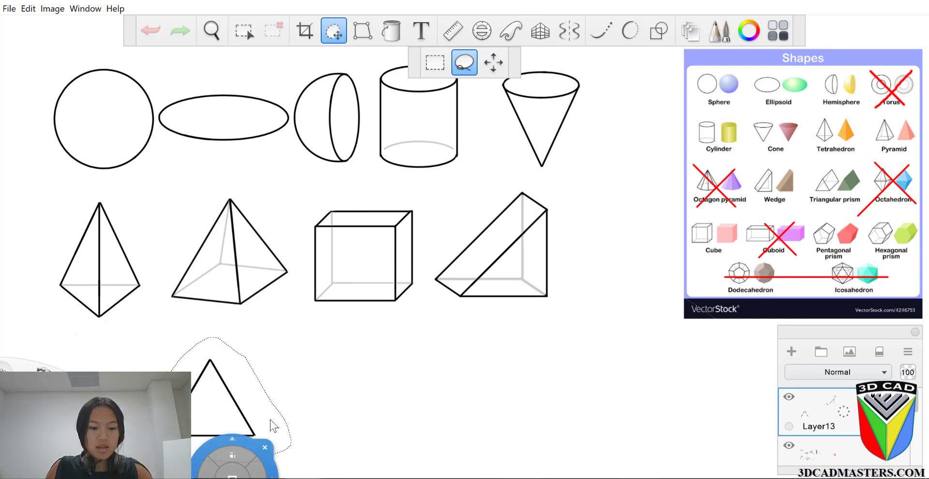
{"action": "left_click", "coordinate": [257, 425]}
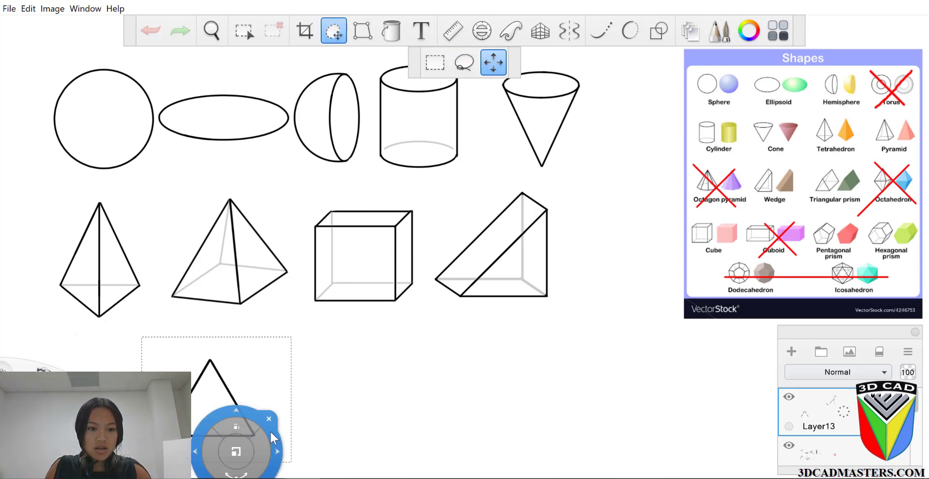
{"action": "left_click_drag", "start_coordinate": [270, 430], "coordinate": [305, 412]}
{"action": "key", "text": "Return"}
{"action": "scroll", "coordinate": [205, 434], "scroll_direction": "up", "scroll_amount": 5}
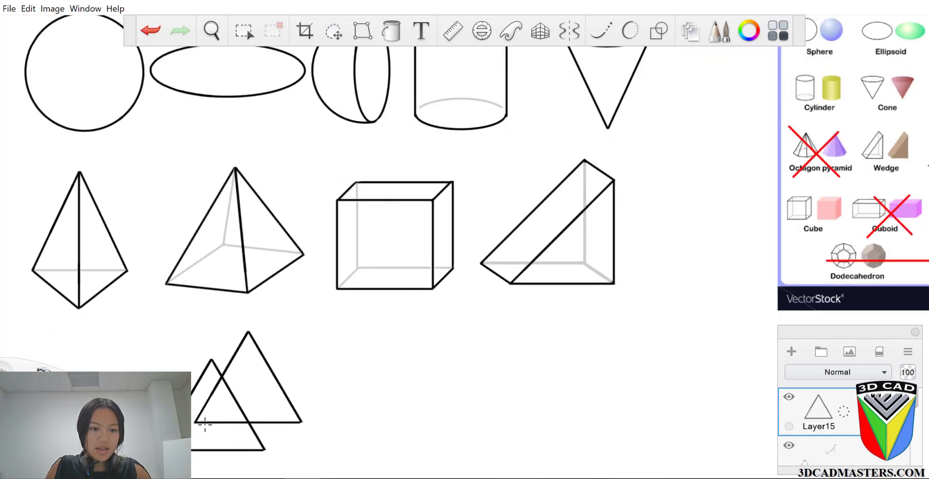
Connect the two triangles' apexes and right corners with Ruler-guided prism edges.
{"action": "left_click", "coordinate": [452, 31]}
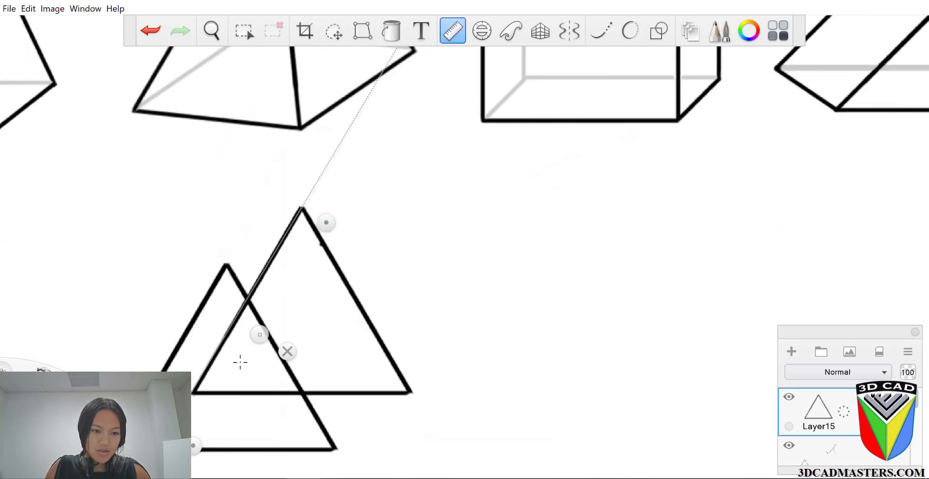
{"action": "mouse_move", "coordinate": [228, 307]}
{"action": "left_mouse_down"}
{"action": "mouse_move", "coordinate": [225, 267]}
{"action": "mouse_move", "coordinate": [300, 208]}
{"action": "left_mouse_up"}
{"action": "mouse_move", "coordinate": [249, 283]}
{"action": "left_mouse_down"}
{"action": "mouse_move", "coordinate": [340, 398]}
{"action": "mouse_move", "coordinate": [394, 441]}
{"action": "left_mouse_up"}
{"action": "left_click_drag", "start_coordinate": [413, 392], "coordinate": [334, 451]}
{"action": "left_click_drag", "start_coordinate": [465, 388], "coordinate": [242, 392]}
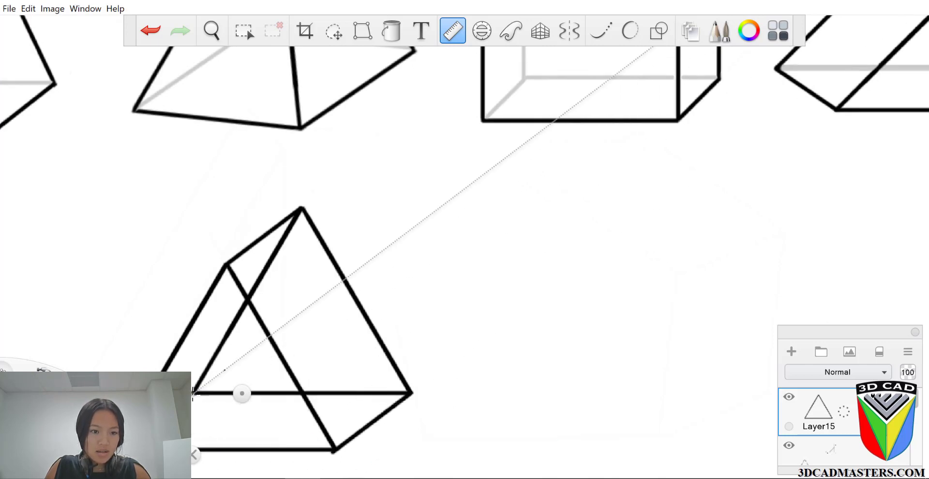
{"action": "scroll", "coordinate": [197, 428], "scroll_direction": "down", "scroll_amount": 5}
{"action": "scroll", "coordinate": [154, 436], "scroll_direction": "up", "scroll_amount": 9}
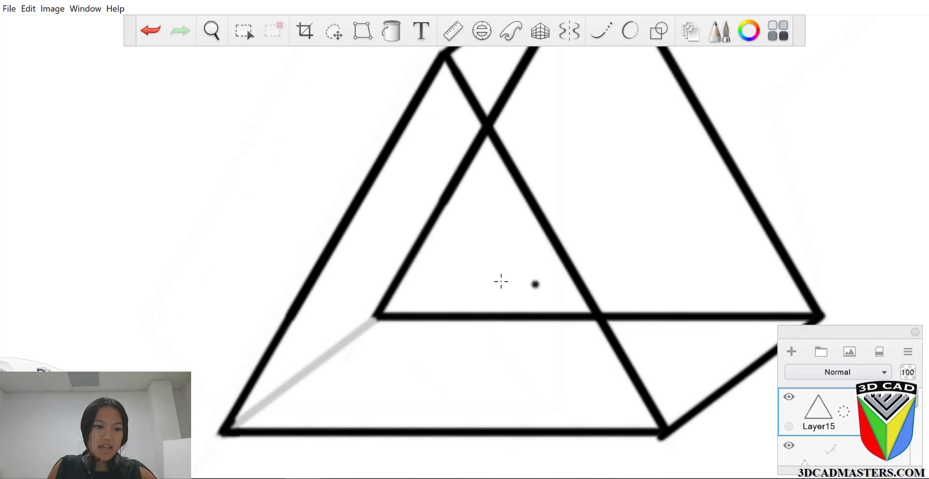
{"action": "scroll", "coordinate": [263, 369], "scroll_direction": "down", "scroll_amount": 10}
{"action": "scroll", "coordinate": [179, 427], "scroll_direction": "up", "scroll_amount": 7}
Make the prism's middle horizontal edge and inner diagonal edge grey.
{"action": "left_click", "coordinate": [452, 30]}
{"action": "mouse_move", "coordinate": [278, 346]}
{"action": "left_mouse_down"}
{"action": "mouse_move", "coordinate": [270, 261]}
{"action": "mouse_move", "coordinate": [374, 193]}
{"action": "mouse_move", "coordinate": [298, 398]}
{"action": "left_mouse_up"}
{"action": "key", "text": "ctrl+z"}
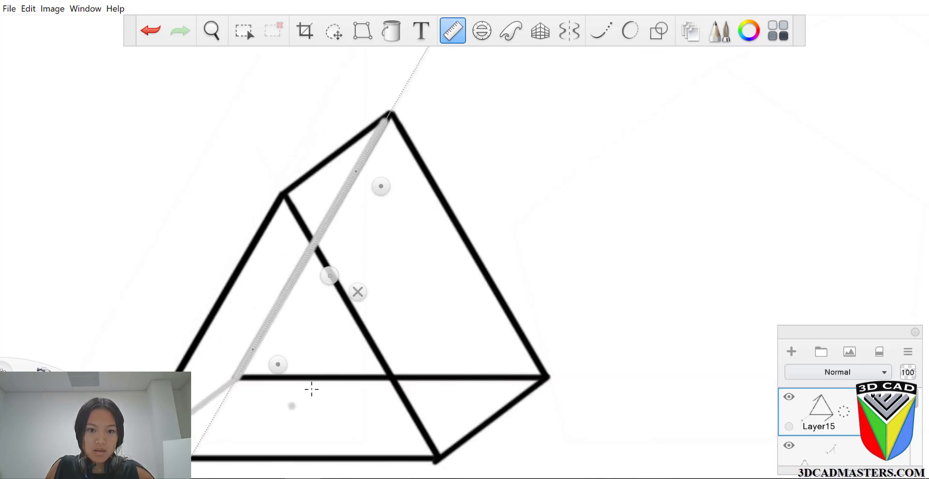
{"action": "key", "text": "r"}
{"action": "left_click_drag", "start_coordinate": [239, 377], "coordinate": [529, 386]}
{"action": "key", "text": "r"}
{"action": "left_click_drag", "start_coordinate": [278, 364], "coordinate": [486, 386]}
{"action": "mouse_move", "coordinate": [370, 291]}
{"action": "left_mouse_down"}
{"action": "mouse_move", "coordinate": [349, 321]}
{"action": "mouse_move", "coordinate": [308, 321]}
{"action": "left_mouse_up"}
{"action": "left_click_drag", "start_coordinate": [279, 193], "coordinate": [420, 461]}
{"action": "key", "text": "r"}
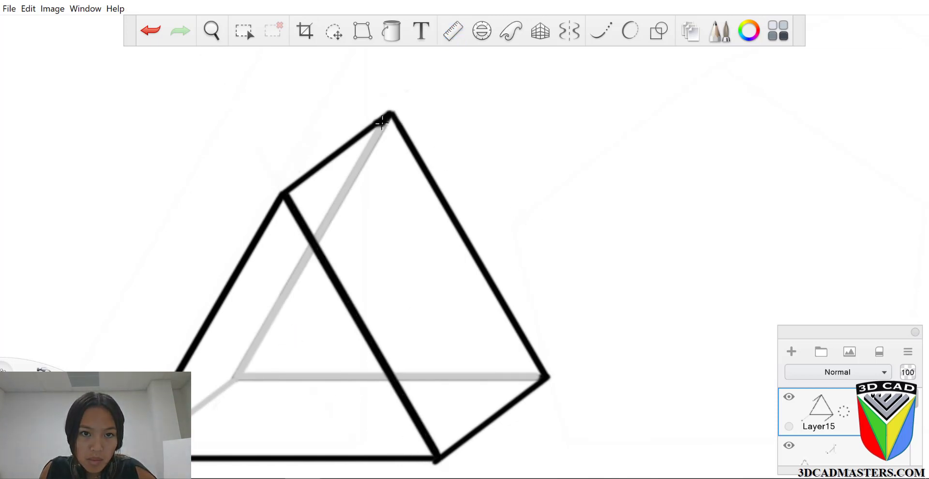
Zoom out, set brush size 3 and sketch a freehand five-point star beside the prism.
{"action": "key", "text": "Home"}
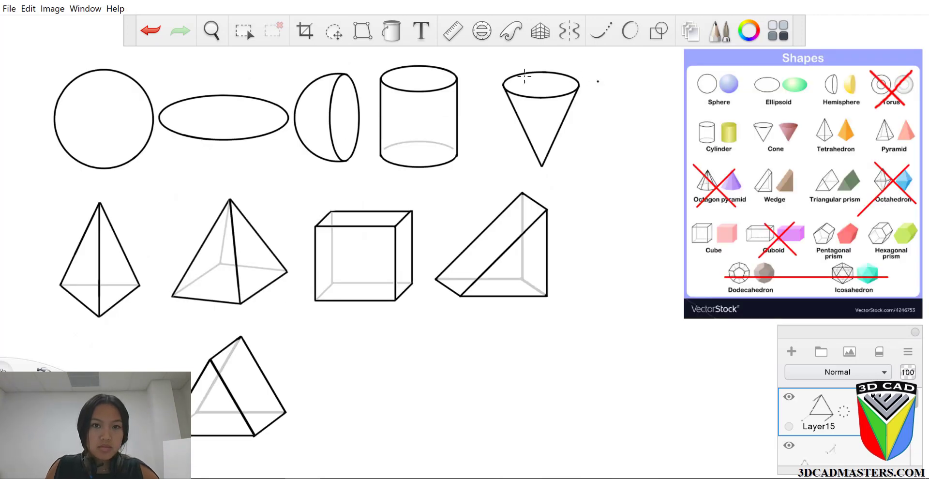
{"action": "key", "text": "bracketleft"}
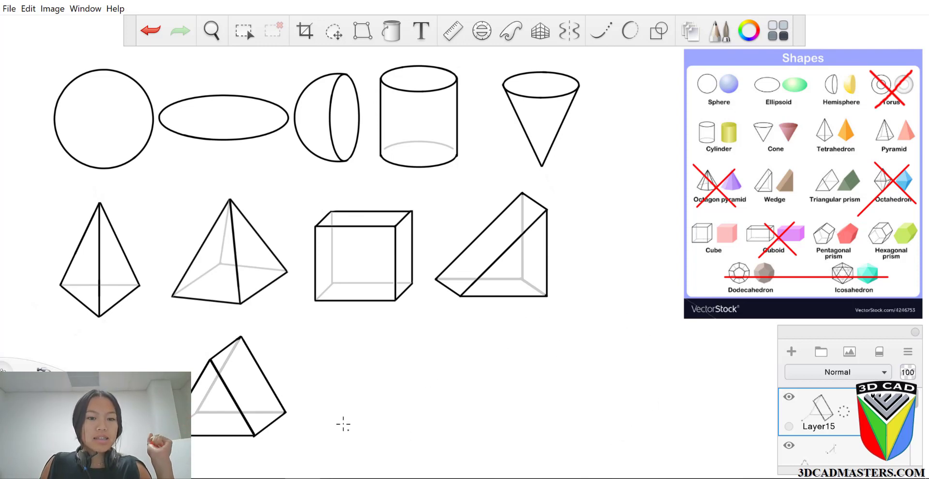
{"action": "mouse_move", "coordinate": [340, 429]}
{"action": "left_mouse_down"}
{"action": "mouse_move", "coordinate": [381, 425]}
{"action": "mouse_move", "coordinate": [392, 376]}
{"action": "mouse_move", "coordinate": [342, 430]}
{"action": "left_mouse_up"}
Redraw the five-point star in a single stroke and add the empty layer Layer16.
{"action": "key", "text": "ctrl+z"}
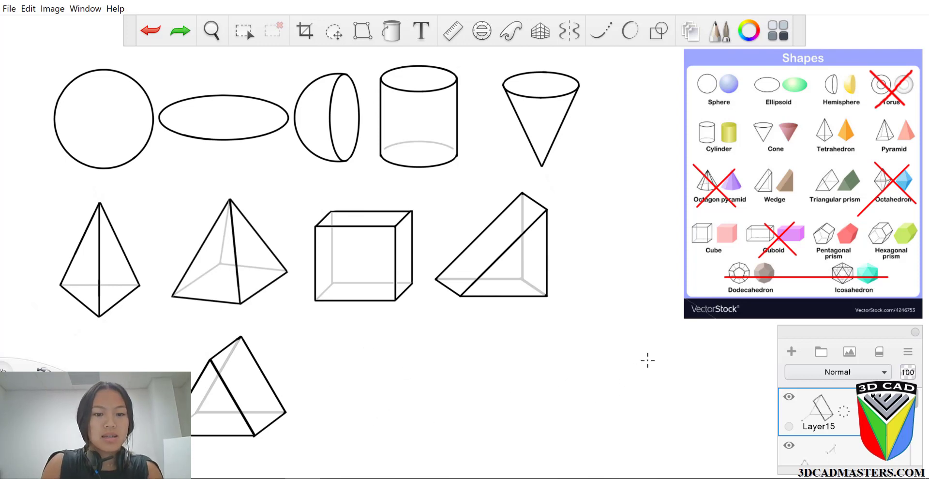
{"action": "mouse_move", "coordinate": [382, 426]}
{"action": "left_mouse_down"}
{"action": "mouse_move", "coordinate": [407, 327]}
{"action": "mouse_move", "coordinate": [452, 415]}
{"action": "mouse_move", "coordinate": [348, 368]}
{"action": "mouse_move", "coordinate": [453, 355]}
{"action": "mouse_move", "coordinate": [382, 430]}
{"action": "left_mouse_up"}
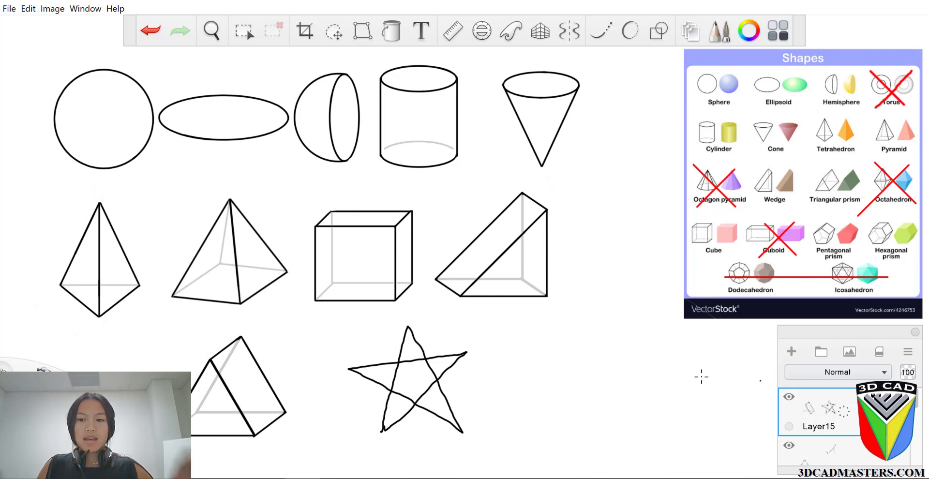
{"action": "left_click", "coordinate": [791, 352]}
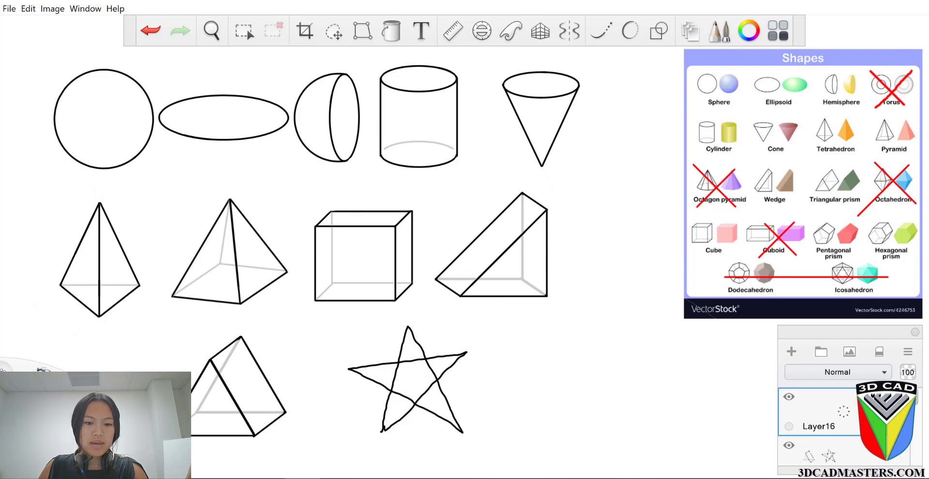
Erase the freehand star on its own layer with an enlarged eraser, keeping the five red tip dots.
{"action": "key", "text": "bracketleft"}
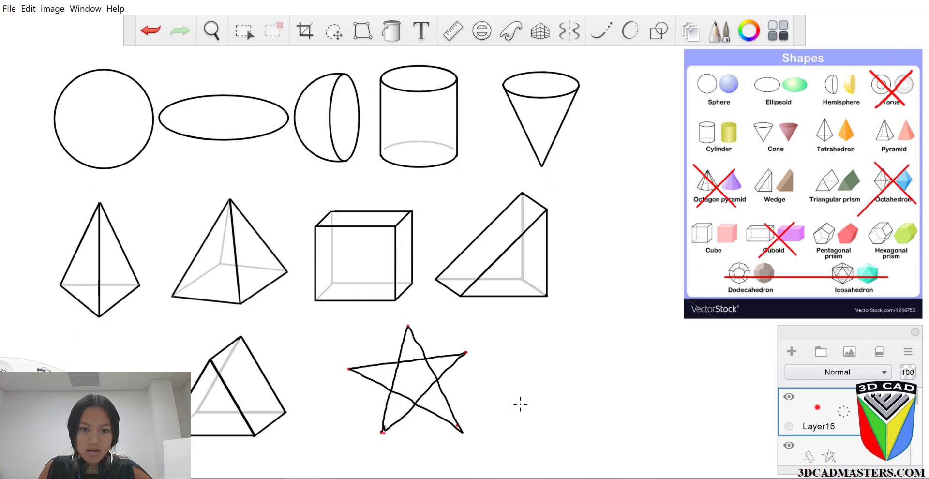
{"action": "key", "text": "ctrl+e"}
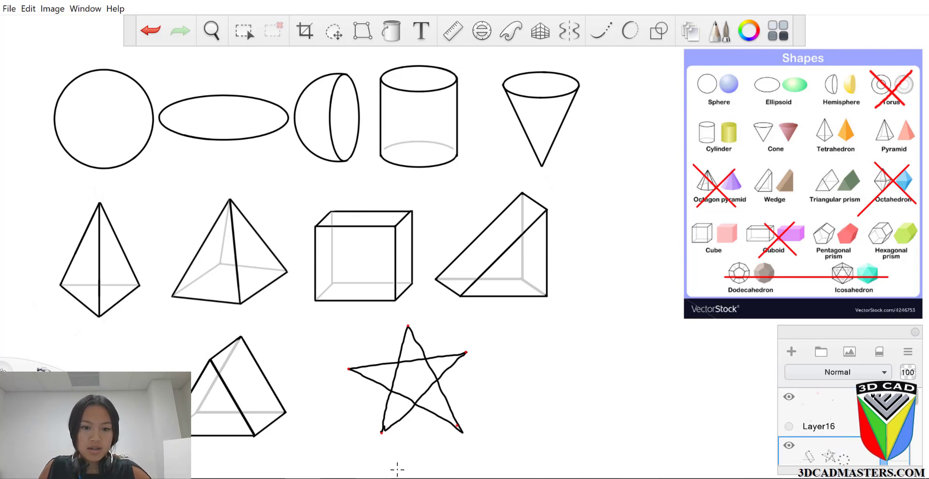
{"action": "key", "text": "]"}
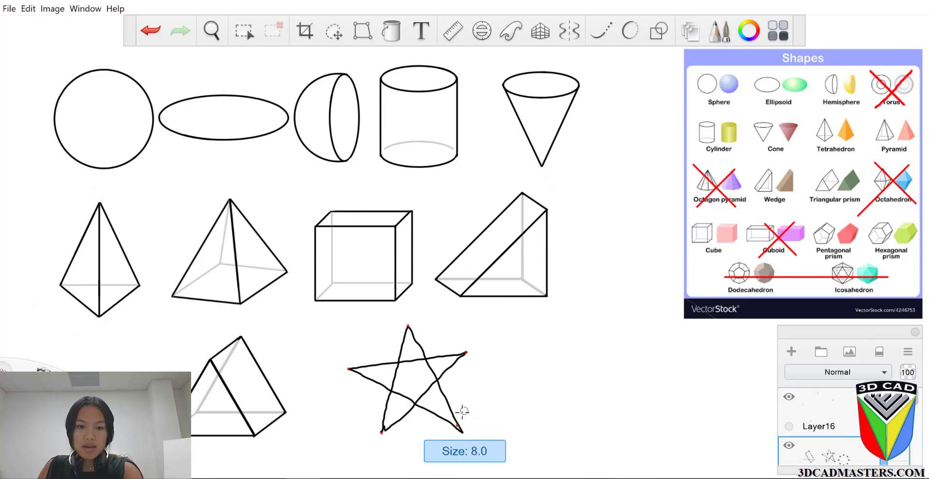
{"action": "key", "text": "bracketright"}
{"action": "mouse_move", "coordinate": [459, 427]}
{"action": "left_mouse_down"}
{"action": "mouse_move", "coordinate": [425, 350]}
{"action": "mouse_move", "coordinate": [385, 425]}
{"action": "mouse_move", "coordinate": [430, 392]}
{"action": "left_mouse_up"}
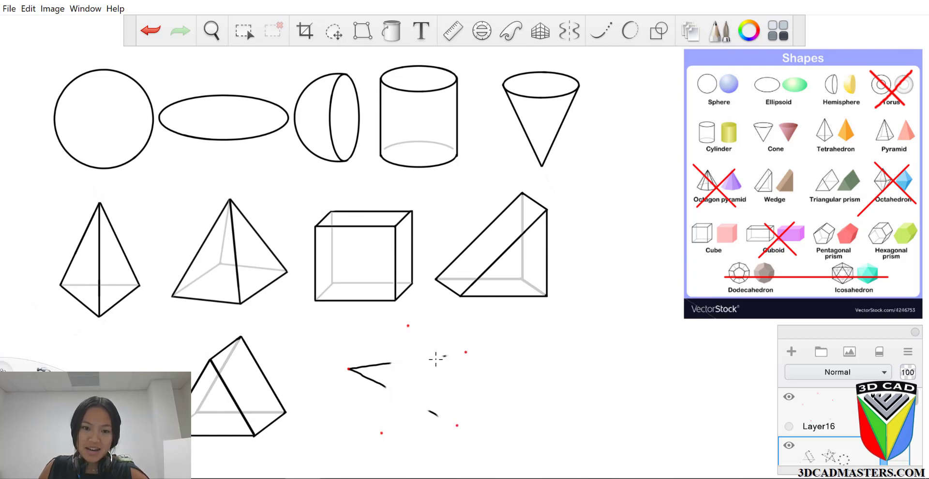
{"action": "left_click_drag", "start_coordinate": [419, 363], "coordinate": [349, 376]}
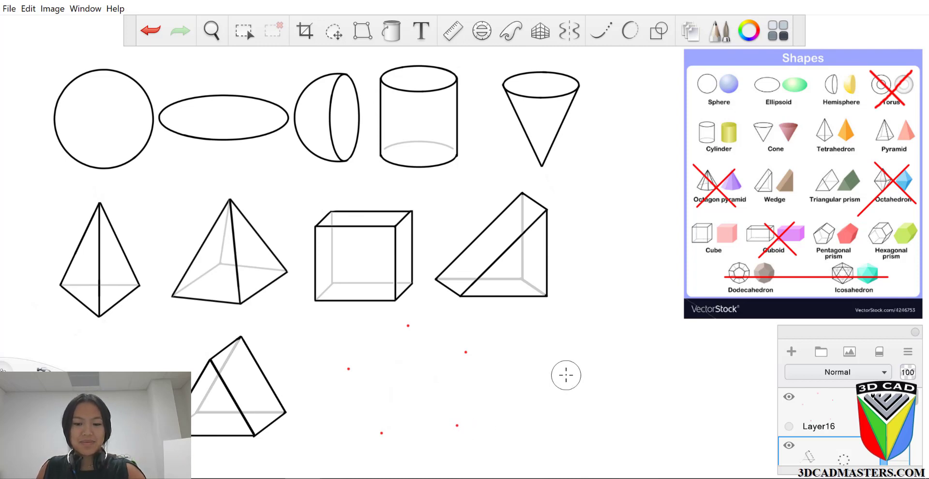
{"action": "key", "text": "bracketleft"}
{"action": "key", "text": "bracketleft"}
{"action": "key", "text": "bracketleft"}
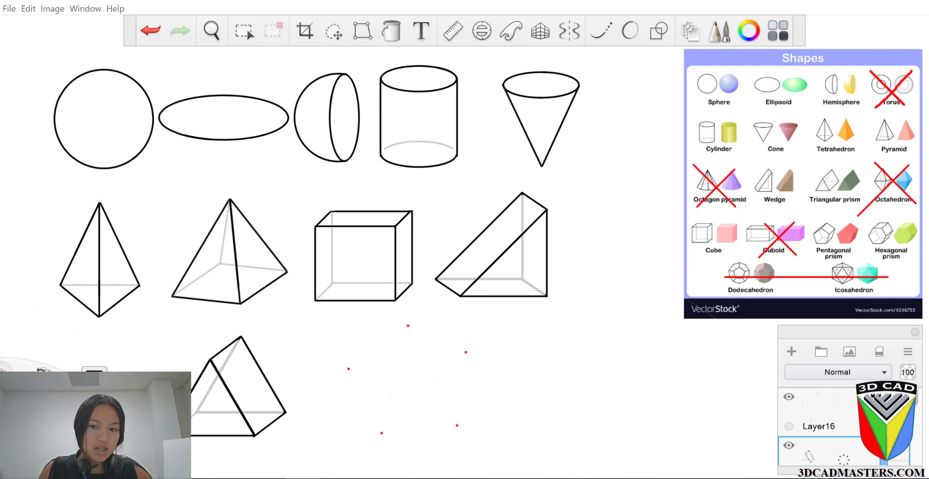
Align the Ruler with two red dots and rule the pentagon's upper-left side at brush size 4.
{"action": "left_click", "coordinate": [452, 31]}
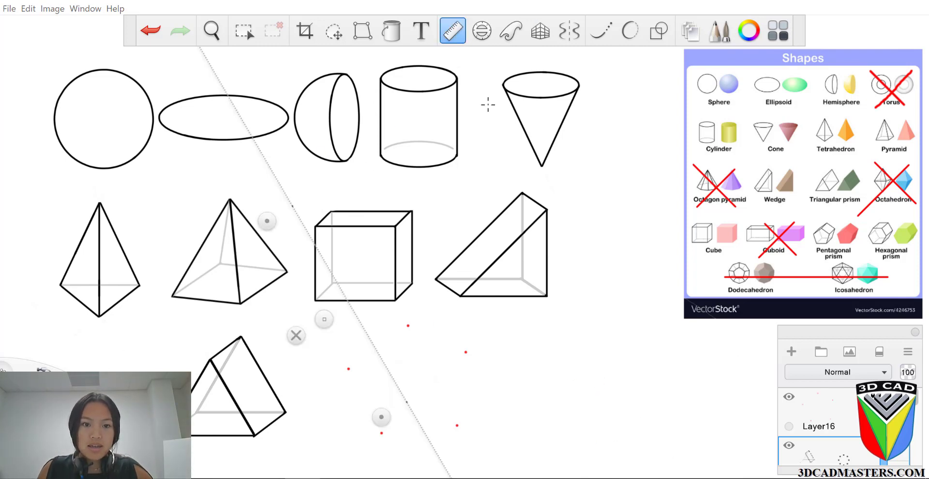
{"action": "left_click_drag", "start_coordinate": [283, 230], "coordinate": [535, 298]}
{"action": "left_click_drag", "start_coordinate": [501, 363], "coordinate": [445, 335]}
{"action": "left_click_drag", "start_coordinate": [520, 268], "coordinate": [429, 349]}
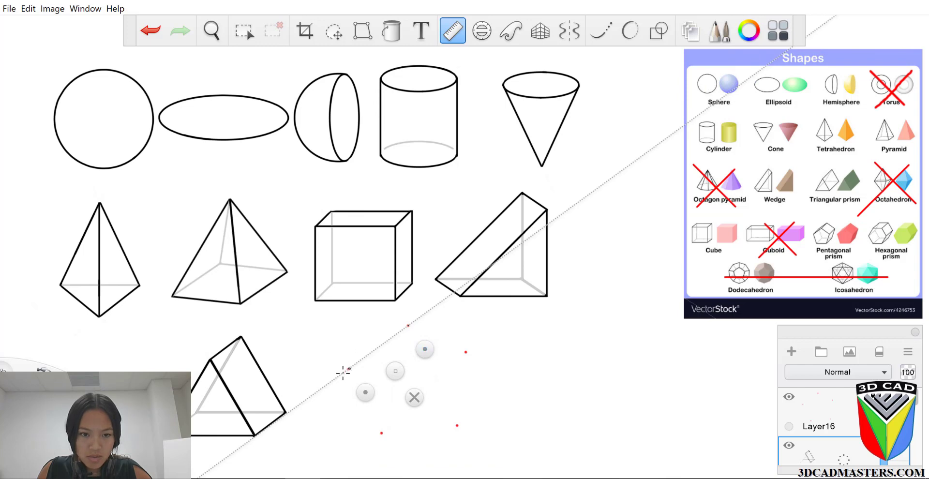
{"action": "left_click_drag", "start_coordinate": [343, 372], "coordinate": [442, 349]}
{"action": "key", "text": "ctrl+z"}
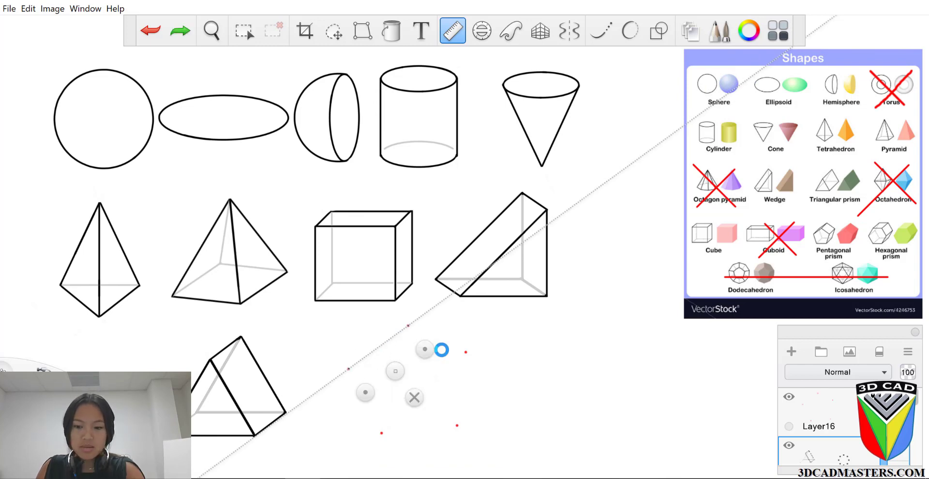
{"action": "key", "text": "bracketleft"}
{"action": "key", "text": "bracketleft"}
{"action": "left_click_drag", "start_coordinate": [338, 374], "coordinate": [449, 359]}
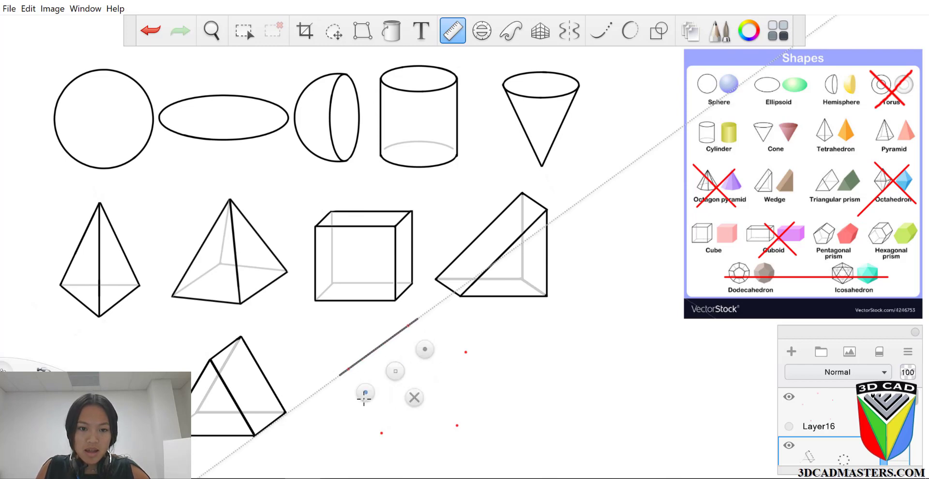
Rule the upper-right side at about -22° and the right side at about 83°.
{"action": "left_click_drag", "start_coordinate": [363, 397], "coordinate": [480, 382]}
{"action": "left_click_drag", "start_coordinate": [398, 321], "coordinate": [488, 367]}
{"action": "mouse_move", "coordinate": [396, 353]}
{"action": "left_mouse_down"}
{"action": "mouse_move", "coordinate": [411, 387]}
{"action": "mouse_move", "coordinate": [460, 431]}
{"action": "mouse_move", "coordinate": [390, 414]}
{"action": "mouse_move", "coordinate": [446, 460]}
{"action": "left_mouse_up"}
{"action": "left_click_drag", "start_coordinate": [485, 425], "coordinate": [485, 429]}
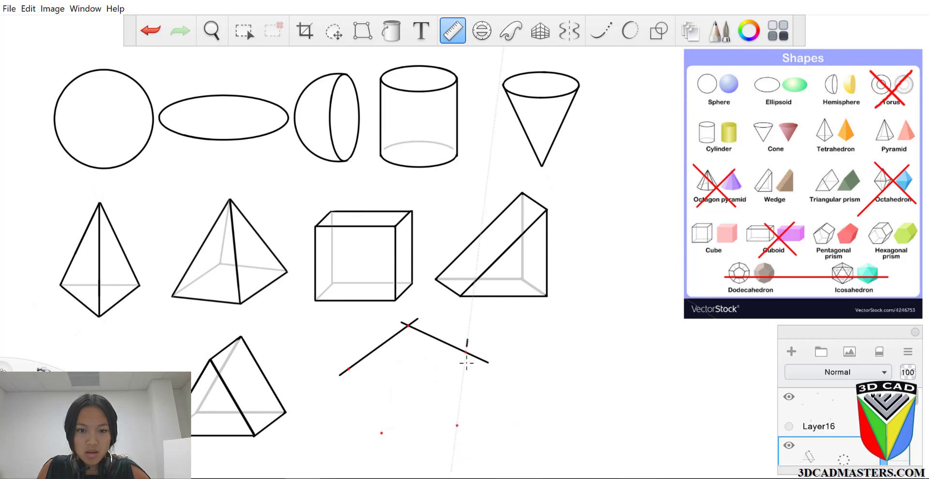
{"action": "mouse_move", "coordinate": [479, 344]}
{"action": "left_mouse_down"}
{"action": "mouse_move", "coordinate": [480, 436]}
{"action": "mouse_move", "coordinate": [400, 377]}
{"action": "mouse_move", "coordinate": [389, 414]}
{"action": "mouse_move", "coordinate": [393, 438]}
{"action": "mouse_move", "coordinate": [462, 428]}
{"action": "left_mouse_up"}
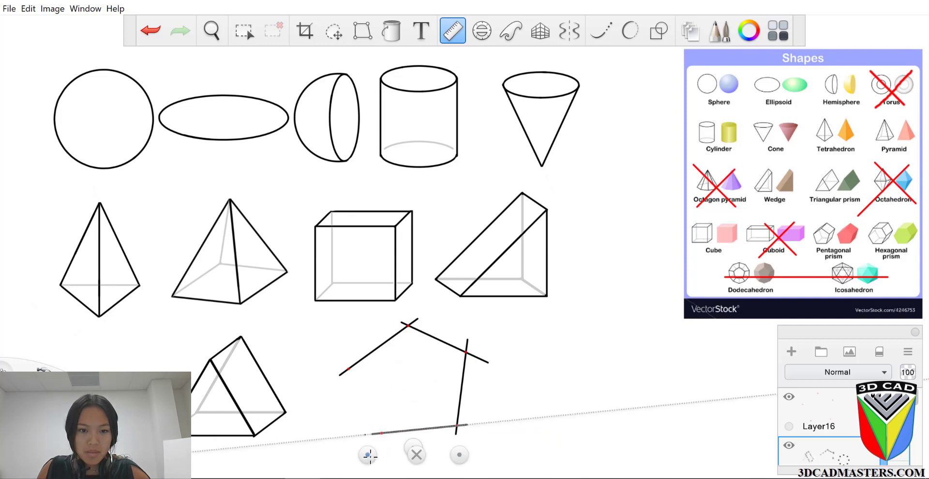
Rule the lower-left side at about -28° and delete the red-dot layer.
{"action": "mouse_move", "coordinate": [367, 451]}
{"action": "left_mouse_down"}
{"action": "mouse_move", "coordinate": [350, 390]}
{"action": "mouse_move", "coordinate": [367, 449]}
{"action": "mouse_move", "coordinate": [339, 448]}
{"action": "mouse_move", "coordinate": [386, 450]}
{"action": "mouse_move", "coordinate": [369, 464]}
{"action": "left_mouse_up"}
{"action": "left_click_drag", "start_coordinate": [346, 364], "coordinate": [387, 441]}
{"action": "left_click", "coordinate": [309, 428]}
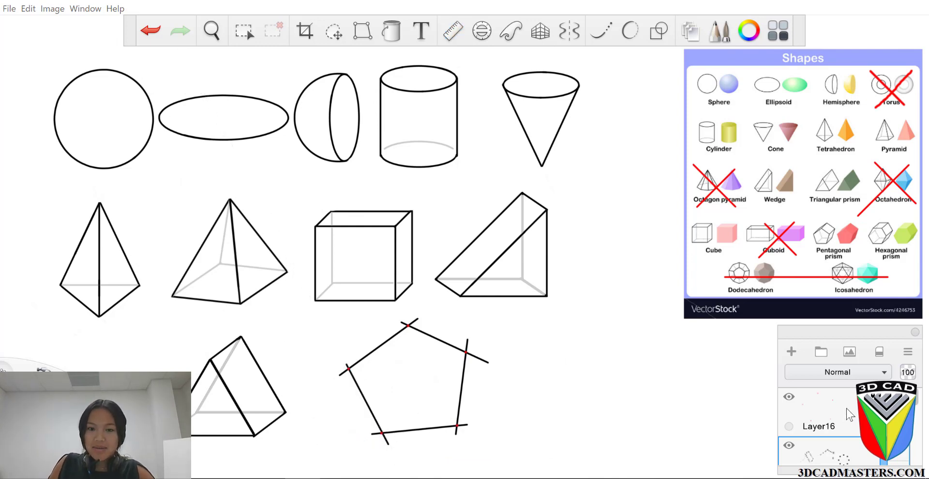
{"action": "left_click_drag", "start_coordinate": [833, 410], "coordinate": [875, 374]}
Lasso the pentagon, dismiss the transform unchanged, then erase the line stub beyond a corner.
{"action": "left_click", "coordinate": [333, 31]}
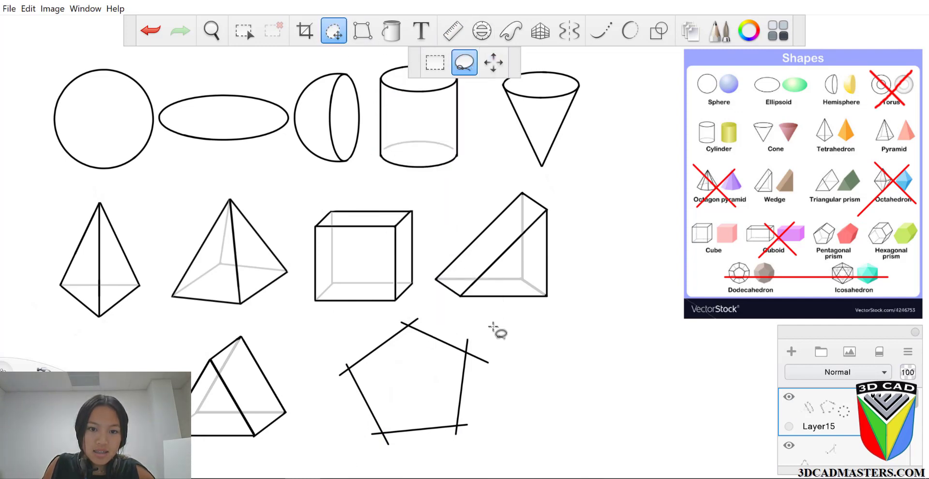
{"action": "mouse_move", "coordinate": [492, 328]}
{"action": "left_mouse_down"}
{"action": "mouse_move", "coordinate": [426, 315]}
{"action": "mouse_move", "coordinate": [376, 325]}
{"action": "mouse_move", "coordinate": [332, 383]}
{"action": "mouse_move", "coordinate": [419, 462]}
{"action": "mouse_move", "coordinate": [529, 379]}
{"action": "mouse_move", "coordinate": [495, 330]}
{"action": "left_mouse_up"}
{"action": "mouse_move", "coordinate": [569, 436]}
{"action": "left_mouse_down"}
{"action": "mouse_move", "coordinate": [570, 447]}
{"action": "mouse_move", "coordinate": [578, 438]}
{"action": "left_mouse_up"}
{"action": "left_click", "coordinate": [578, 432]}
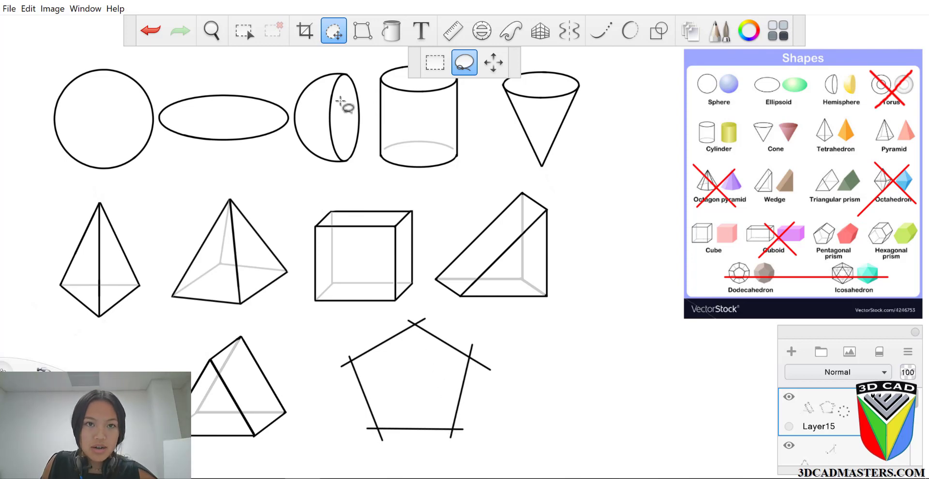
{"action": "left_click", "coordinate": [335, 32]}
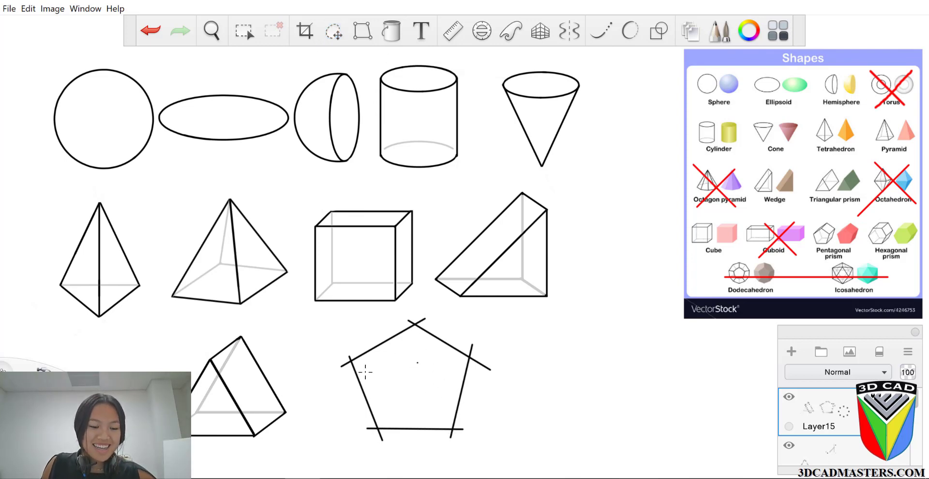
{"action": "scroll", "coordinate": [333, 382], "scroll_direction": "up", "scroll_amount": 15}
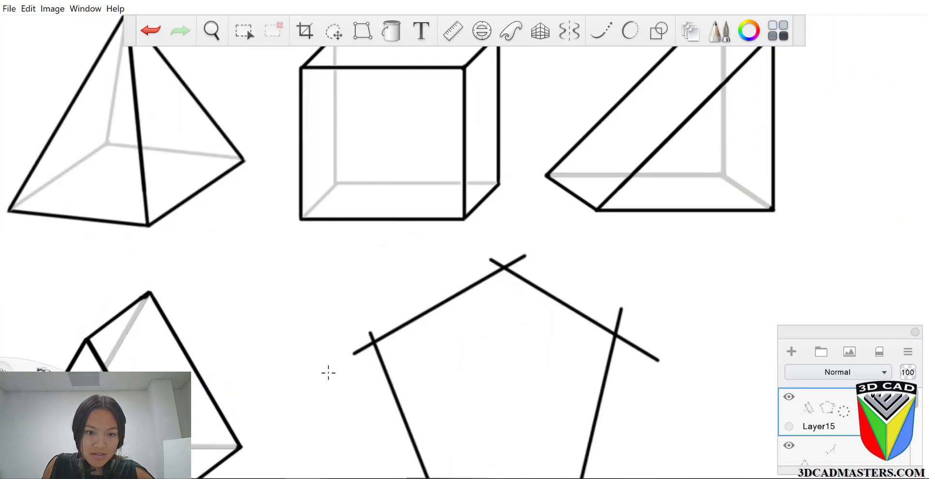
{"action": "mouse_move", "coordinate": [368, 236]}
{"action": "left_mouse_down"}
{"action": "mouse_move", "coordinate": [375, 227]}
{"action": "mouse_move", "coordinate": [357, 280]}
{"action": "mouse_move", "coordinate": [295, 315]}
{"action": "left_mouse_up"}
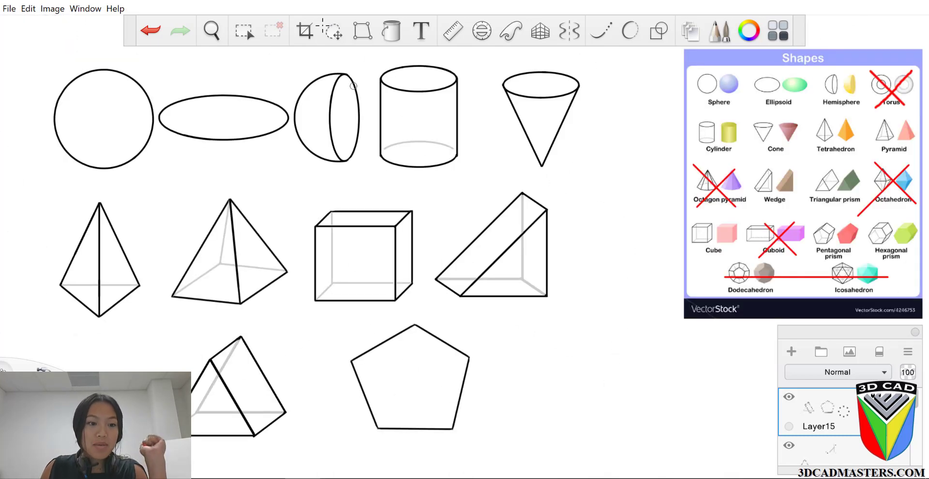
Lasso-select the pentagon and scale it to 89%, repositioning it.
{"action": "key", "text": "m"}
{"action": "mouse_move", "coordinate": [360, 426]}
{"action": "left_mouse_down"}
{"action": "mouse_move", "coordinate": [379, 325]}
{"action": "mouse_move", "coordinate": [342, 353]}
{"action": "mouse_move", "coordinate": [375, 430]}
{"action": "mouse_move", "coordinate": [493, 423]}
{"action": "mouse_move", "coordinate": [466, 322]}
{"action": "mouse_move", "coordinate": [380, 320]}
{"action": "left_mouse_up"}
{"action": "mouse_move", "coordinate": [416, 383]}
{"action": "left_mouse_down"}
{"action": "mouse_move", "coordinate": [460, 410]}
{"action": "mouse_move", "coordinate": [412, 421]}
{"action": "left_mouse_up"}
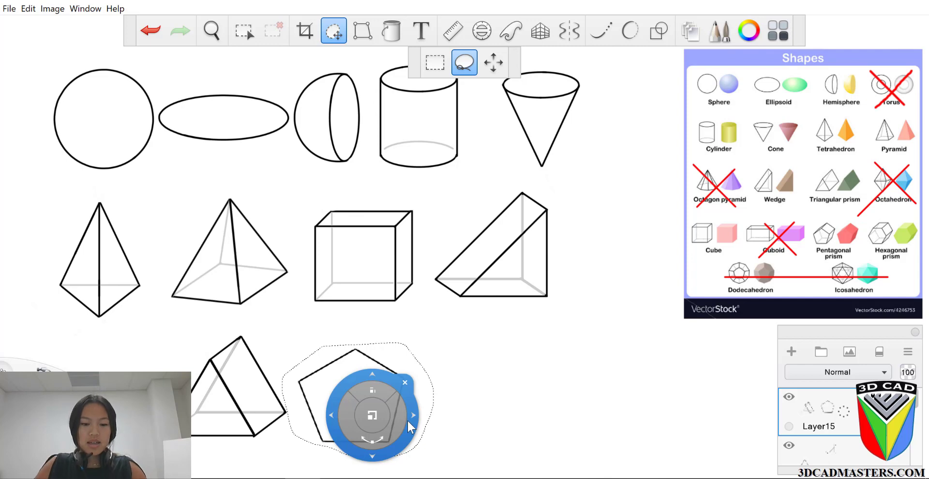
Paste a pentagon copy shifted up and right over the original, then select Layer11.
{"action": "key", "text": "ctrl+v"}
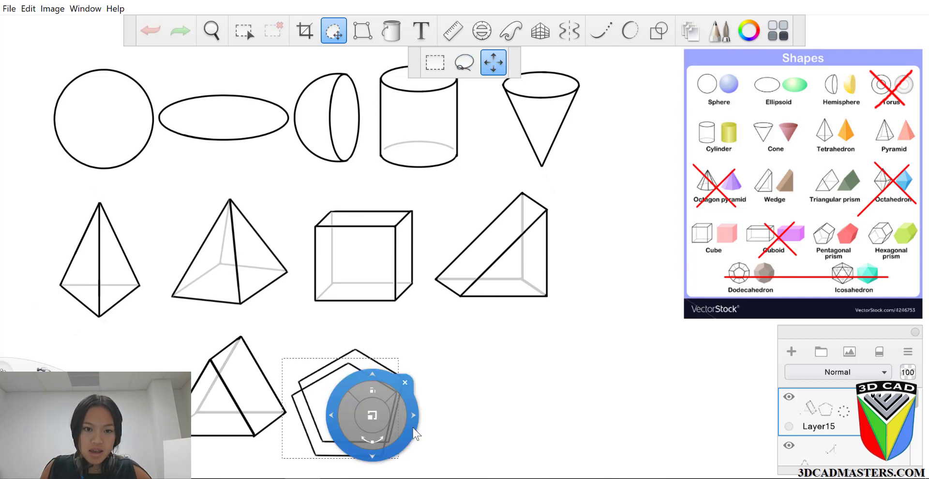
{"action": "left_click_drag", "start_coordinate": [418, 416], "coordinate": [442, 390]}
{"action": "left_click", "coordinate": [441, 344]}
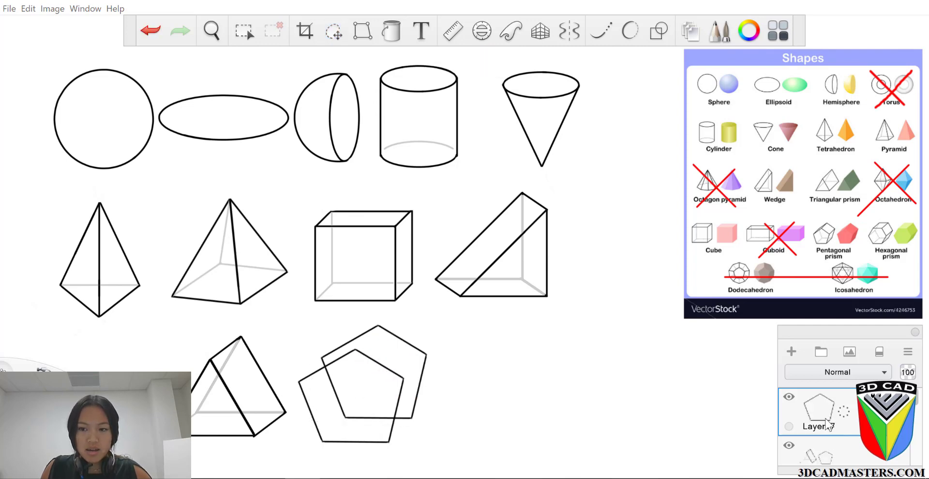
{"action": "scroll", "coordinate": [827, 435], "scroll_direction": "down", "scroll_amount": 3}
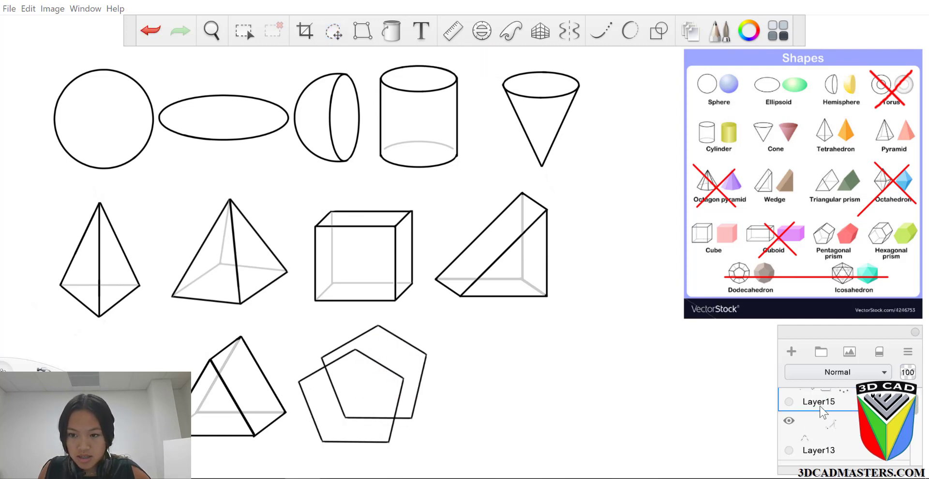
{"action": "left_click", "coordinate": [825, 436]}
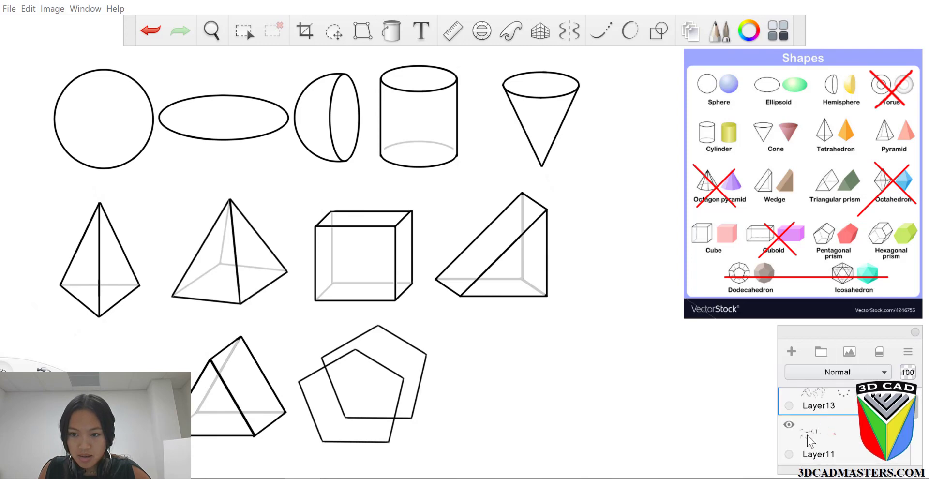
{"action": "scroll", "coordinate": [822, 426], "scroll_direction": "down", "scroll_amount": 3}
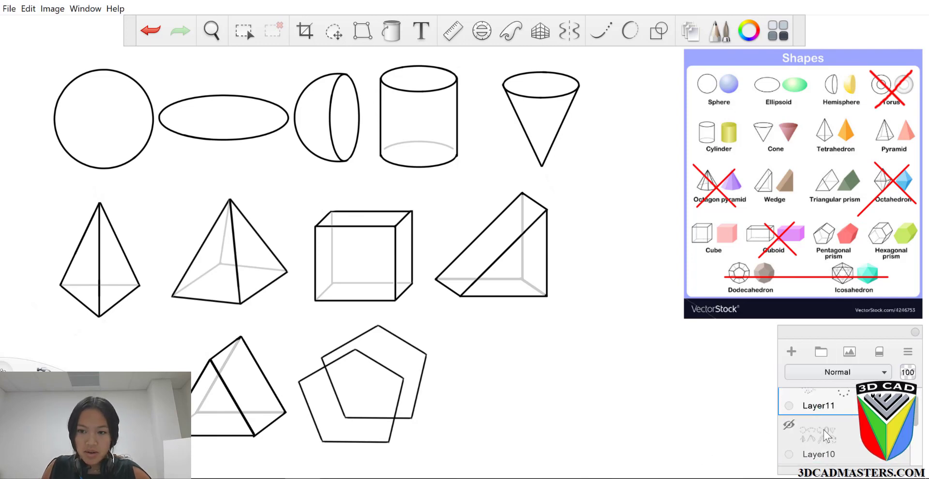
{"action": "scroll", "coordinate": [825, 433], "scroll_direction": "up", "scroll_amount": 1}
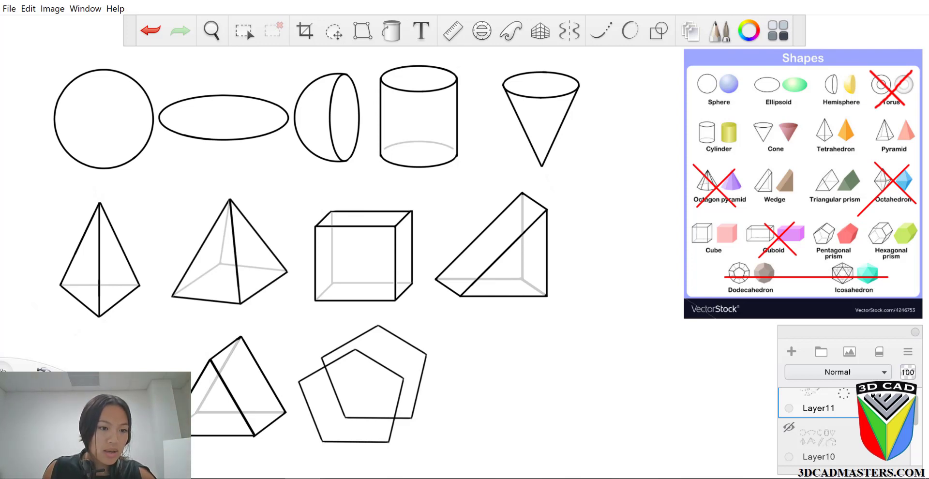
Erase the back pentagon's edge segments that fall inside the front pentagon, then fit the view.
{"action": "scroll", "coordinate": [340, 406], "scroll_direction": "up", "scroll_amount": 10}
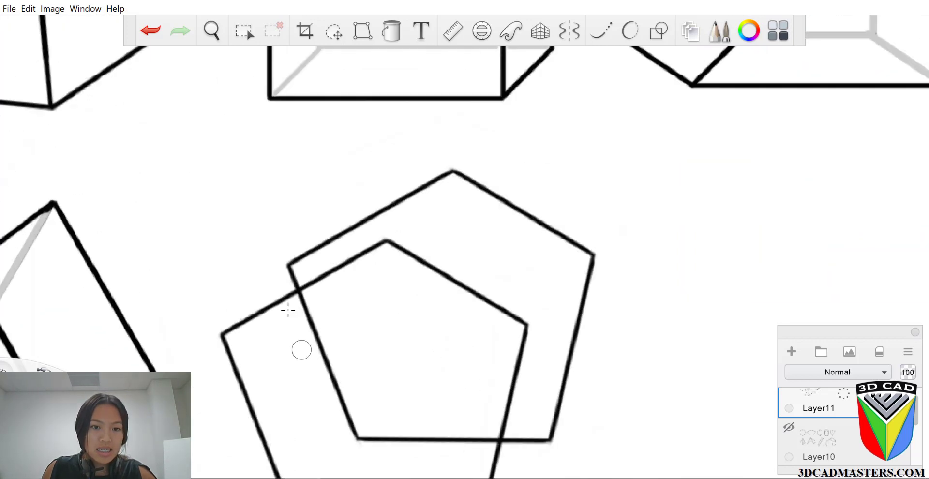
{"action": "mouse_move", "coordinate": [286, 247]}
{"action": "left_mouse_down"}
{"action": "mouse_move", "coordinate": [297, 242]}
{"action": "mouse_move", "coordinate": [300, 262]}
{"action": "left_mouse_up"}
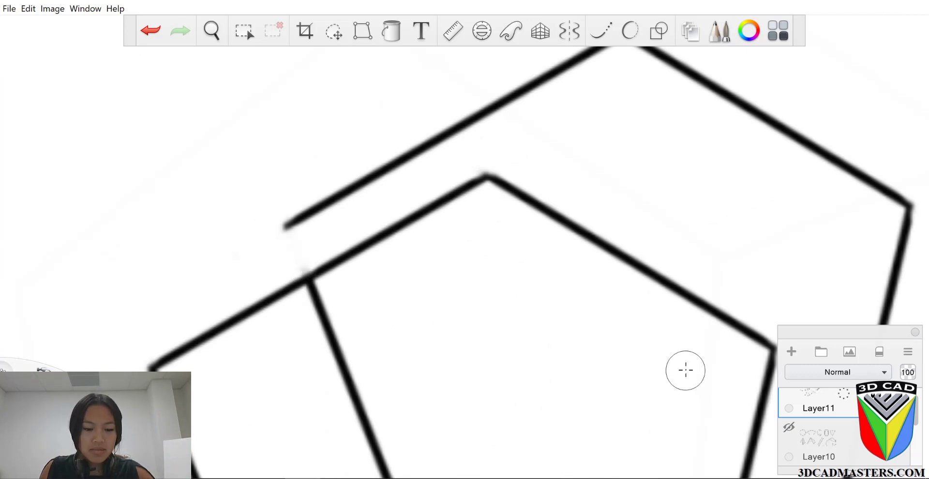
{"action": "key", "text": "Home"}
{"action": "scroll", "coordinate": [329, 408], "scroll_direction": "up", "scroll_amount": 2}
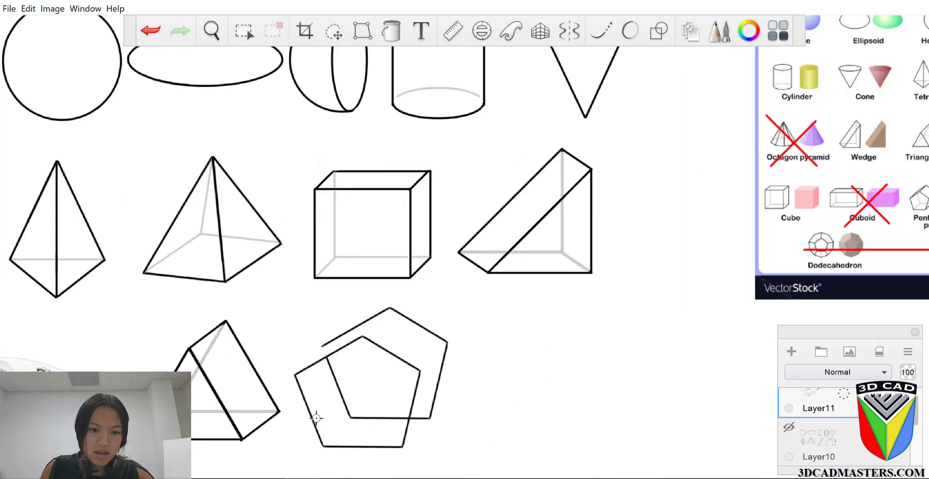
{"action": "scroll", "coordinate": [328, 409], "scroll_direction": "down", "scroll_amount": 2}
{"action": "scroll", "coordinate": [329, 408], "scroll_direction": "up", "scroll_amount": 5}
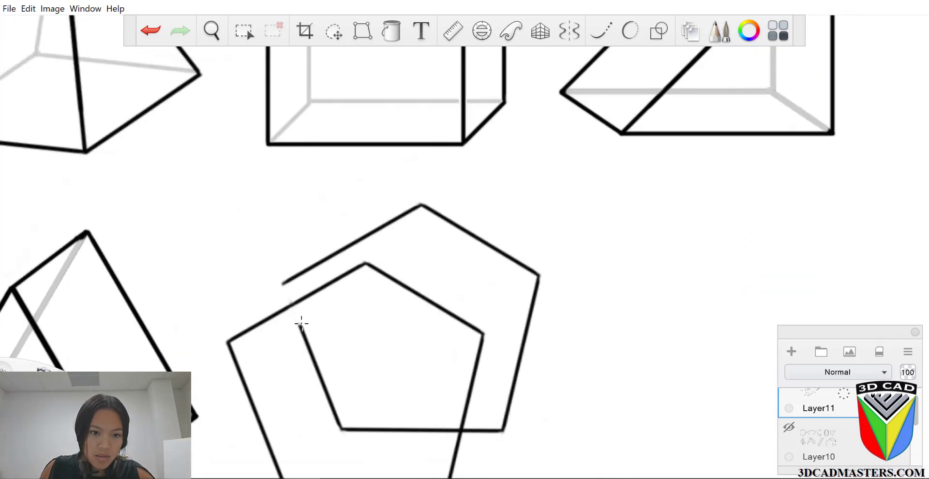
{"action": "mouse_move", "coordinate": [302, 326]}
{"action": "left_mouse_down"}
{"action": "mouse_move", "coordinate": [342, 423]}
{"action": "mouse_move", "coordinate": [482, 427]}
{"action": "mouse_move", "coordinate": [472, 430]}
{"action": "left_mouse_up"}
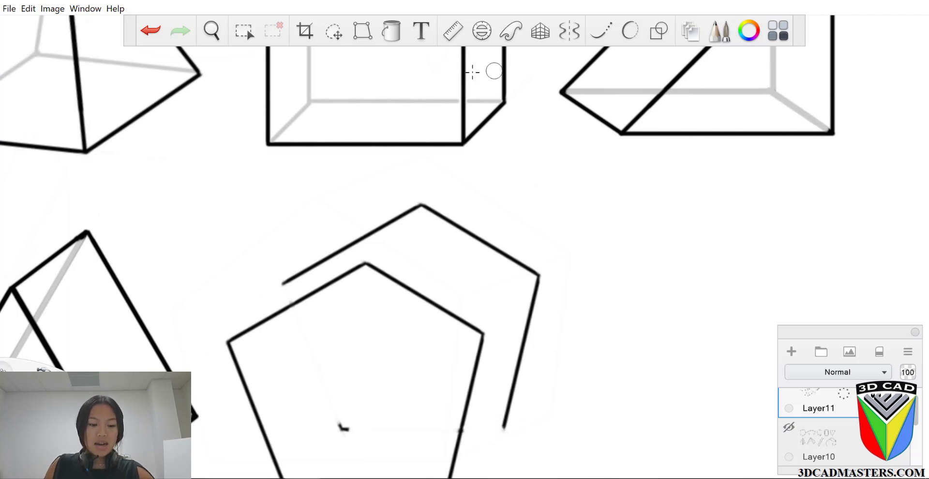
{"action": "key", "text": "Home"}
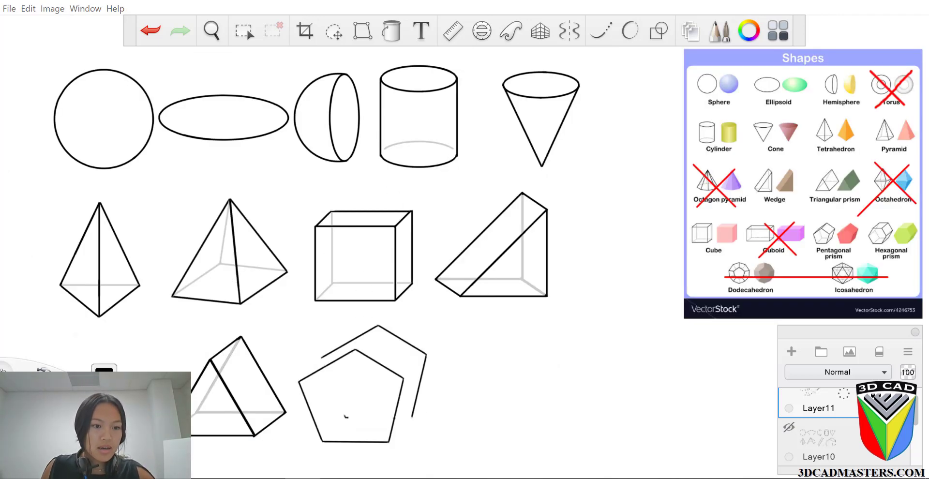
Align the Ruler to a hidden edge's angle and try a grey hidden edge along it.
{"action": "left_click", "coordinate": [453, 31]}
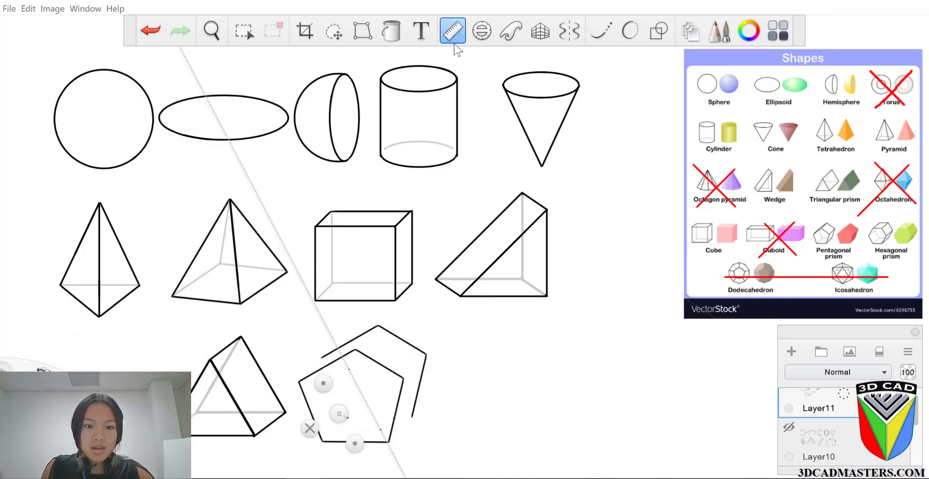
{"action": "left_click_drag", "start_coordinate": [339, 415], "coordinate": [312, 402]}
{"action": "mouse_move", "coordinate": [328, 432]}
{"action": "left_mouse_down"}
{"action": "mouse_move", "coordinate": [317, 430]}
{"action": "mouse_move", "coordinate": [336, 415]}
{"action": "left_mouse_up"}
{"action": "key", "text": "ctrl+z"}
{"action": "scroll", "coordinate": [321, 427], "scroll_direction": "up", "scroll_amount": 5}
{"action": "left_click_drag", "start_coordinate": [311, 270], "coordinate": [386, 441]}
{"action": "scroll", "coordinate": [376, 379], "scroll_direction": "down", "scroll_amount": 5}
{"action": "scroll", "coordinate": [280, 400], "scroll_direction": "up", "scroll_amount": 6}
{"action": "key", "text": "ctrl+z"}
Draw the grey hidden bottom edge and a grey hidden edge at about 52°, then hide the Ruler.
{"action": "left_click_drag", "start_coordinate": [279, 403], "coordinate": [508, 404]}
{"action": "key", "text": "ctrl+z"}
{"action": "scroll", "coordinate": [510, 404], "scroll_direction": "down", "scroll_amount": 6}
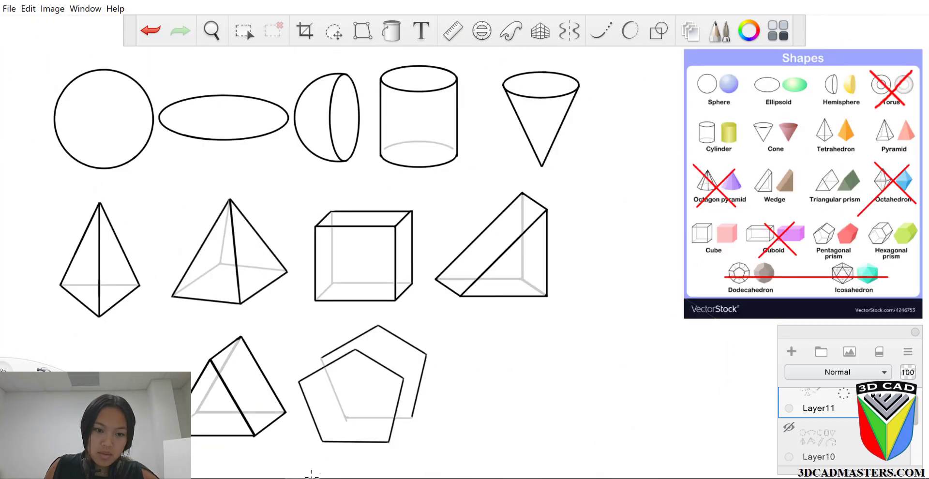
{"action": "scroll", "coordinate": [305, 435], "scroll_direction": "up", "scroll_amount": 5}
{"action": "key", "text": "r"}
{"action": "mouse_move", "coordinate": [312, 354]}
{"action": "left_mouse_down"}
{"action": "mouse_move", "coordinate": [394, 332]}
{"action": "mouse_move", "coordinate": [442, 338]}
{"action": "left_mouse_up"}
{"action": "left_click_drag", "start_coordinate": [358, 392], "coordinate": [423, 324]}
{"action": "key", "text": "r"}
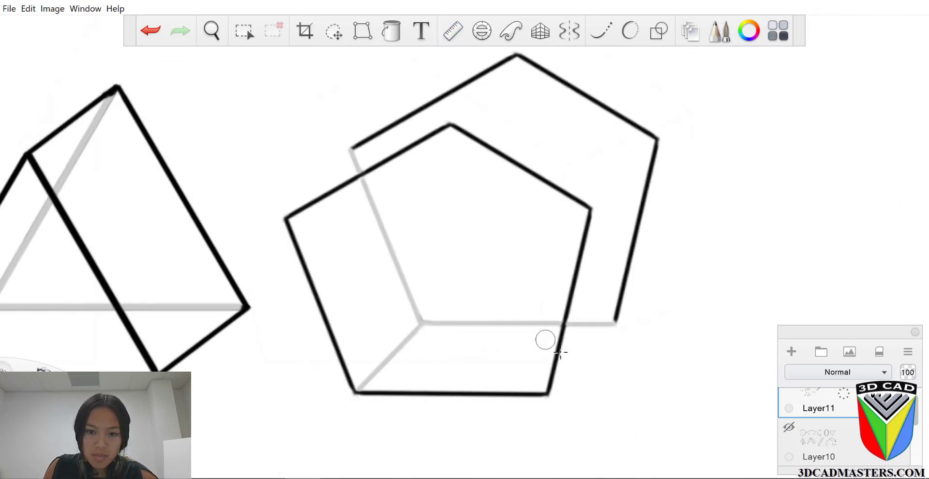
Set the Ruler at 46° and draw a black edge joining the pentagons' right corners.
{"action": "left_click", "coordinate": [459, 36]}
{"action": "left_click_drag", "start_coordinate": [418, 385], "coordinate": [599, 388]}
{"action": "left_click_drag", "start_coordinate": [560, 423], "coordinate": [566, 425]}
{"action": "left_click_drag", "start_coordinate": [614, 323], "coordinate": [560, 401]}
{"action": "key", "text": "ctrl+z"}
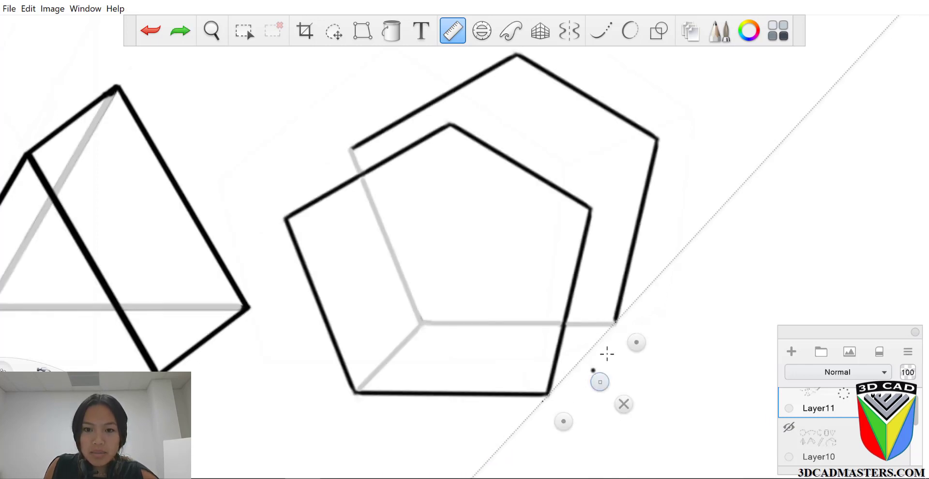
{"action": "mouse_move", "coordinate": [615, 320]}
{"action": "left_mouse_down"}
{"action": "mouse_move", "coordinate": [560, 401]}
{"action": "mouse_move", "coordinate": [336, 210]}
{"action": "left_mouse_up"}
Draw a black edge joining the upper-left corners, then close the Ruler and fit the view.
{"action": "left_click_drag", "start_coordinate": [300, 251], "coordinate": [299, 246]}
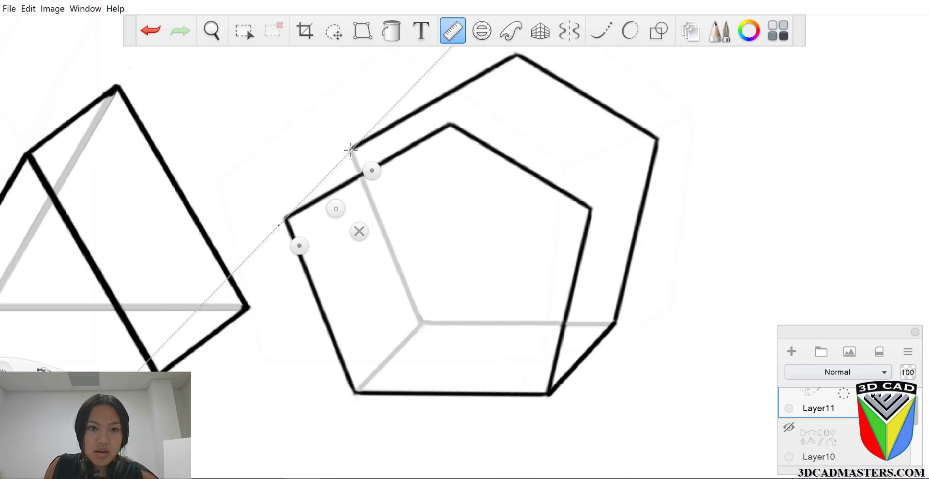
{"action": "left_click_drag", "start_coordinate": [352, 149], "coordinate": [305, 235]}
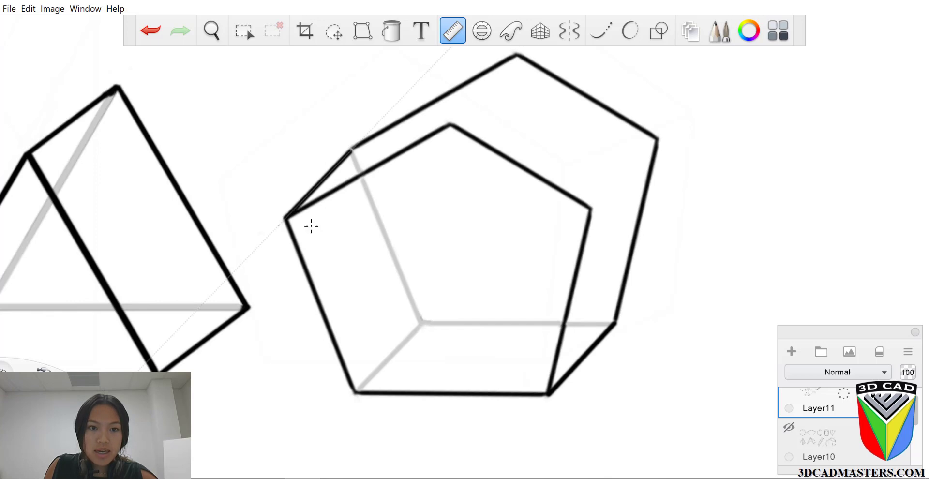
{"action": "mouse_move", "coordinate": [395, 181]}
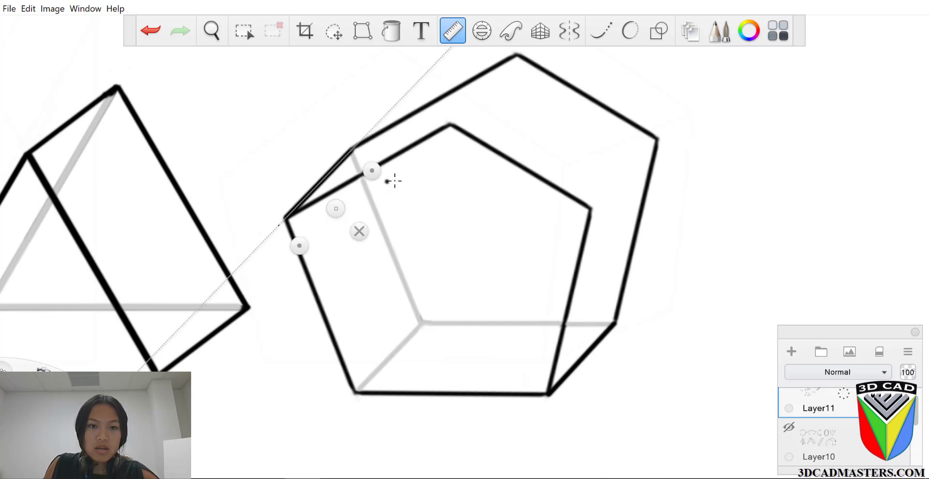
{"action": "left_click", "coordinate": [360, 232]}
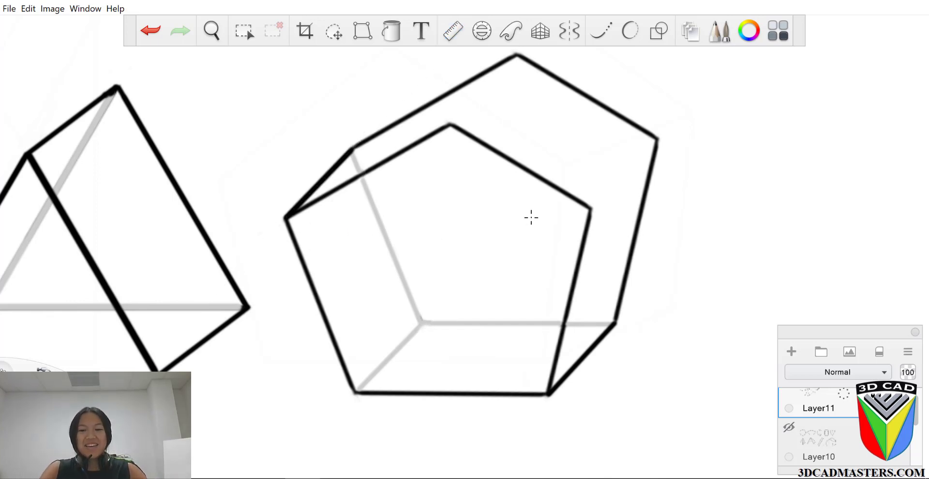
{"action": "key", "text": "Home"}
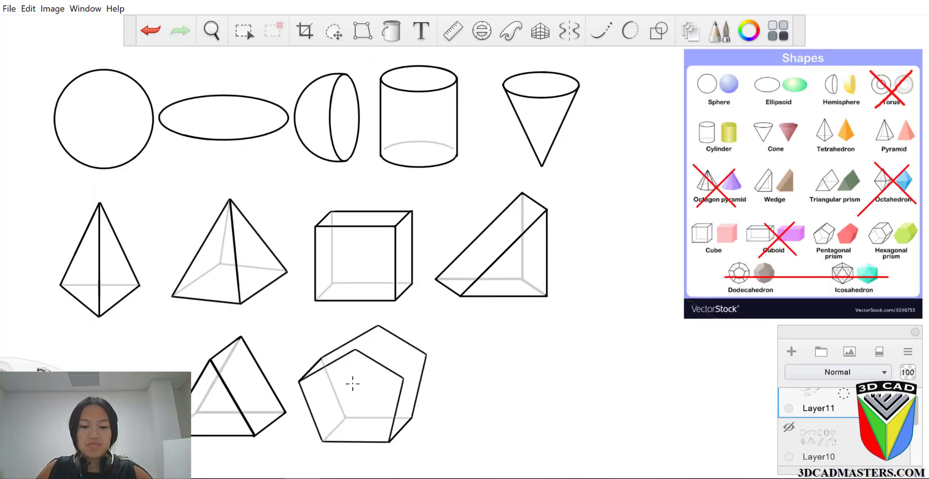
Place the Ruler across the front pentagon's top corner and draw a black edge back to the rear face.
{"action": "scroll", "coordinate": [403, 380], "scroll_direction": "up", "scroll_amount": 5}
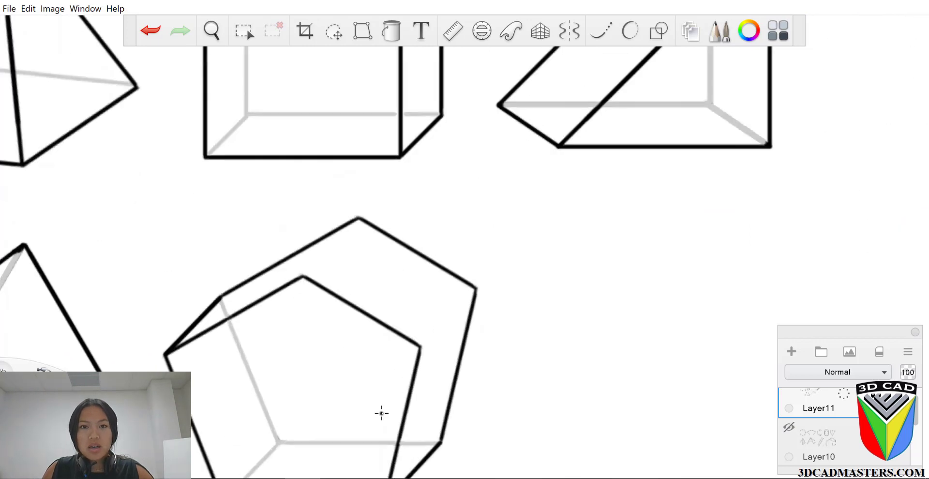
{"action": "left_click", "coordinate": [452, 30]}
{"action": "left_click_drag", "start_coordinate": [356, 232], "coordinate": [347, 274]}
{"action": "mouse_move", "coordinate": [360, 219]}
{"action": "left_mouse_down"}
{"action": "mouse_move", "coordinate": [323, 280]}
{"action": "mouse_move", "coordinate": [346, 280]}
{"action": "mouse_move", "coordinate": [472, 339]}
{"action": "left_mouse_up"}
Draw the black edge from the right corner to the back pentagon, then close the Ruler.
{"action": "mouse_move", "coordinate": [339, 277]}
{"action": "left_click_drag", "start_coordinate": [473, 288], "coordinate": [421, 347]}
{"action": "key", "text": "ctrl+z"}
{"action": "left_click_drag", "start_coordinate": [477, 289], "coordinate": [420, 346]}
{"action": "left_click", "coordinate": [484, 369]}
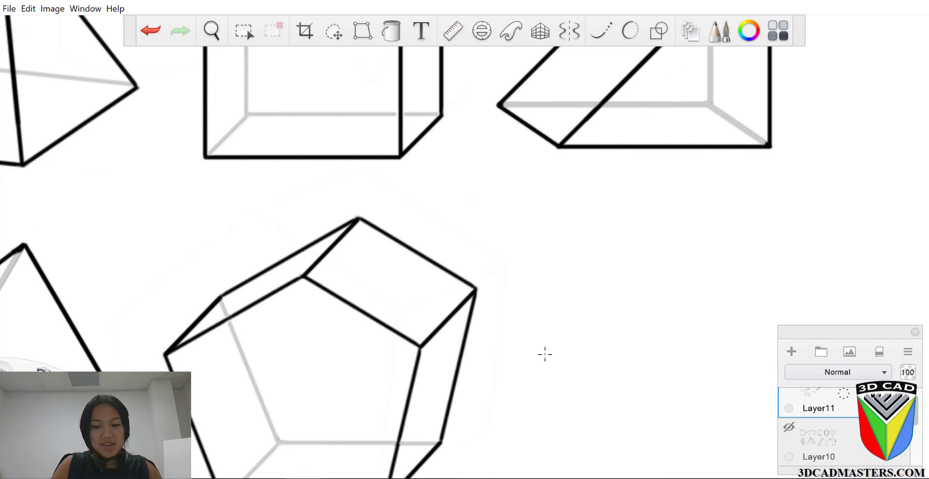